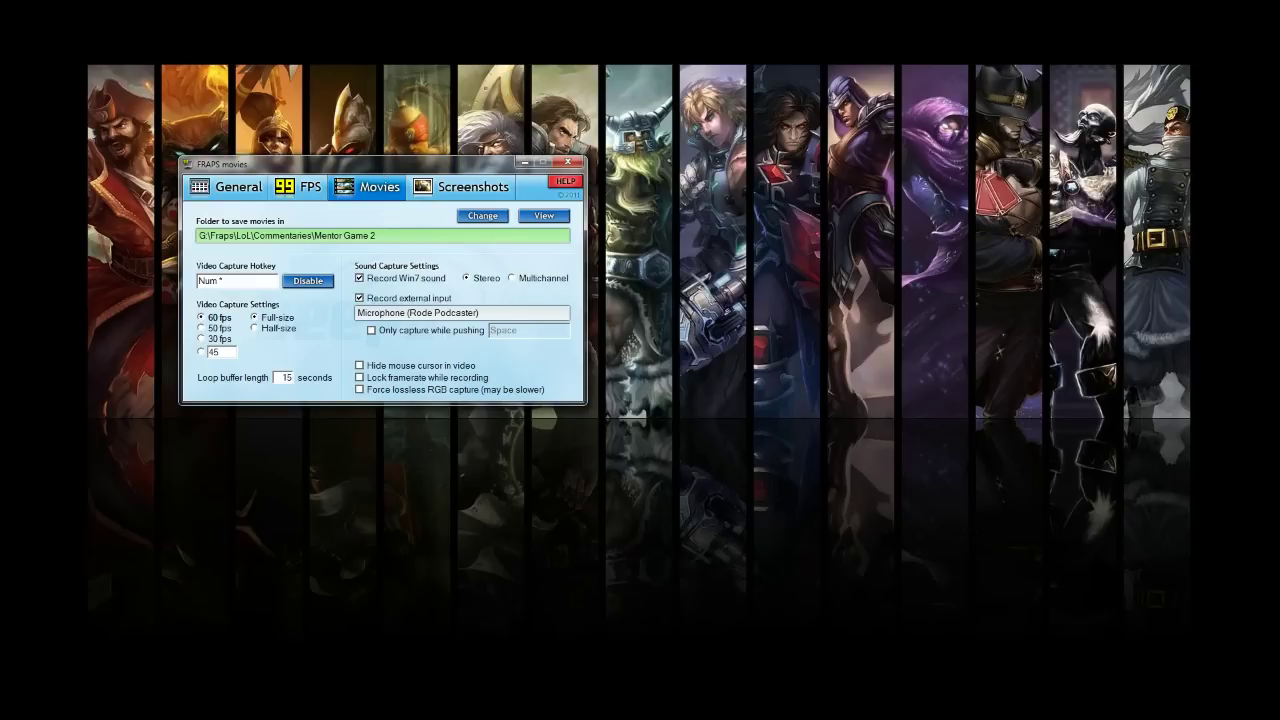
Step: Move the Fraps settings window left and bring the Jax folder window fully into view
{"action": "left_click_drag", "start_coordinate": [418, 166], "coordinate": [284, 140]}
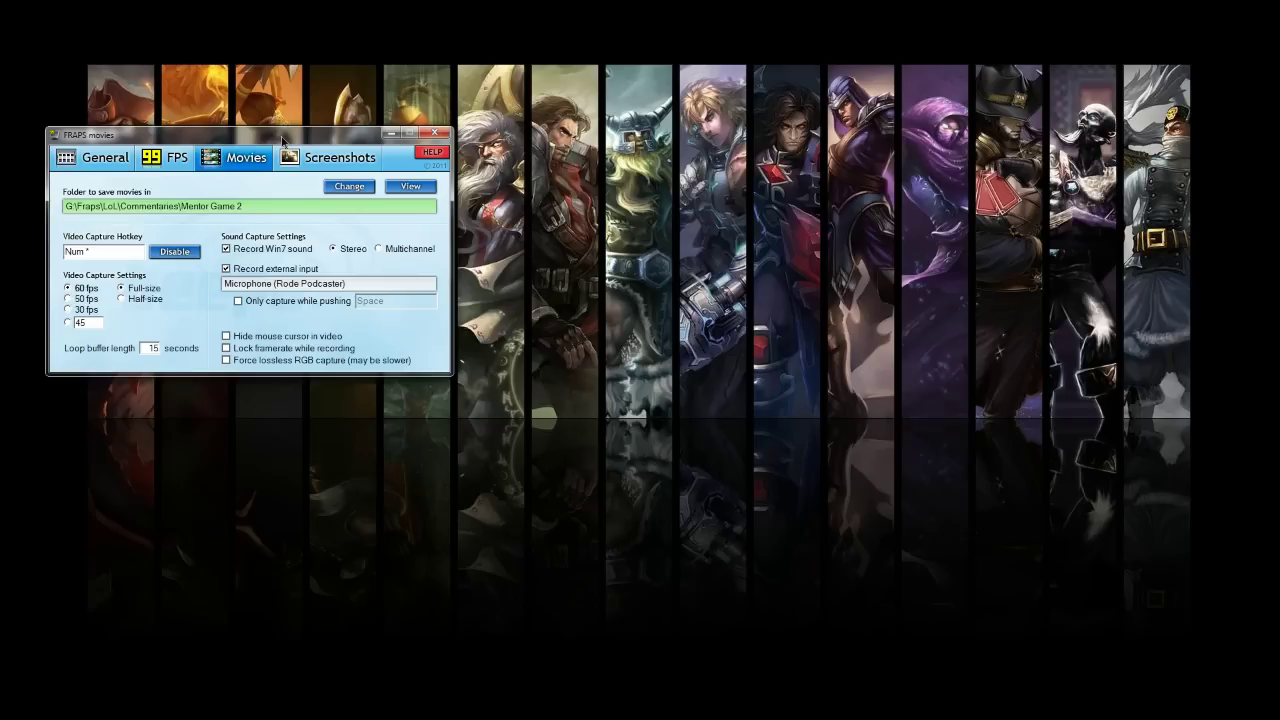
{"action": "left_click_drag", "start_coordinate": [283, 140], "coordinate": [267, 143]}
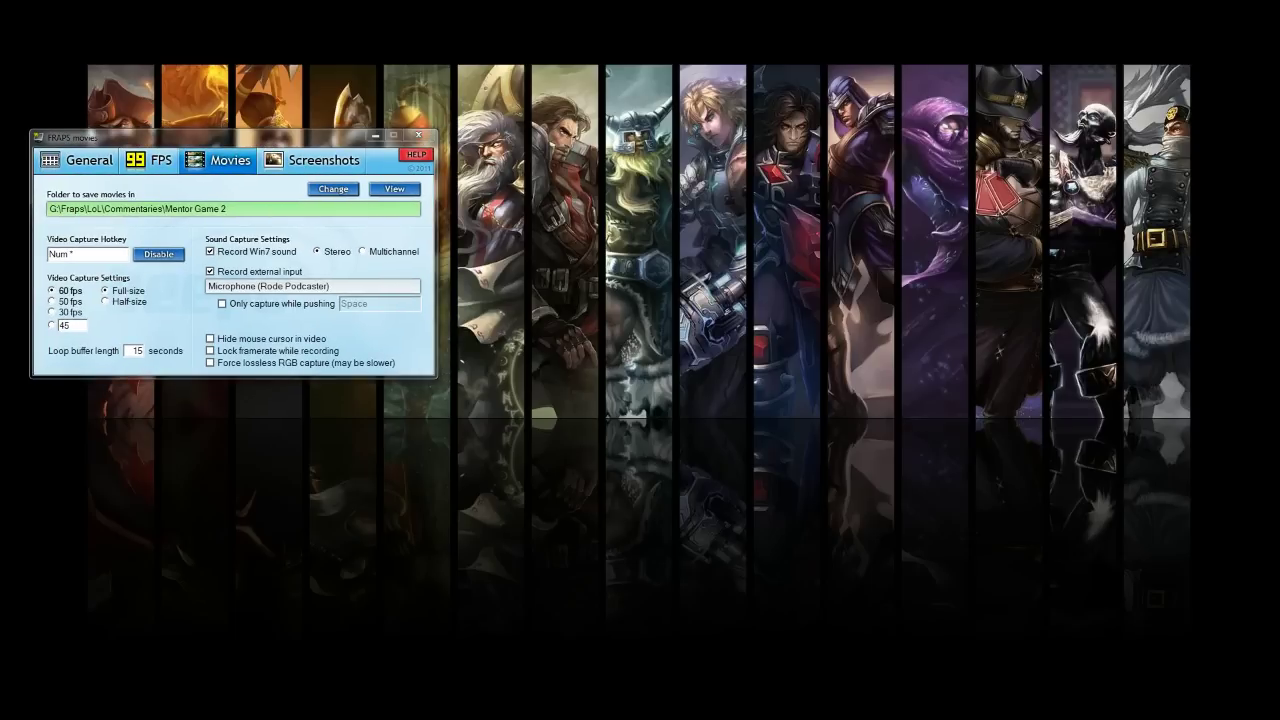
{"action": "left_click_drag", "start_coordinate": [1279, 122], "coordinate": [1161, 108]}
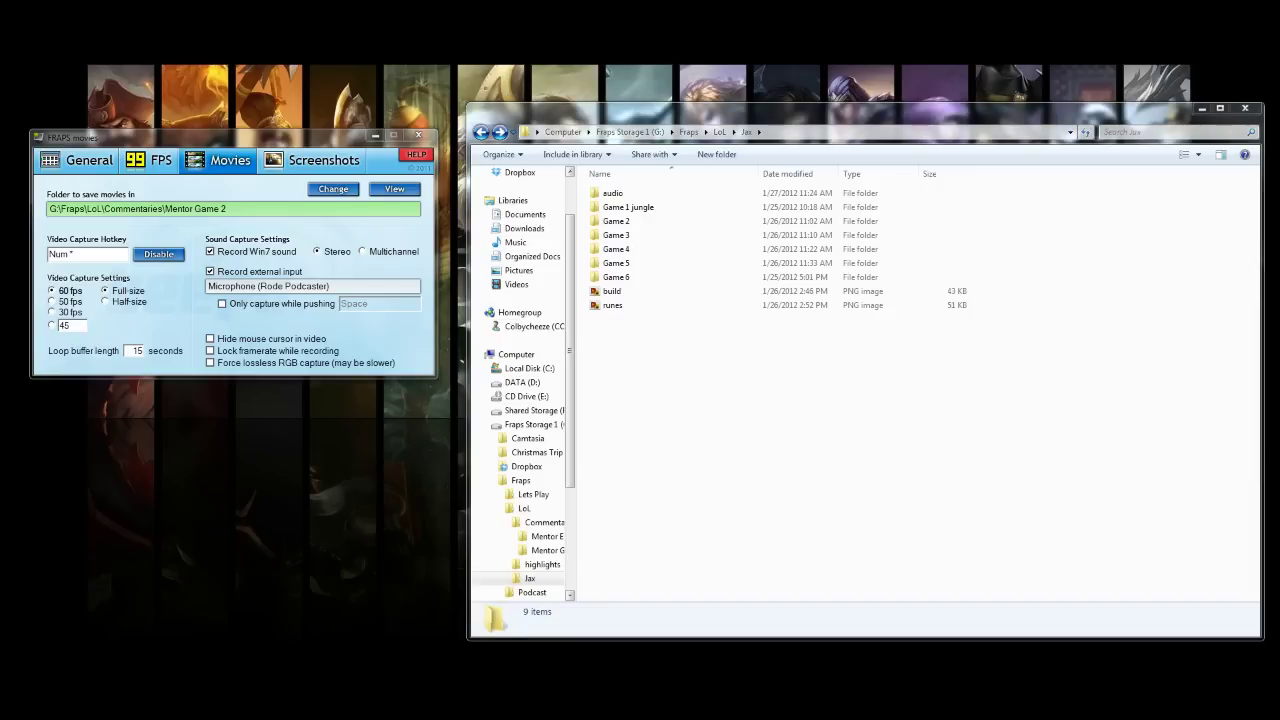
Step: Open a drives window with Win+E and compare free space on drives C:, D:, F:, G: and H:
{"action": "key", "text": "super+e"}
{"action": "left_click_drag", "start_coordinate": [775, 133], "coordinate": [689, 100]}
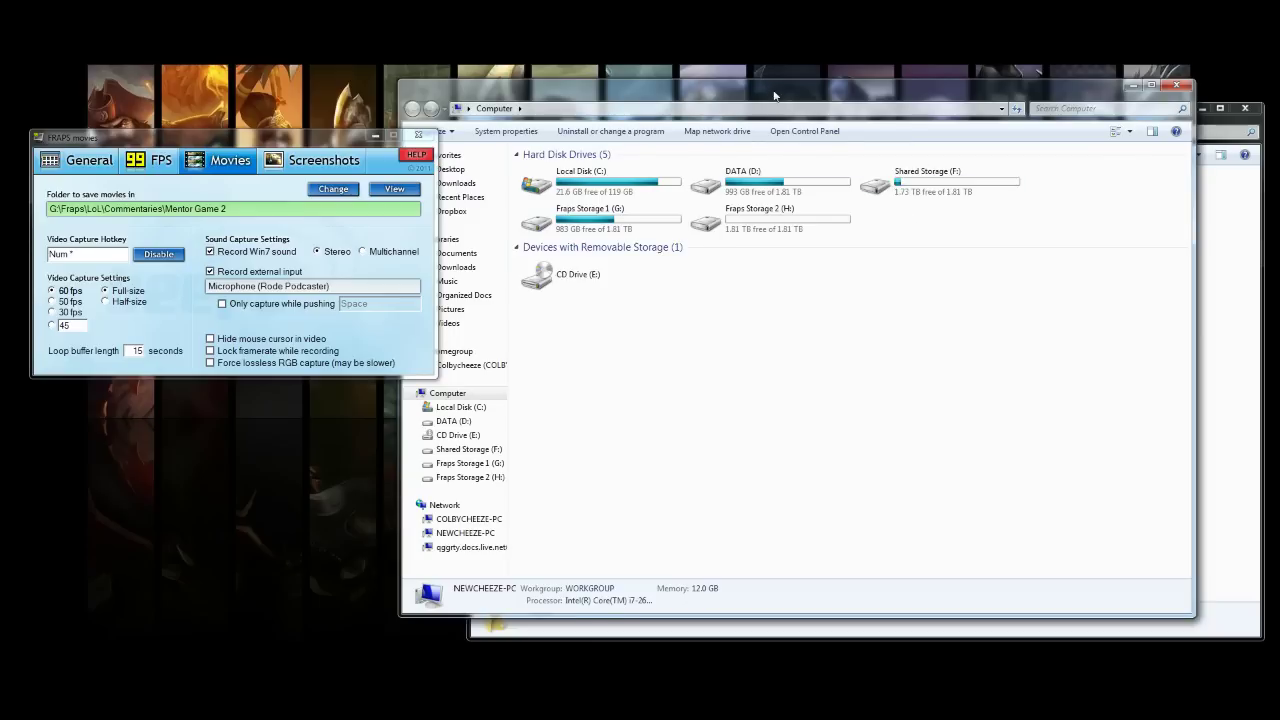
{"action": "left_click_drag", "start_coordinate": [775, 96], "coordinate": [820, 76]}
{"action": "left_click", "coordinate": [777, 207]}
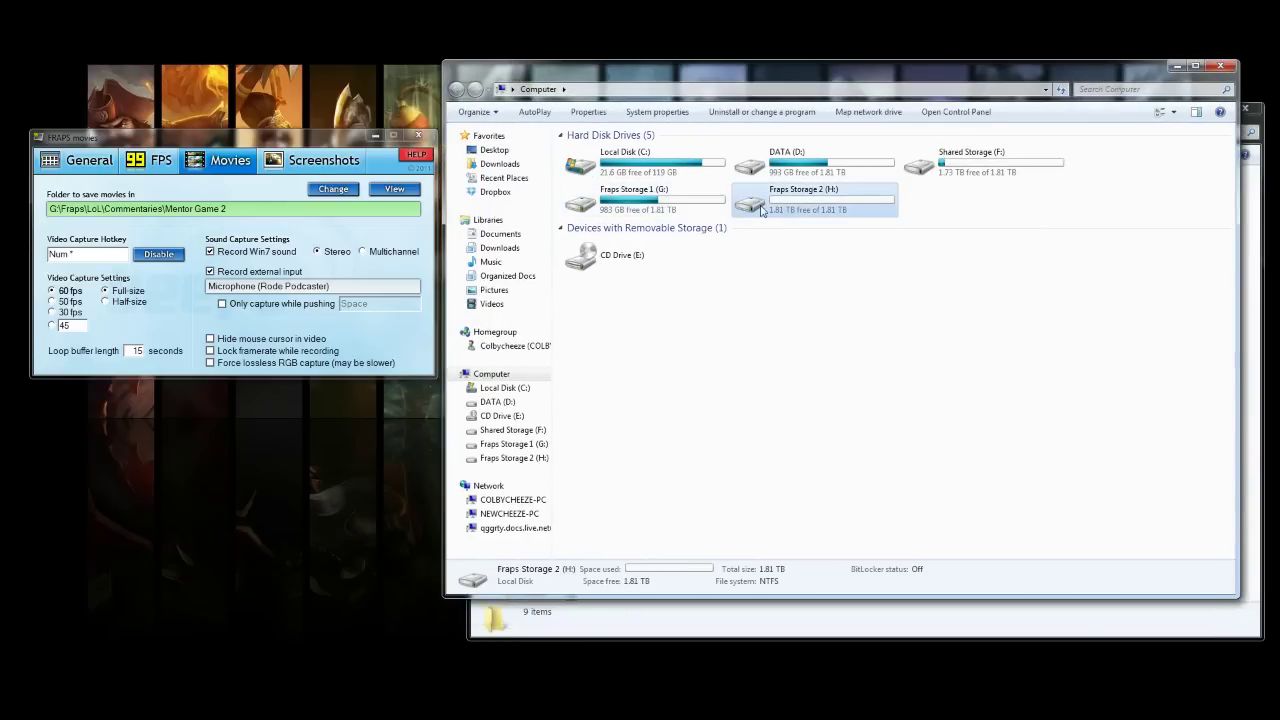
{"action": "left_click", "coordinate": [648, 207]}
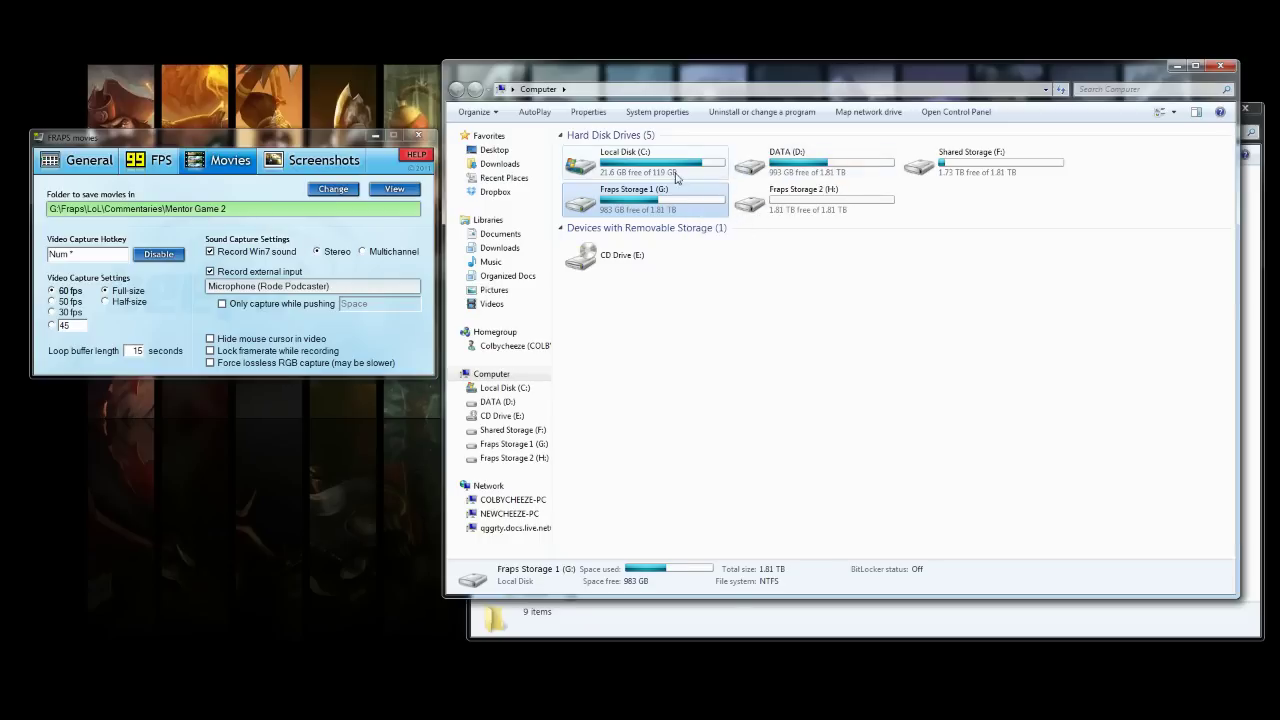
{"action": "left_click", "coordinate": [652, 175]}
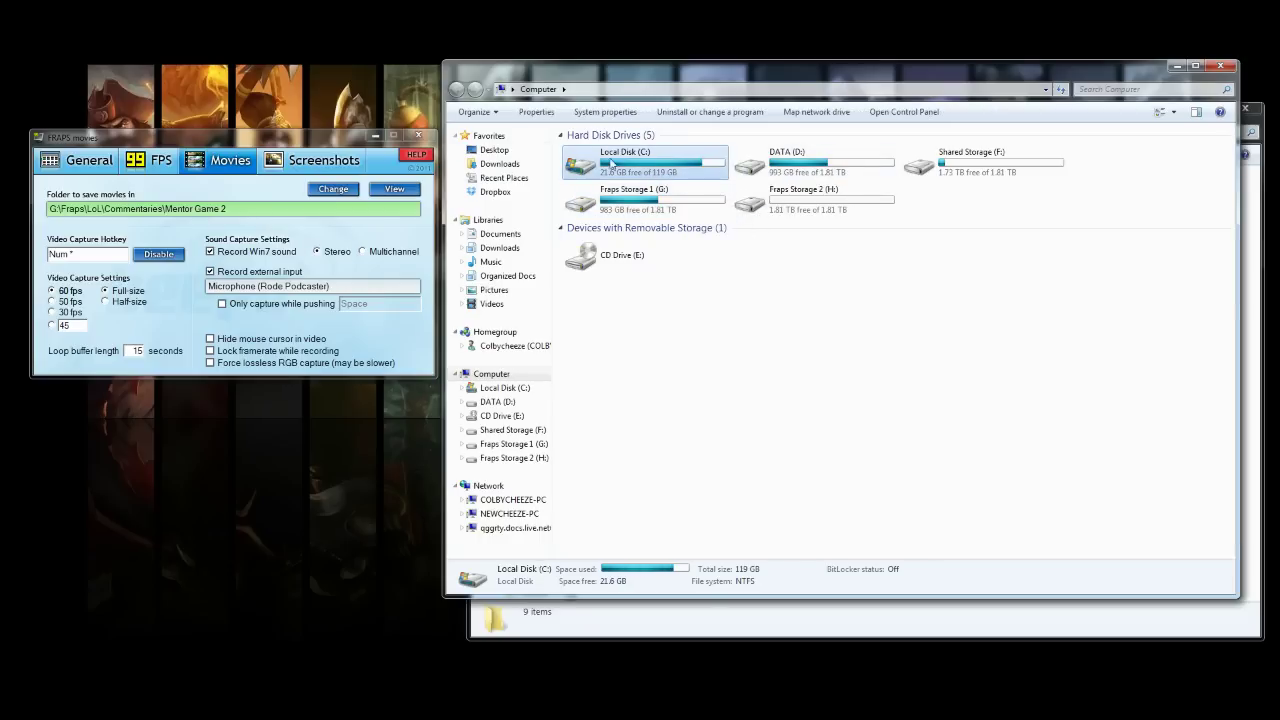
{"action": "left_click", "coordinate": [787, 168]}
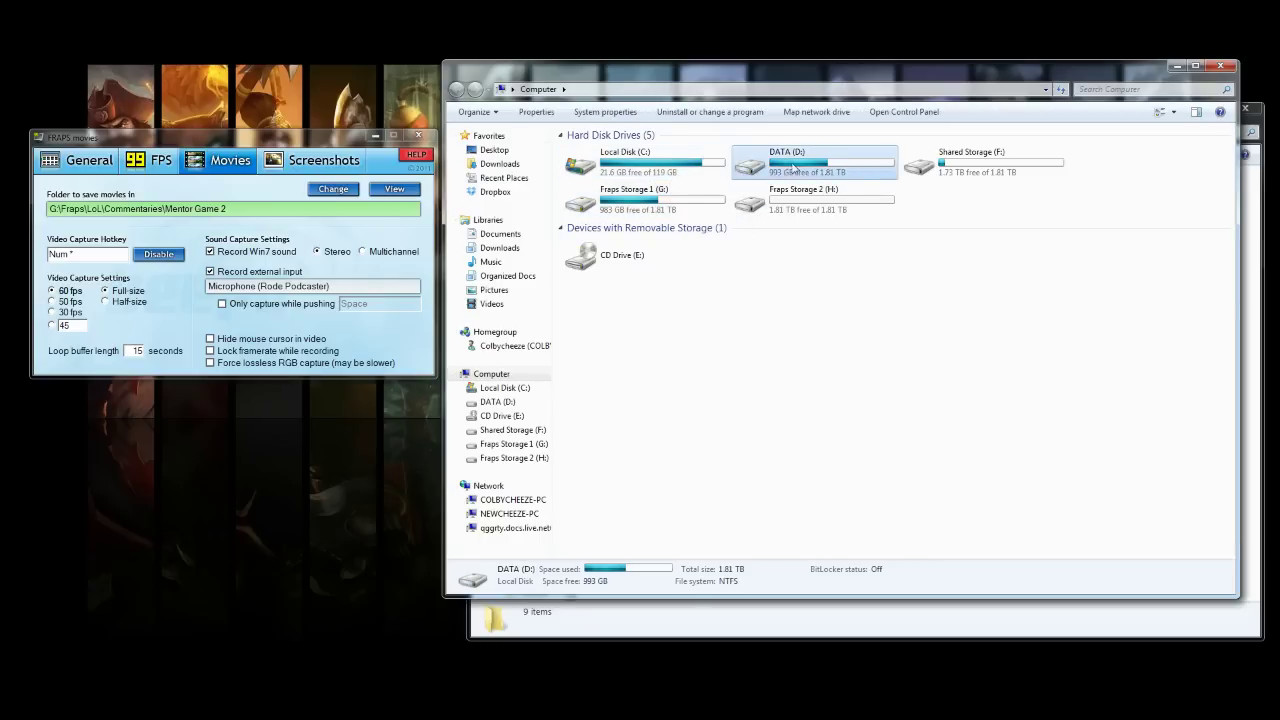
{"action": "key", "text": "Right"}
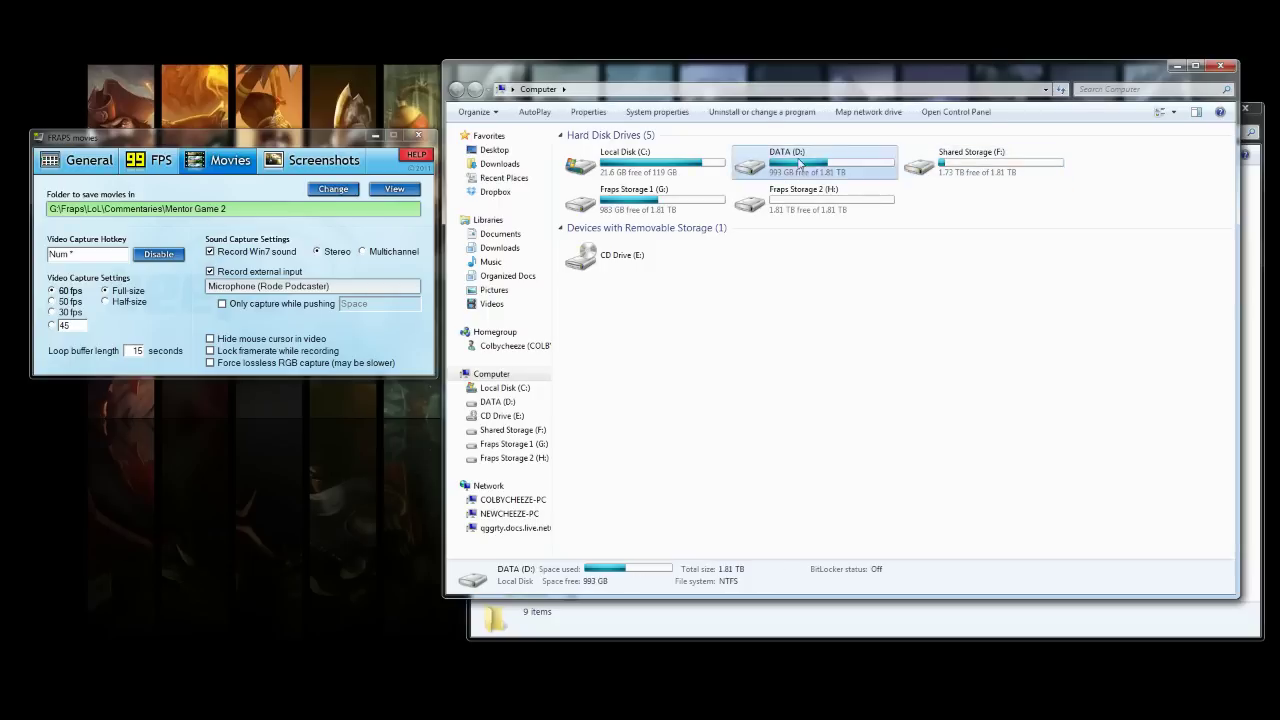
{"action": "left_click", "coordinate": [853, 166]}
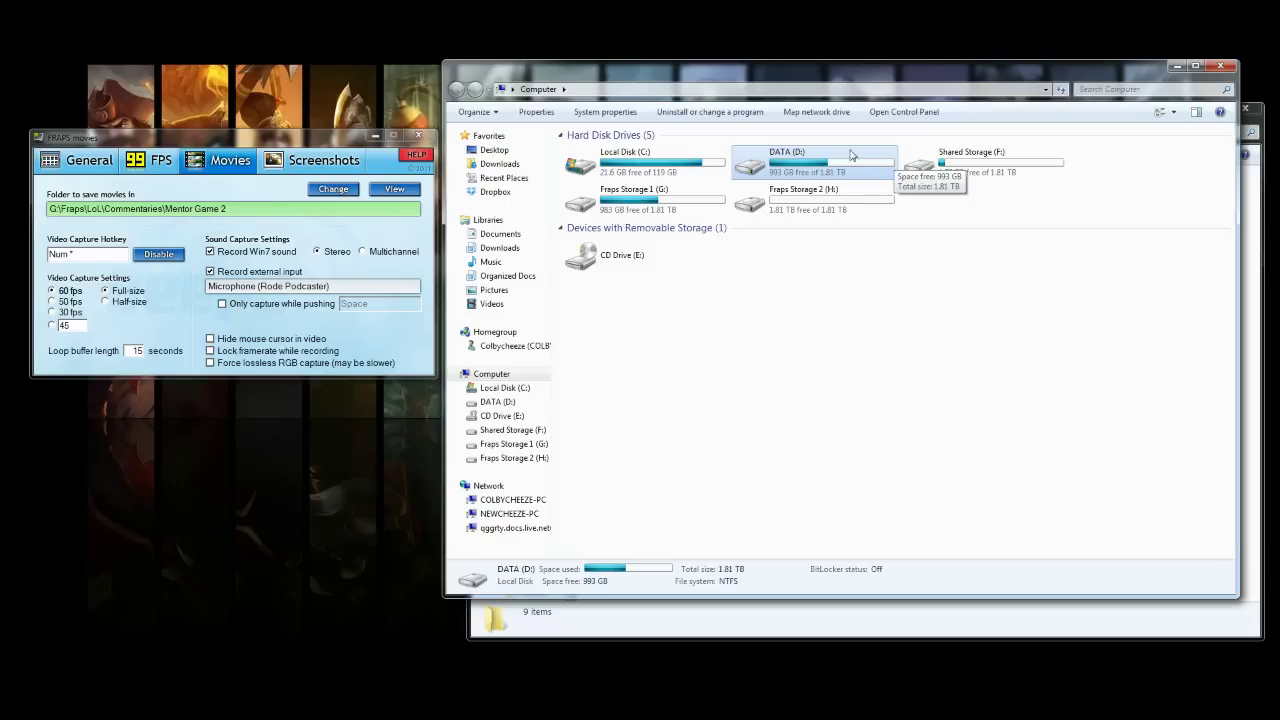
Step: Open the Fraps movie folder G:\Fraps\LoL\Jax from Fraps and reposition its window
{"action": "mouse_move", "coordinate": [627, 219]}
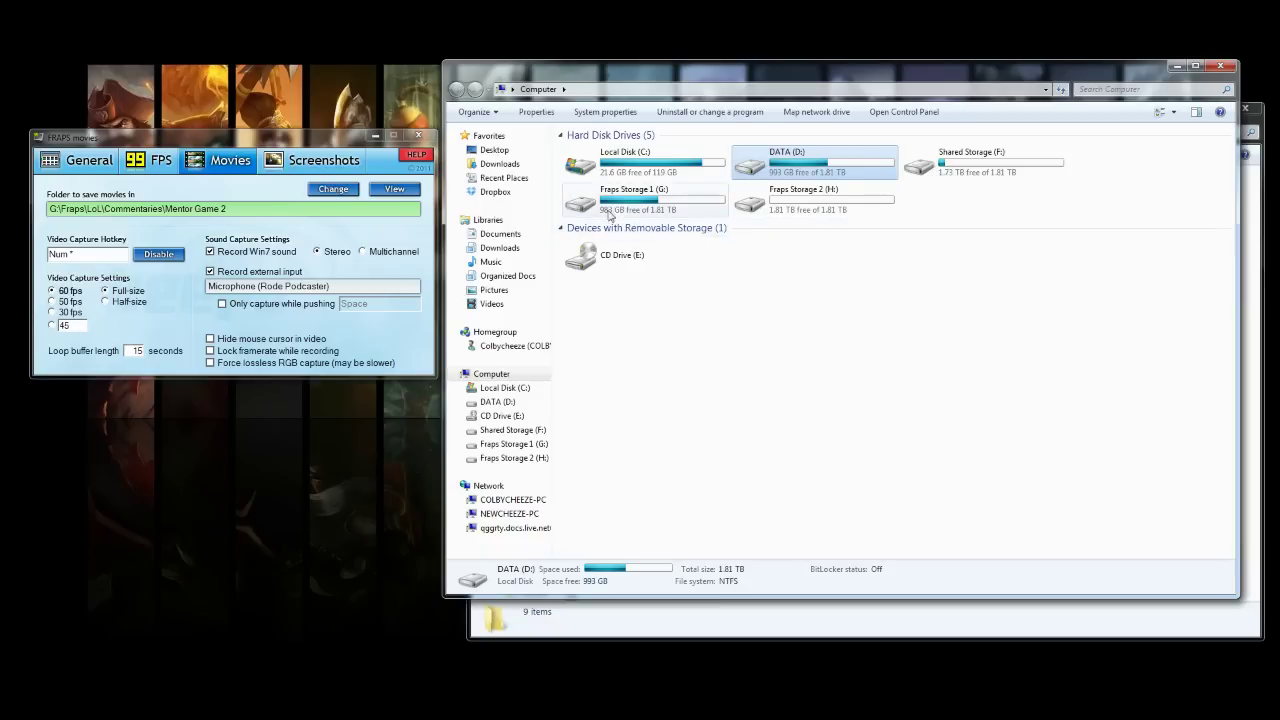
{"action": "left_click_drag", "start_coordinate": [330, 148], "coordinate": [328, 151]}
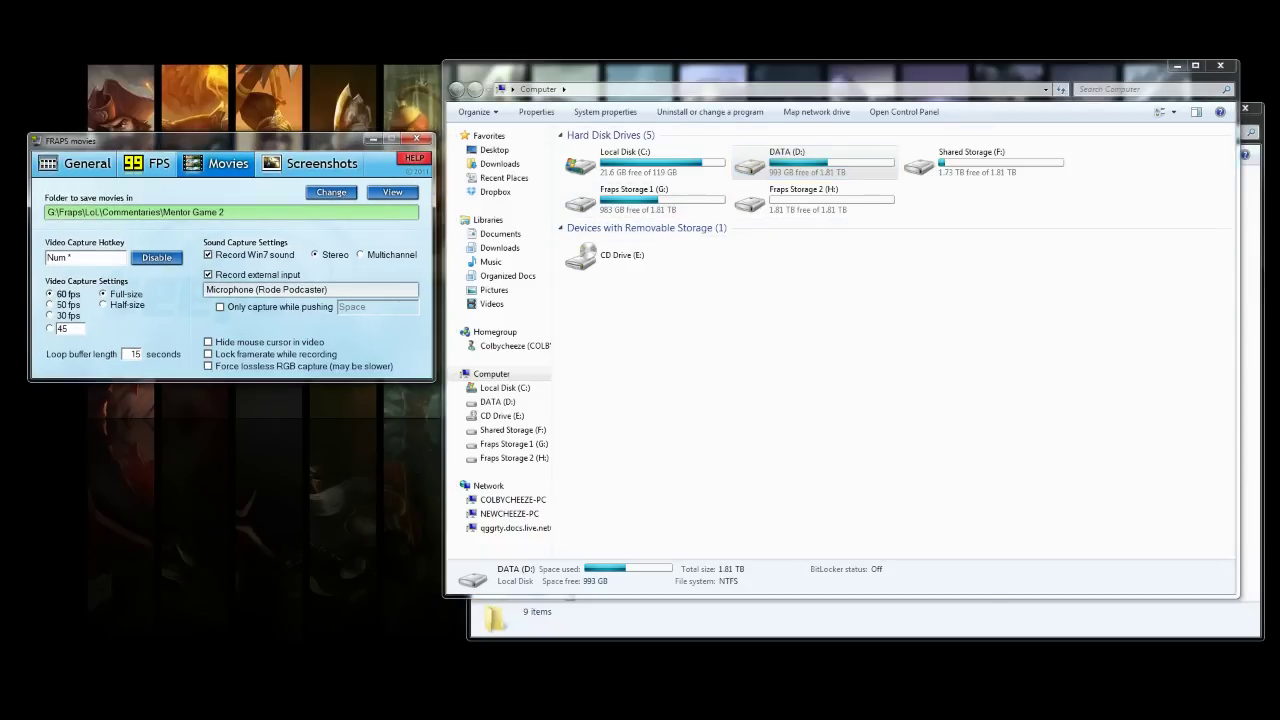
{"action": "left_click", "coordinate": [394, 196]}
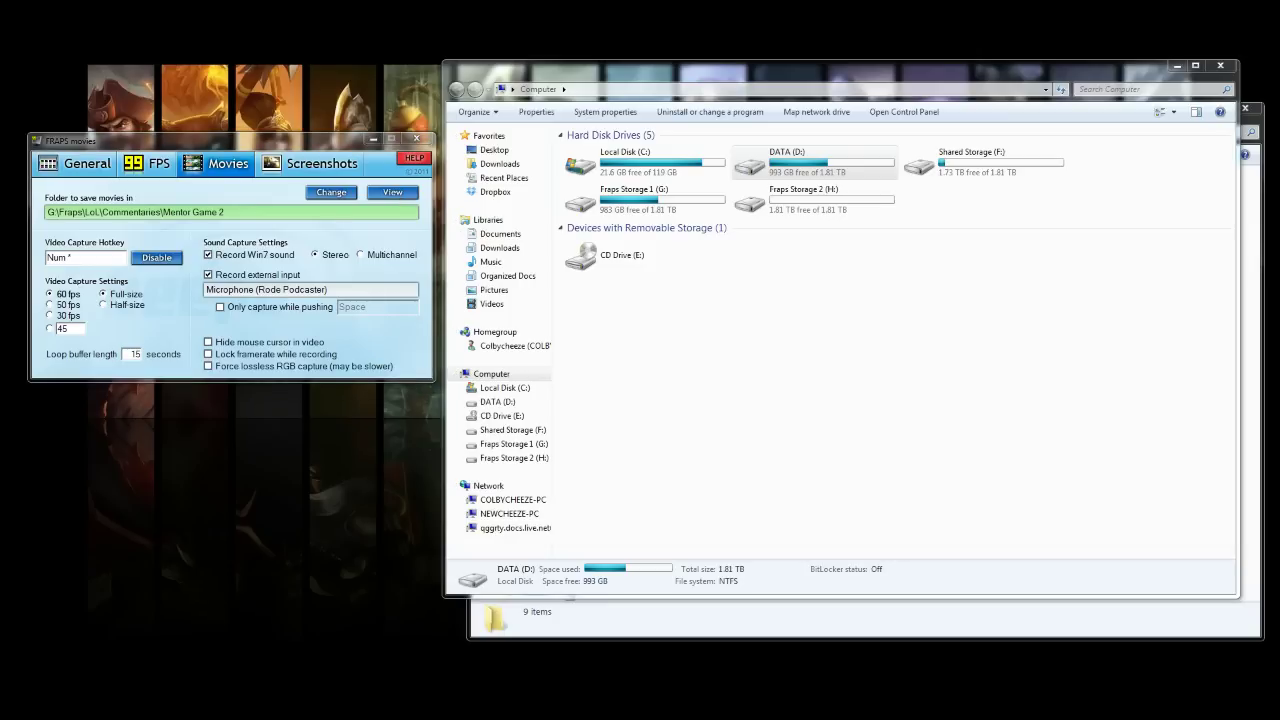
{"action": "left_click_drag", "start_coordinate": [690, 110], "coordinate": [624, 63]}
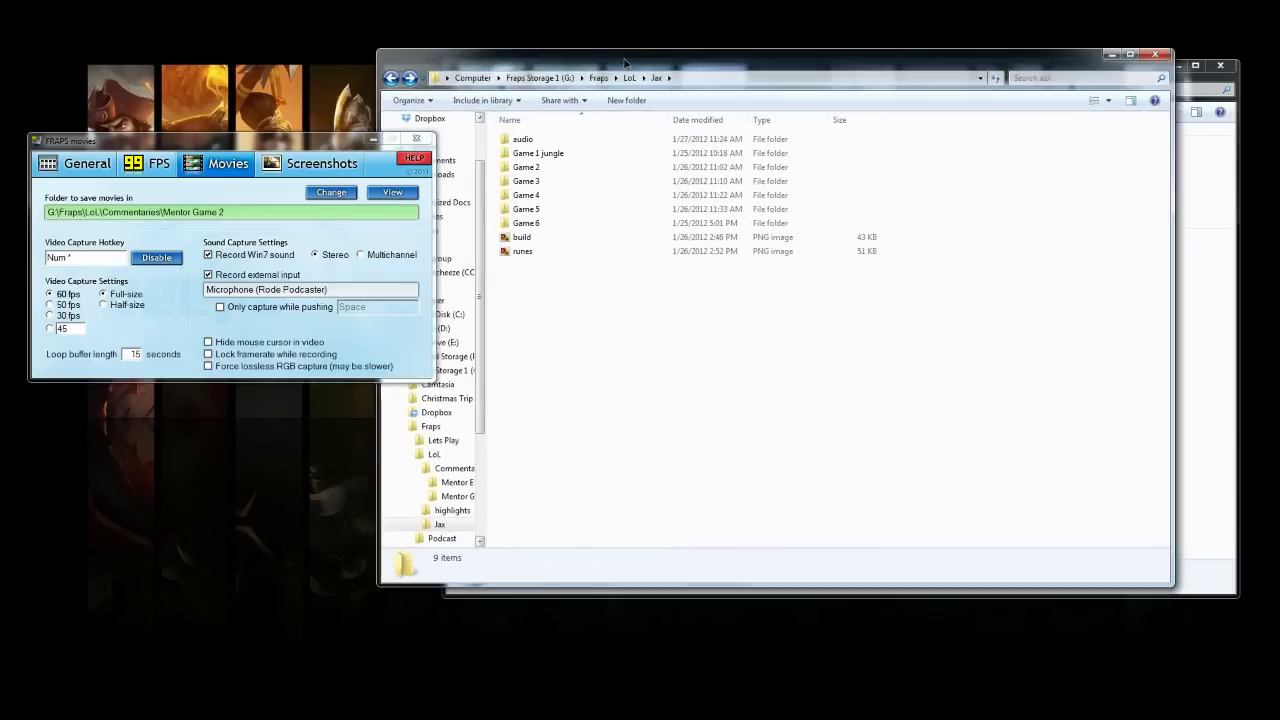
{"action": "left_click_drag", "start_coordinate": [200, 140], "coordinate": [150, 180]}
{"action": "left_click", "coordinate": [540, 168]}
{"action": "left_click", "coordinate": [540, 154]}
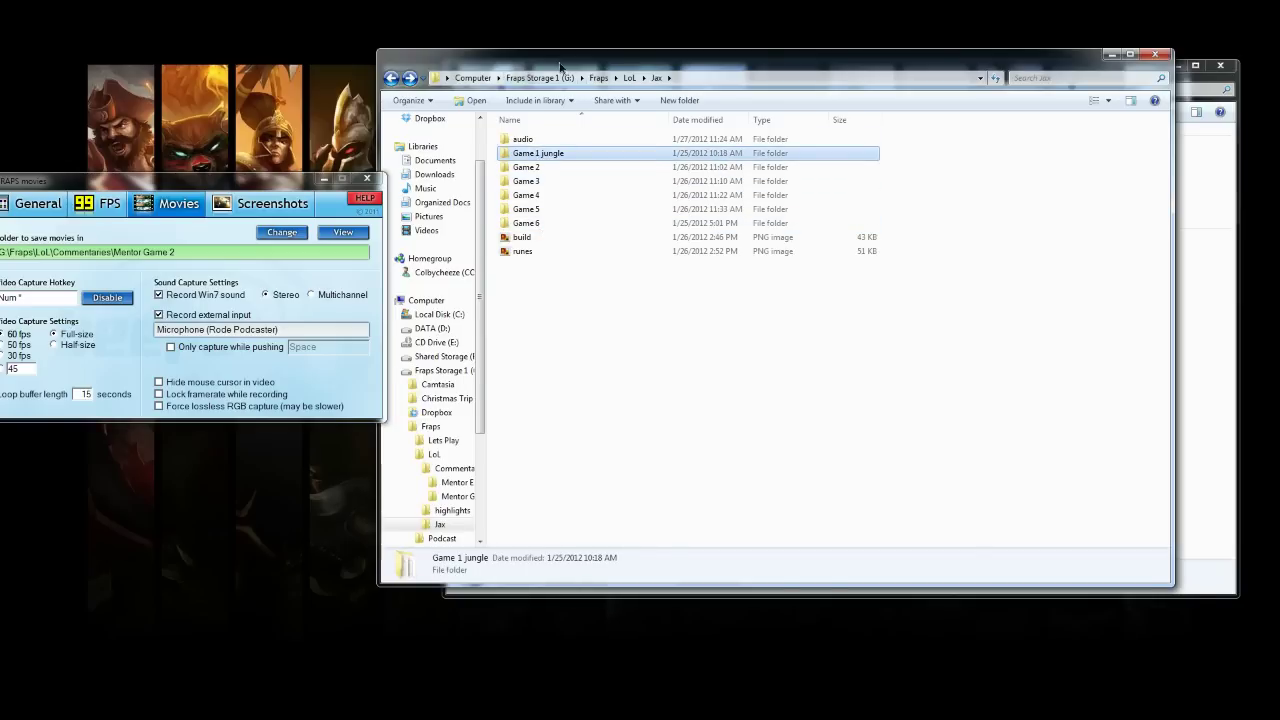
{"action": "left_click_drag", "start_coordinate": [560, 67], "coordinate": [578, 91]}
{"action": "left_click_drag", "start_coordinate": [254, 185], "coordinate": [284, 194]}
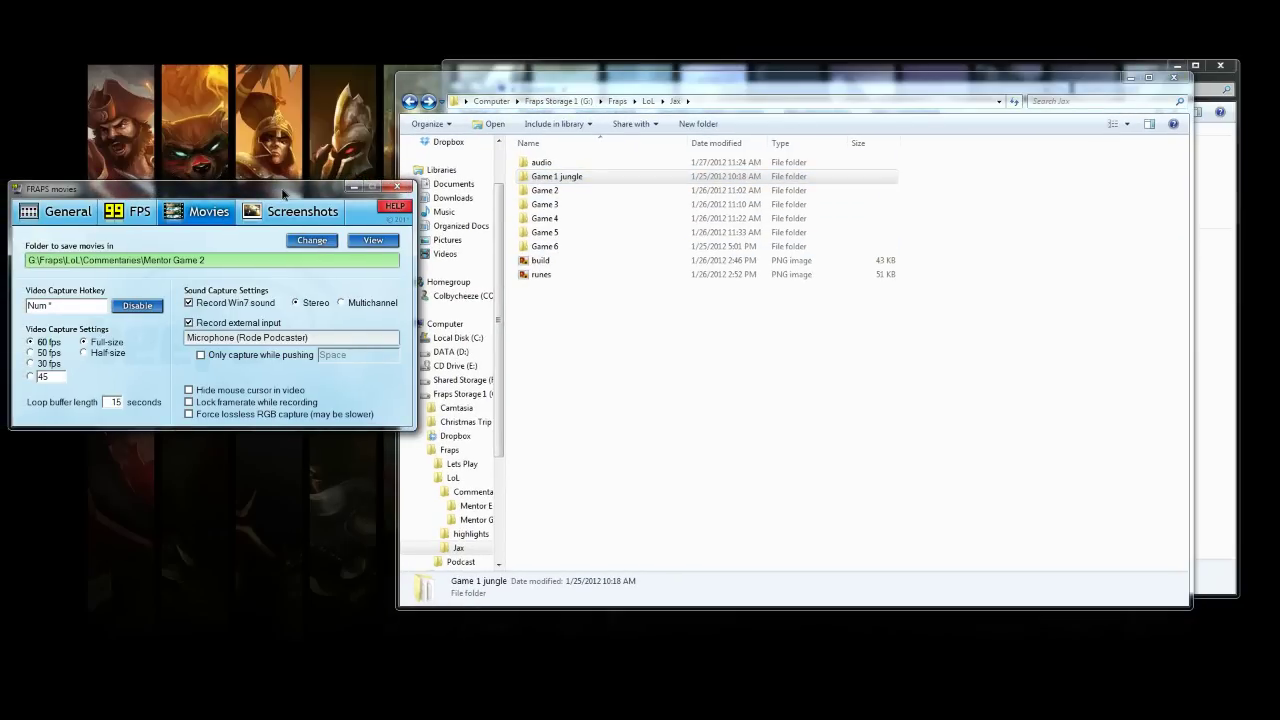
{"action": "left_click_drag", "start_coordinate": [288, 194], "coordinate": [282, 183]}
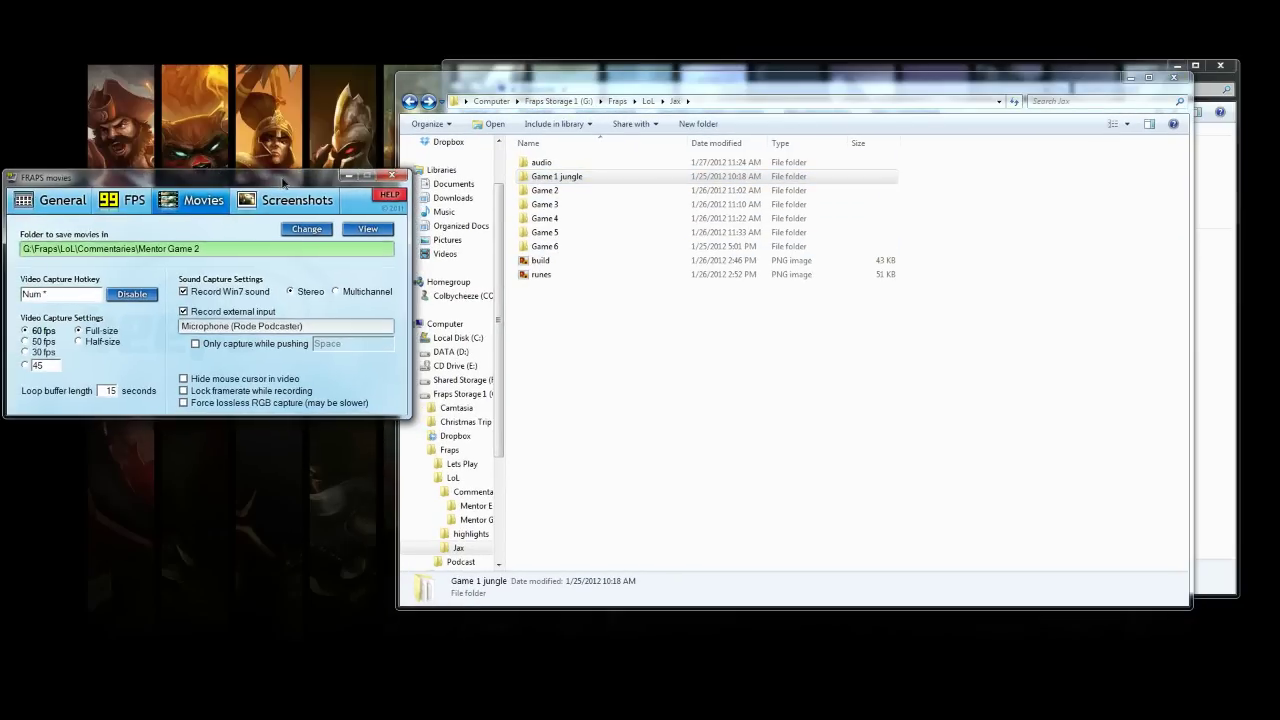
{"action": "left_click", "coordinate": [304, 232]}
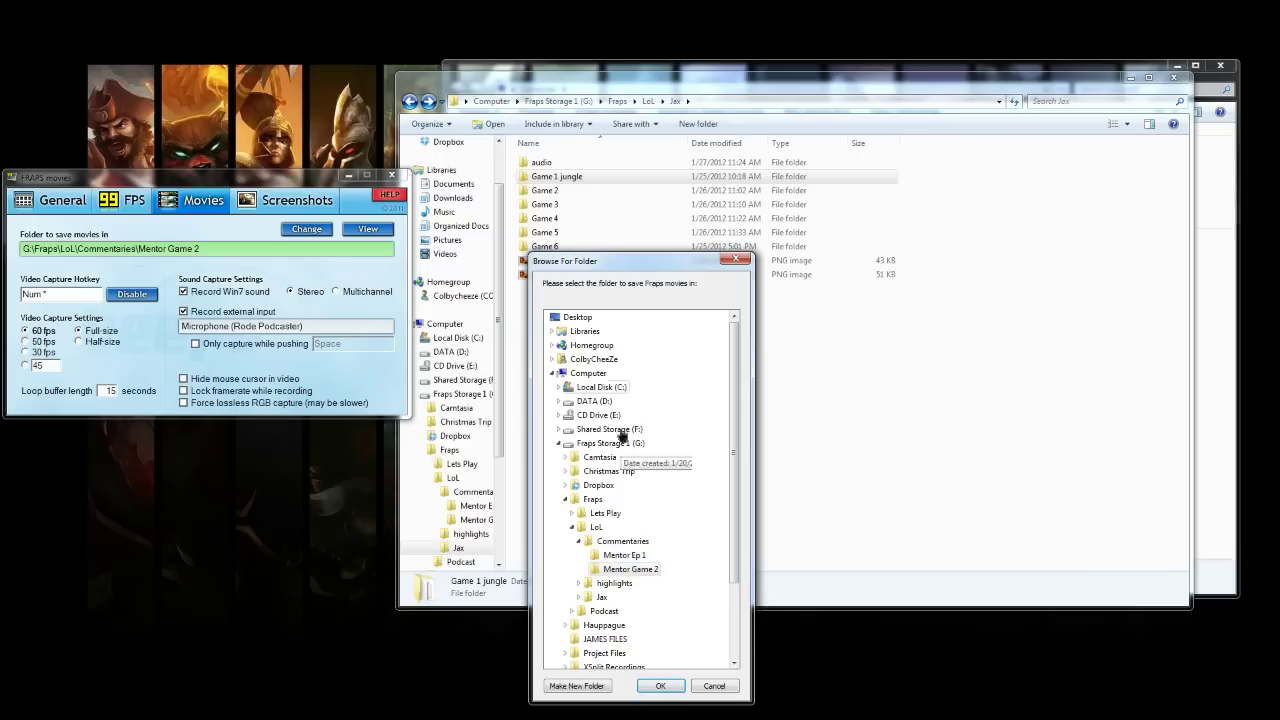
{"action": "left_click", "coordinate": [713, 686]}
{"action": "left_click", "coordinate": [563, 180]}
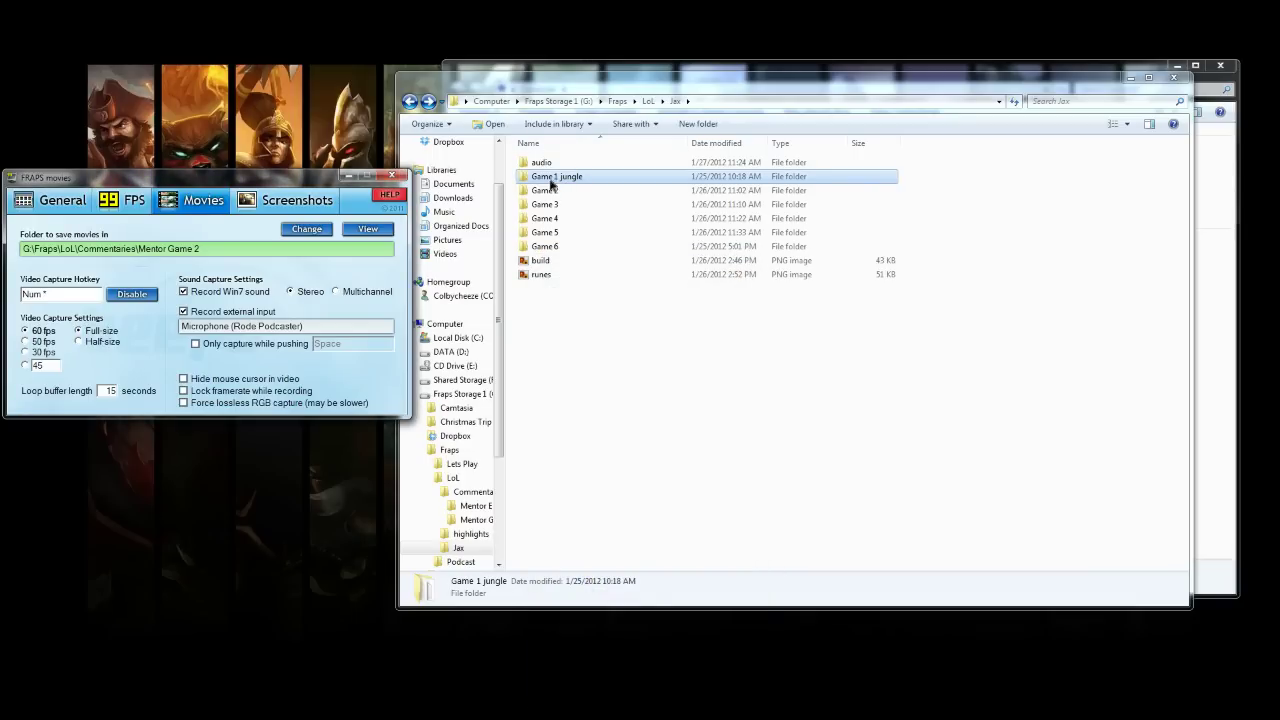
{"action": "double_click", "coordinate": [553, 180]}
{"action": "left_click", "coordinate": [560, 147]}
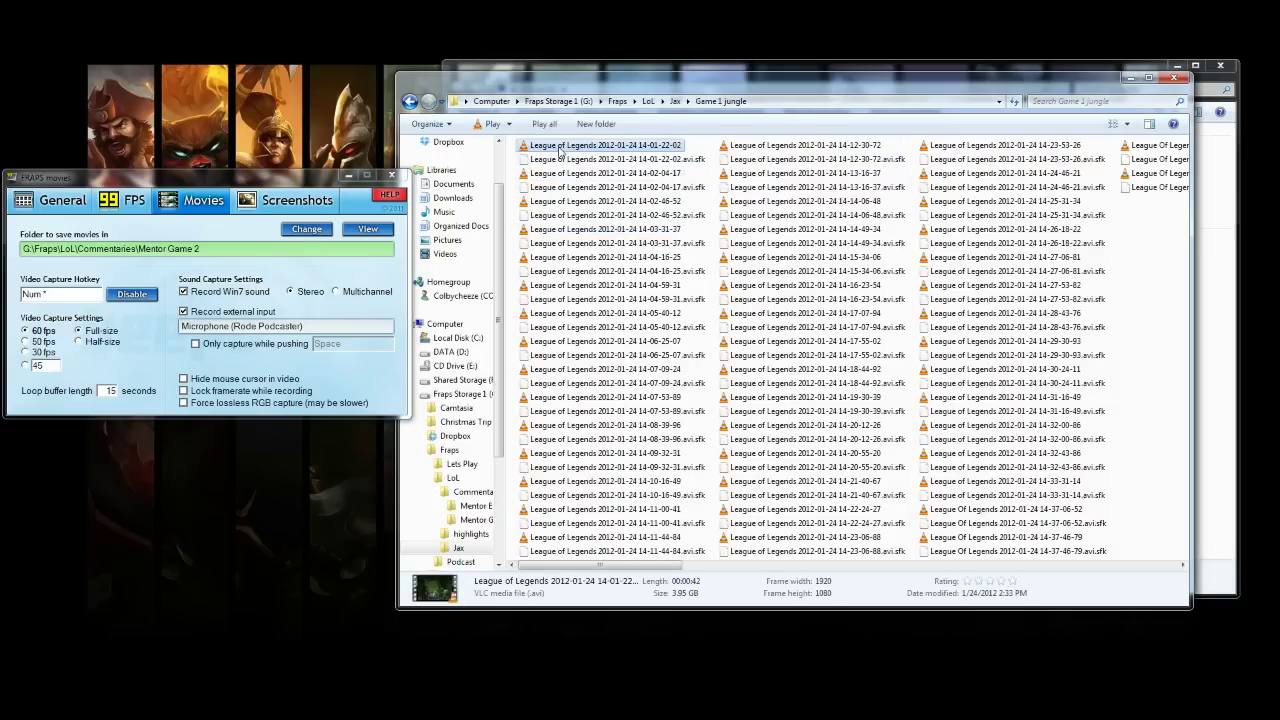
{"action": "left_click", "coordinate": [1150, 174], "text": "shift"}
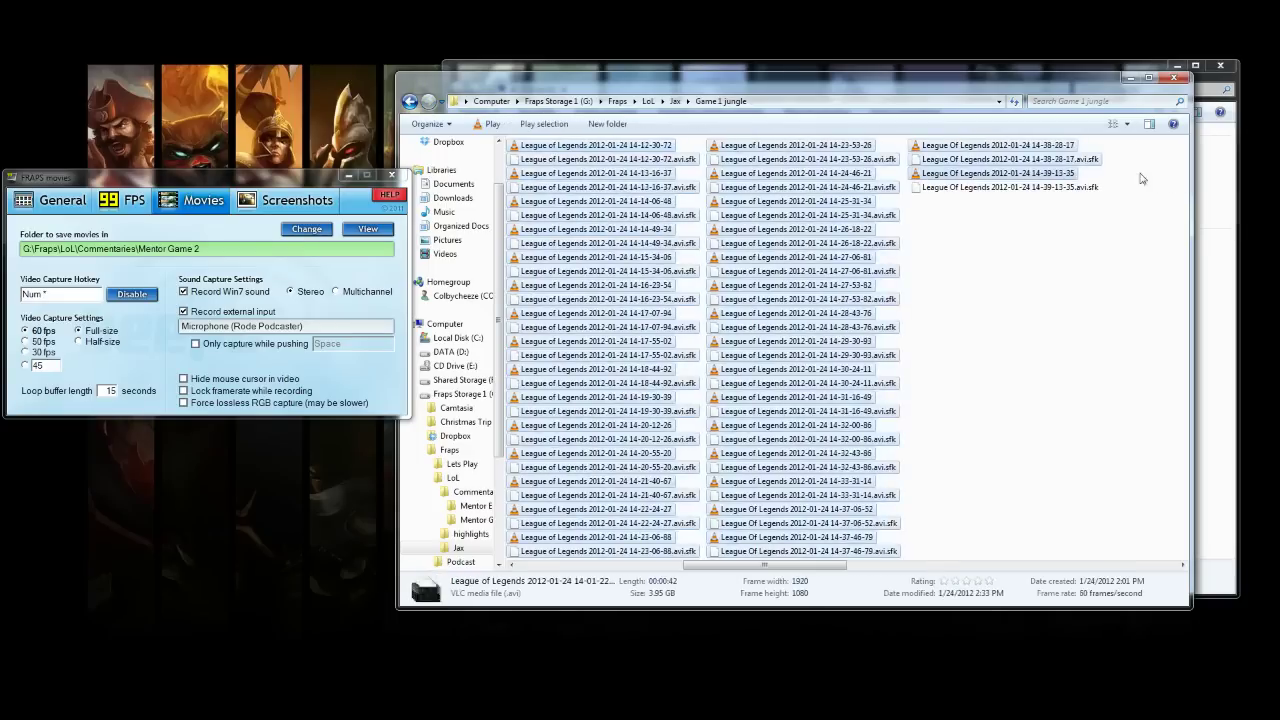
{"action": "left_click_drag", "start_coordinate": [766, 565], "coordinate": [583, 560]}
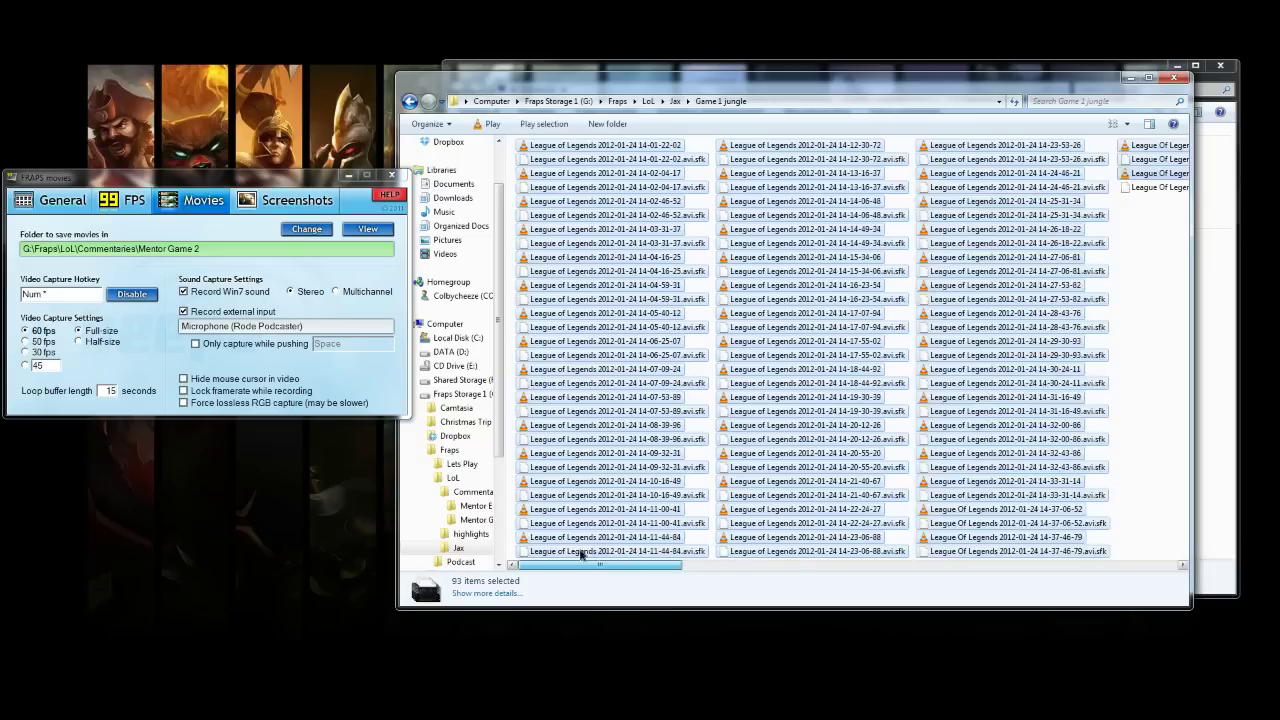
{"action": "left_click", "coordinate": [1140, 174]}
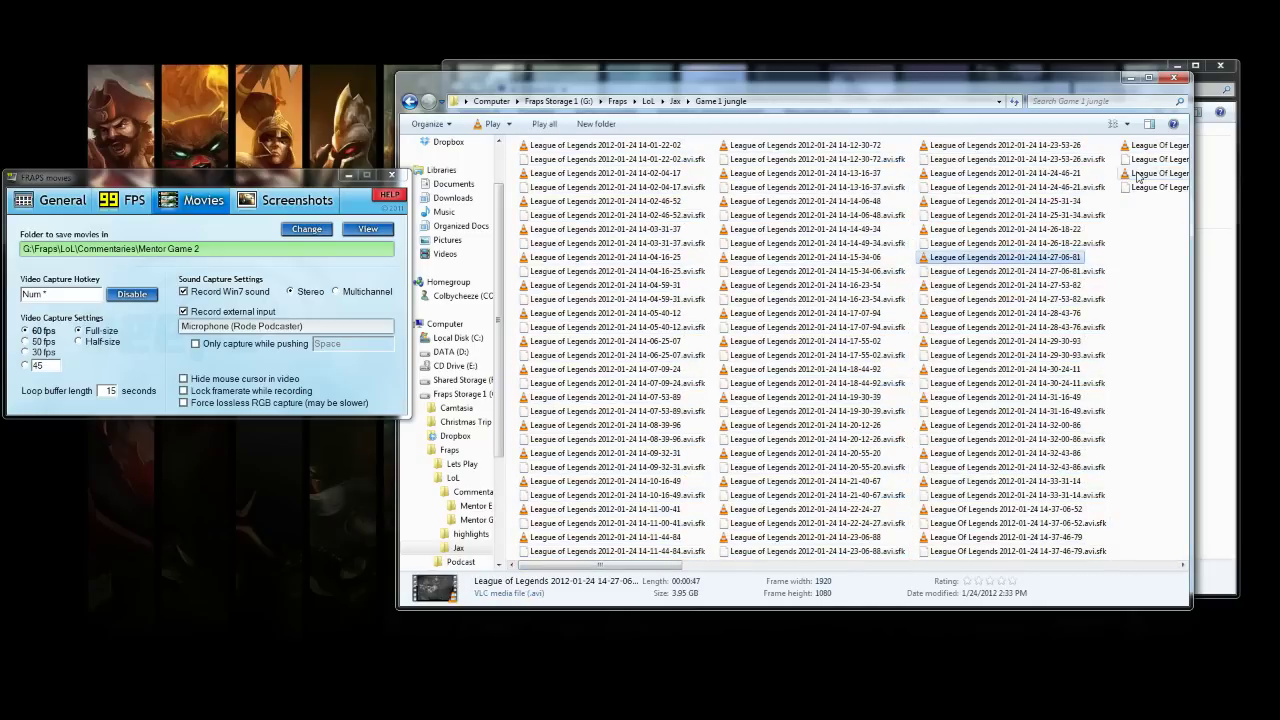
{"action": "left_click", "coordinate": [790, 146]}
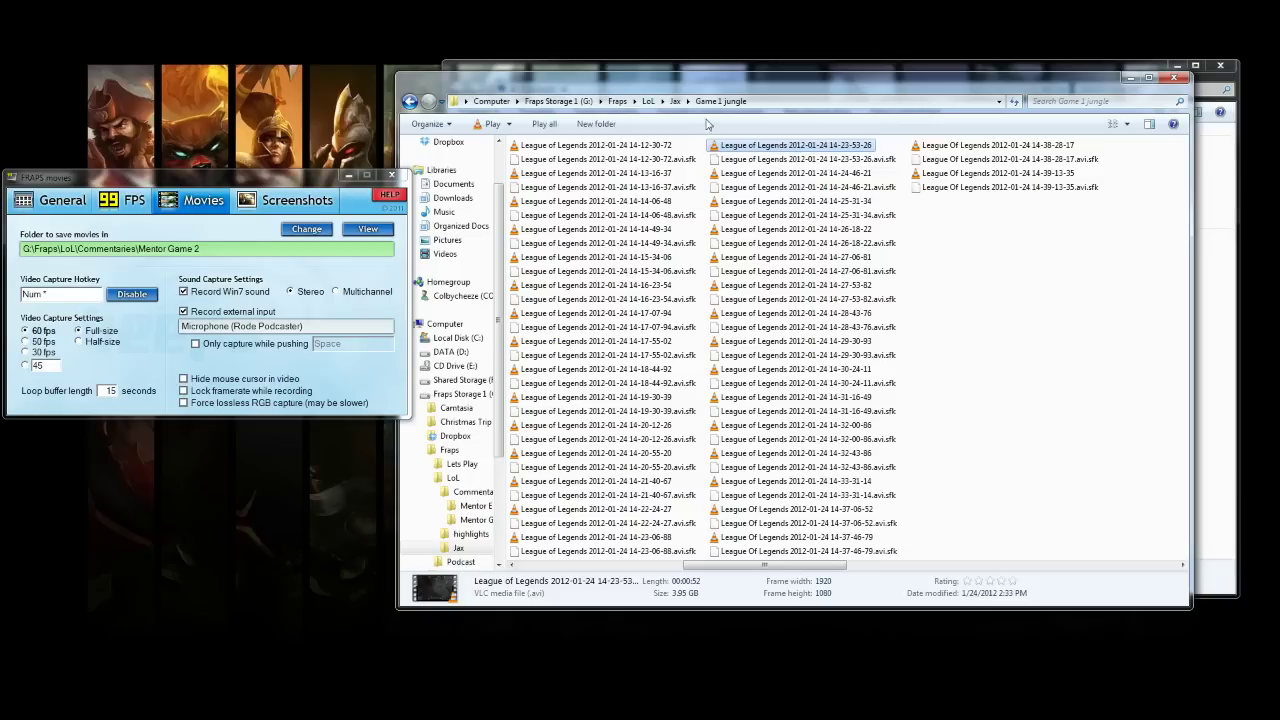
{"action": "left_click", "coordinate": [676, 101]}
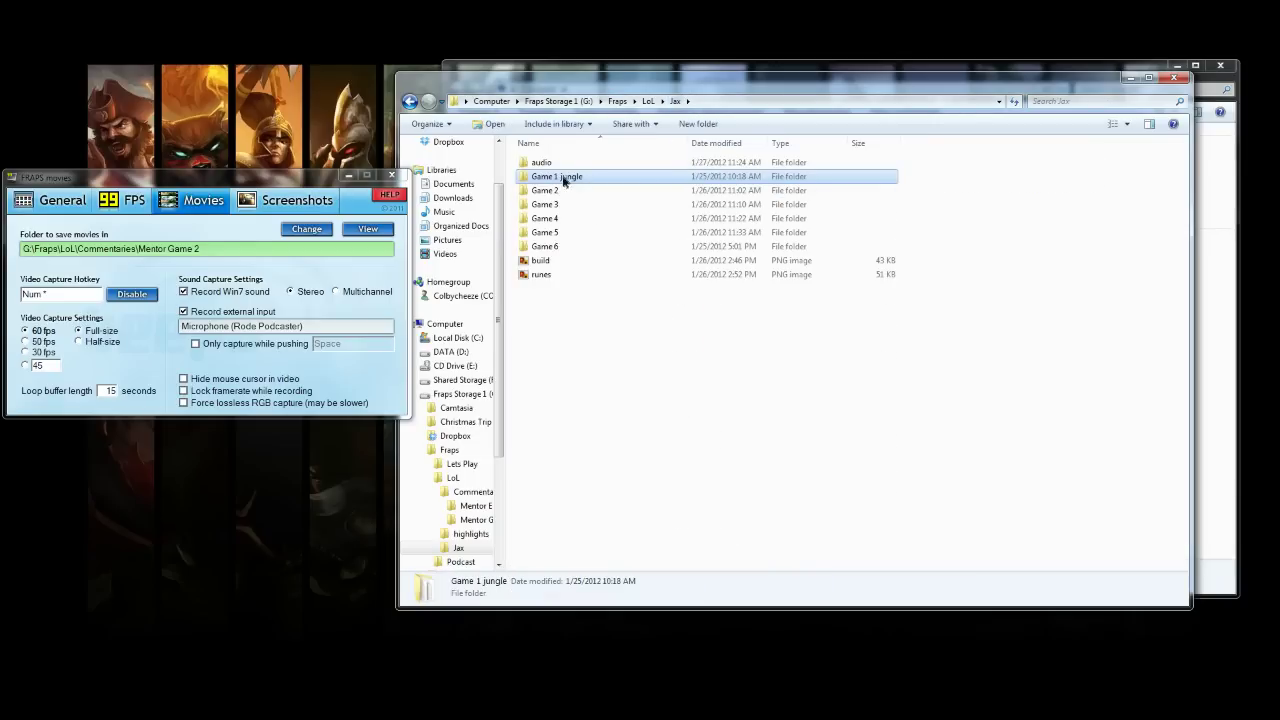
{"action": "right_click", "coordinate": [563, 177]}
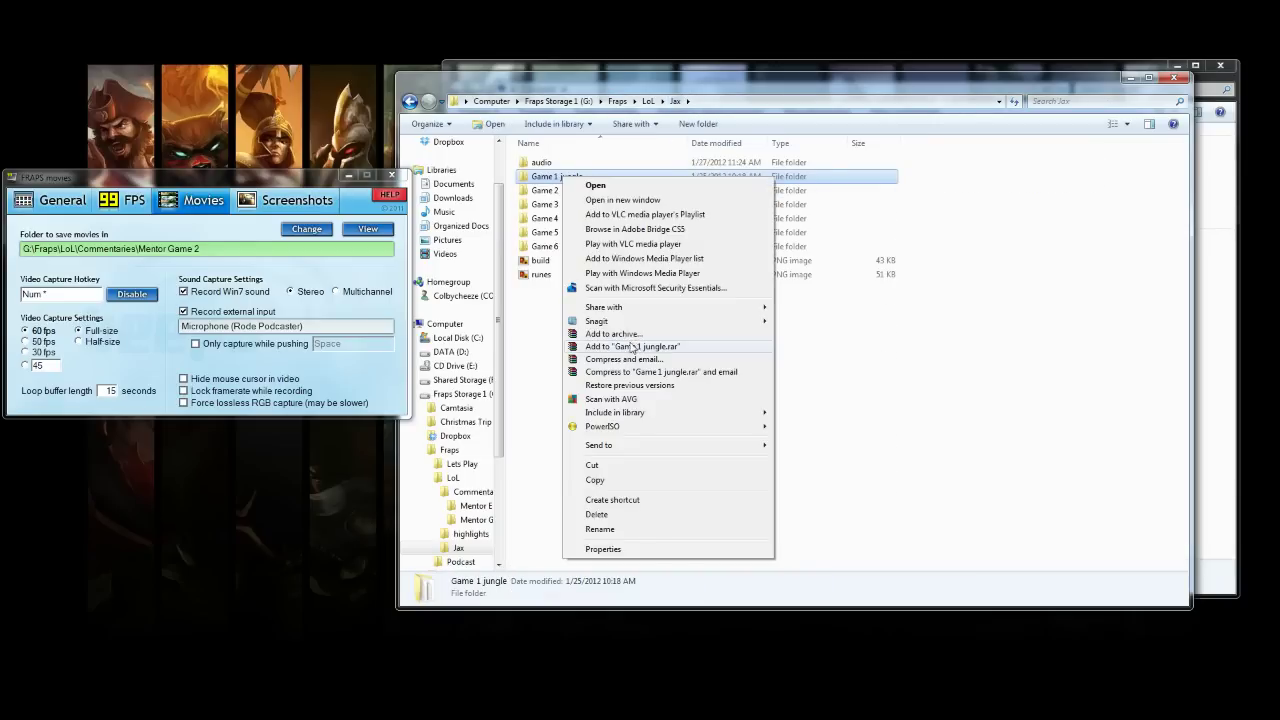
{"action": "left_click", "coordinate": [598, 558]}
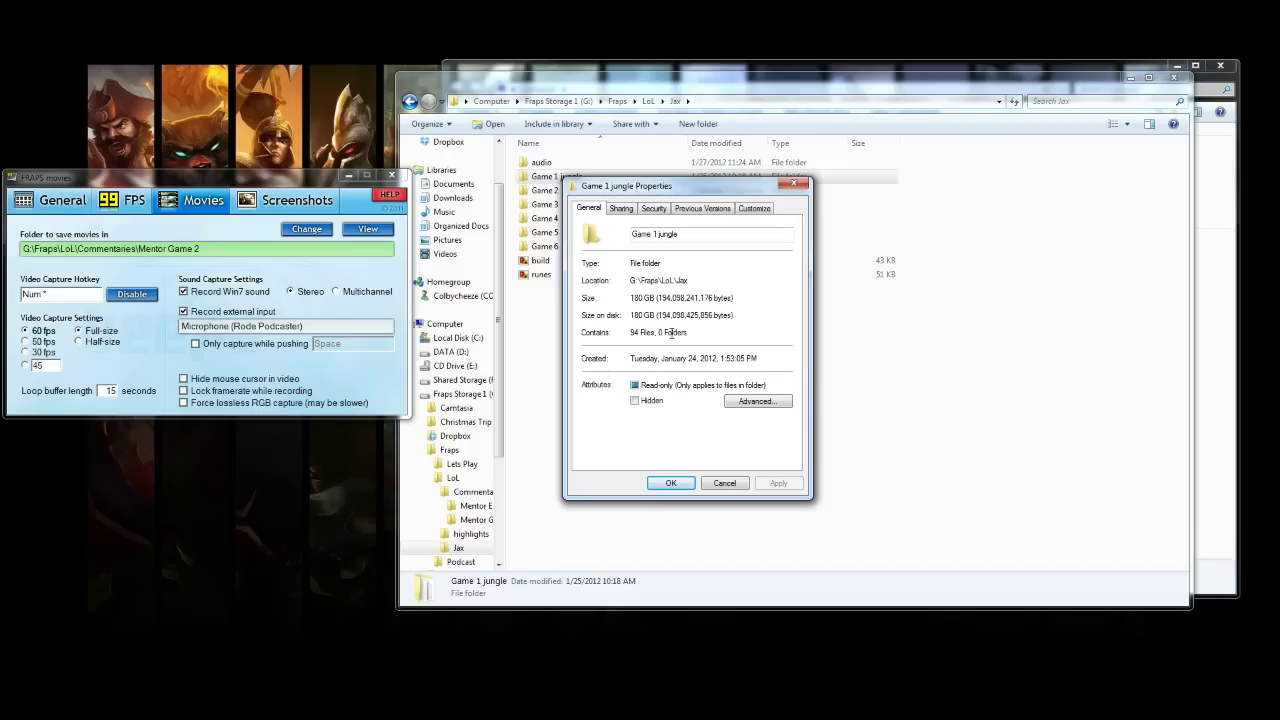
{"action": "left_click", "coordinate": [684, 484]}
{"action": "left_click_drag", "start_coordinate": [187, 182], "coordinate": [249, 198]}
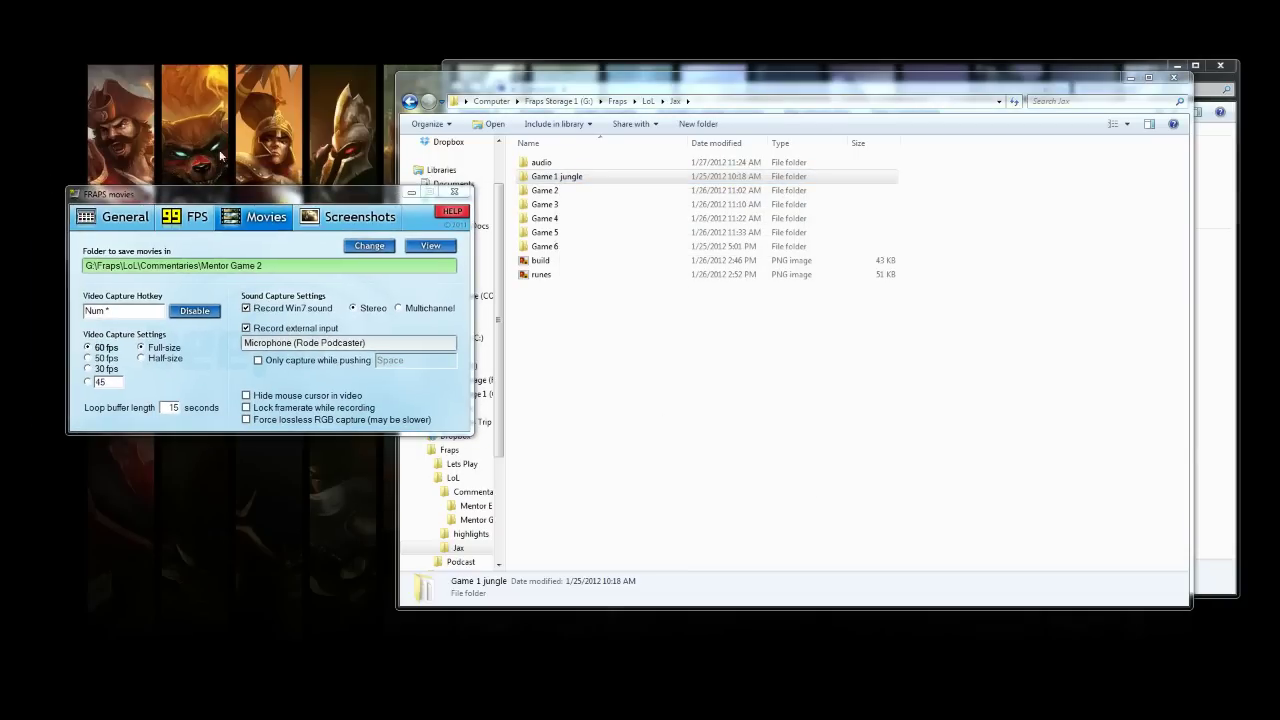
Step: Dismiss the drive's AutoPlay prompt and reposition the Fraps settings window
{"action": "left_click_drag", "start_coordinate": [262, 195], "coordinate": [273, 200]}
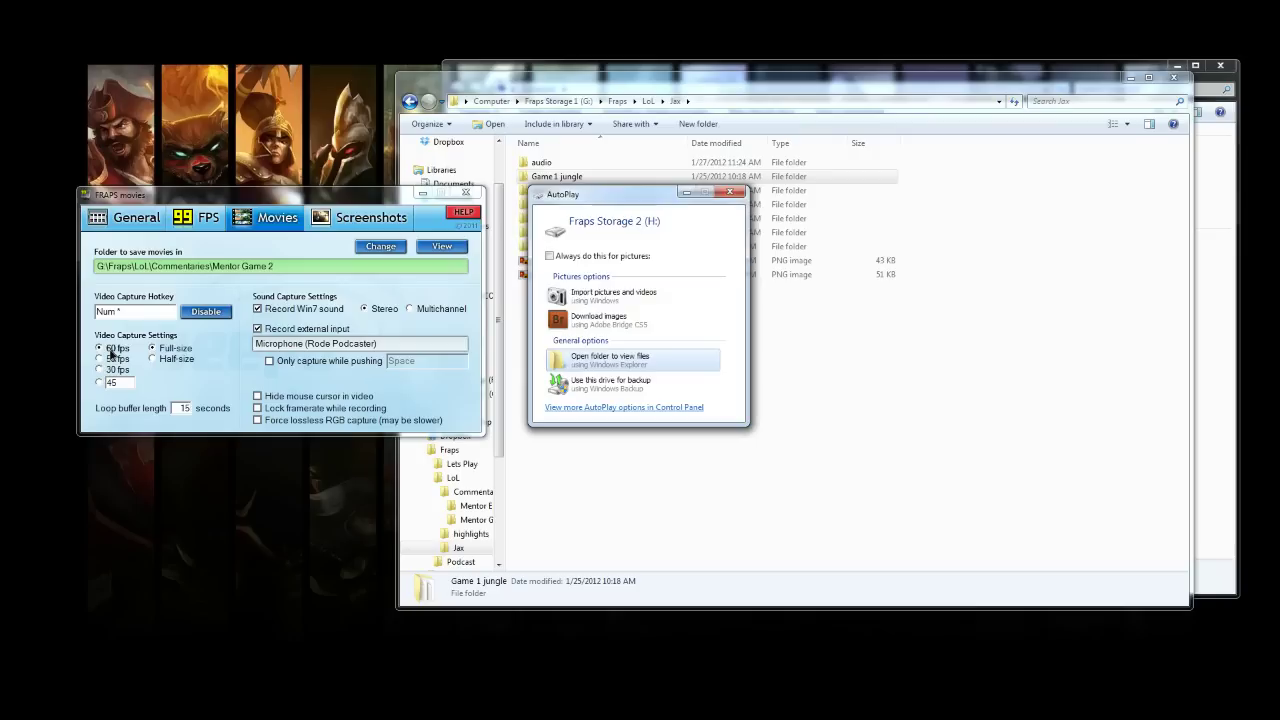
{"action": "left_click", "coordinate": [731, 192]}
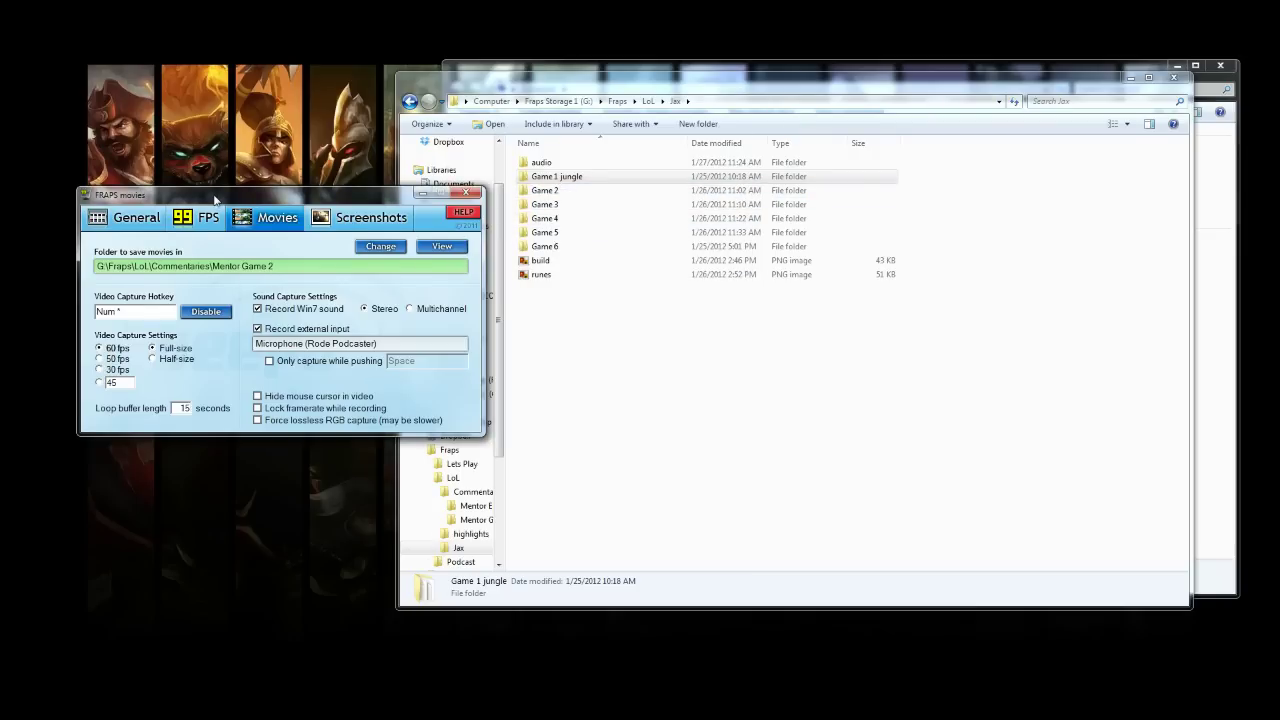
{"action": "left_click_drag", "start_coordinate": [213, 199], "coordinate": [212, 203]}
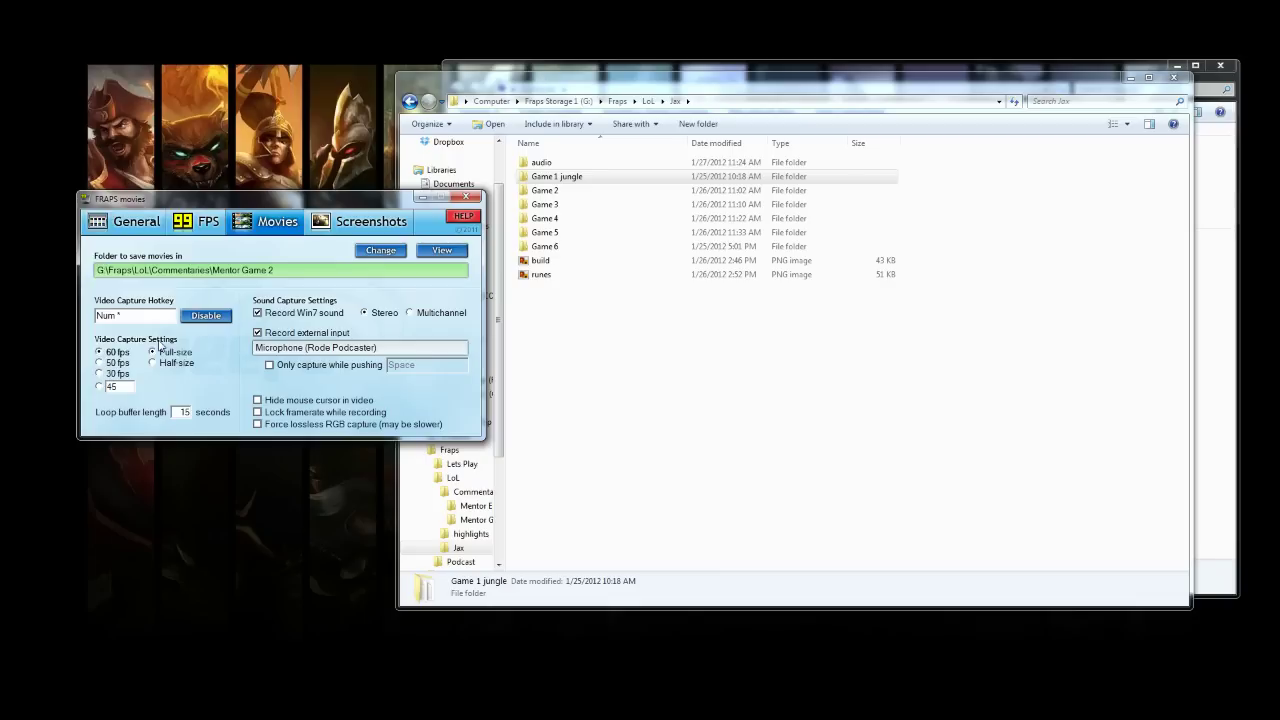
Step: Keep Fraps movie capture at 60 fps after briefly trying 30 fps
{"action": "left_click", "coordinate": [100, 374]}
{"action": "left_click", "coordinate": [105, 353]}
{"action": "left_click_drag", "start_coordinate": [290, 203], "coordinate": [294, 214]}
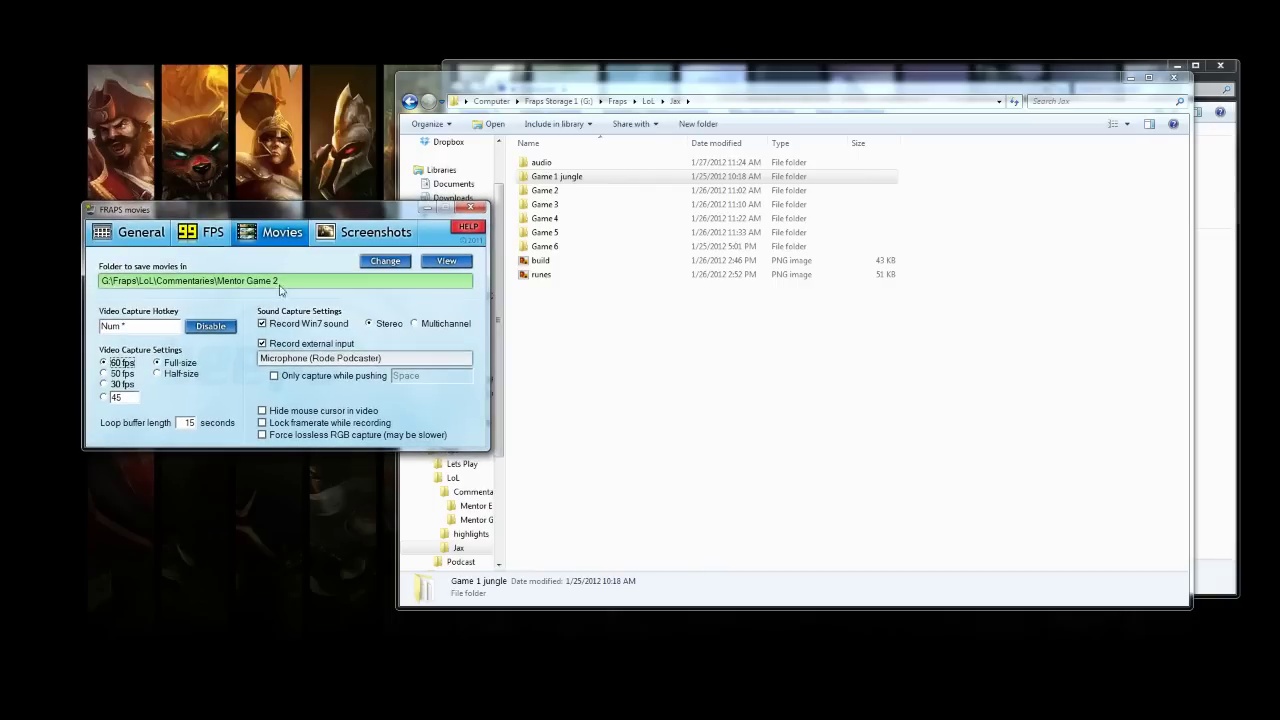
Step: Set the Fraps FPS overlay to hidden after trying top-right, then show the General settings
{"action": "left_click", "coordinate": [215, 240]}
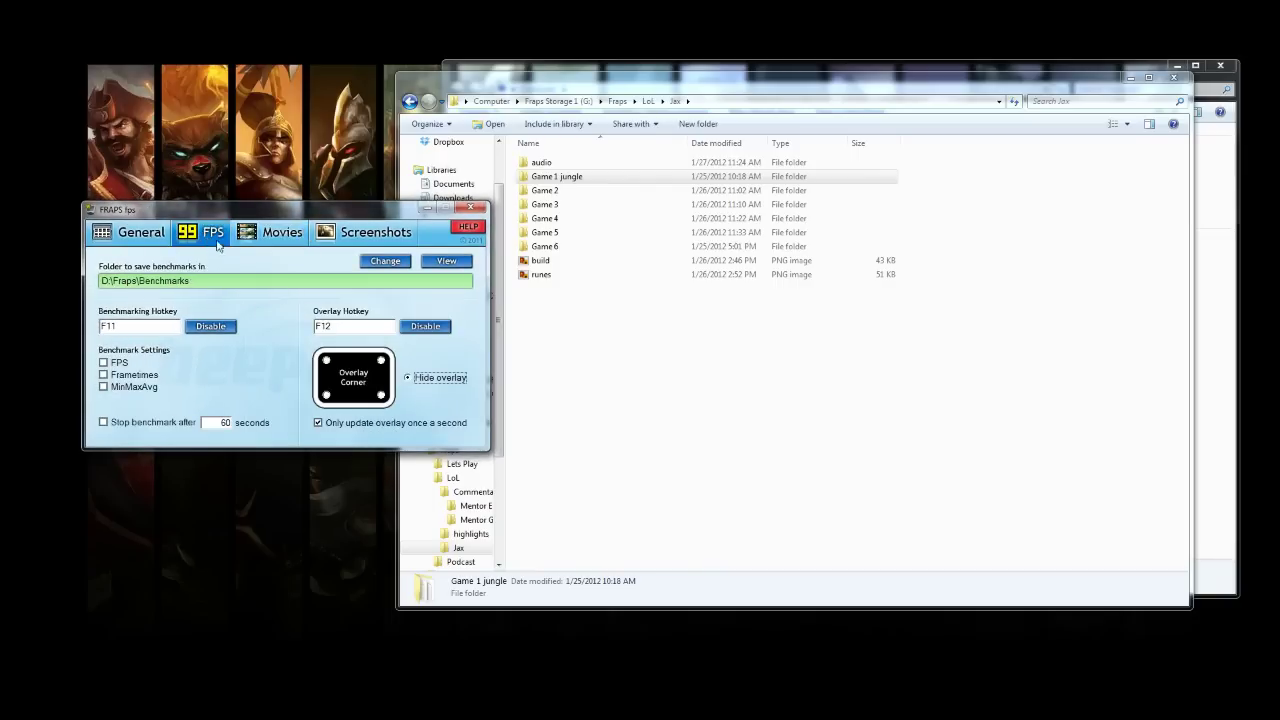
{"action": "left_click", "coordinate": [381, 362]}
{"action": "left_click_drag", "start_coordinate": [334, 204], "coordinate": [334, 167]}
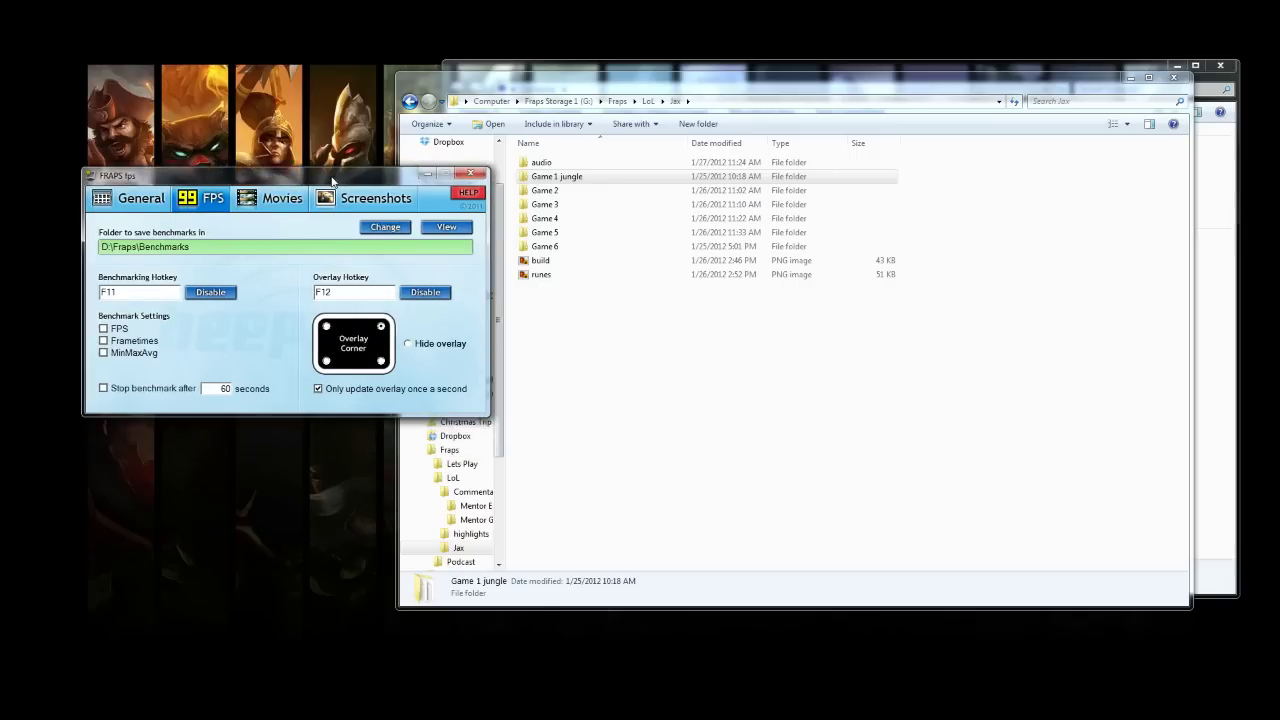
{"action": "left_click", "coordinate": [410, 343]}
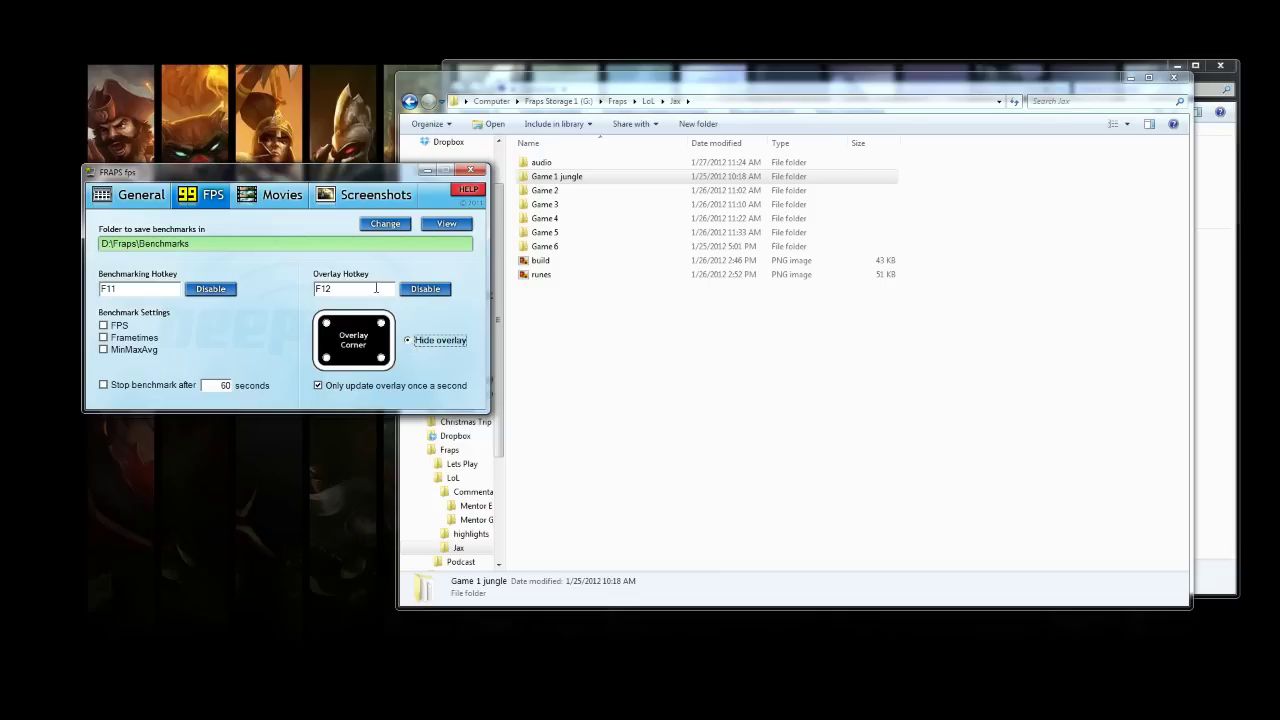
{"action": "left_click", "coordinate": [141, 197]}
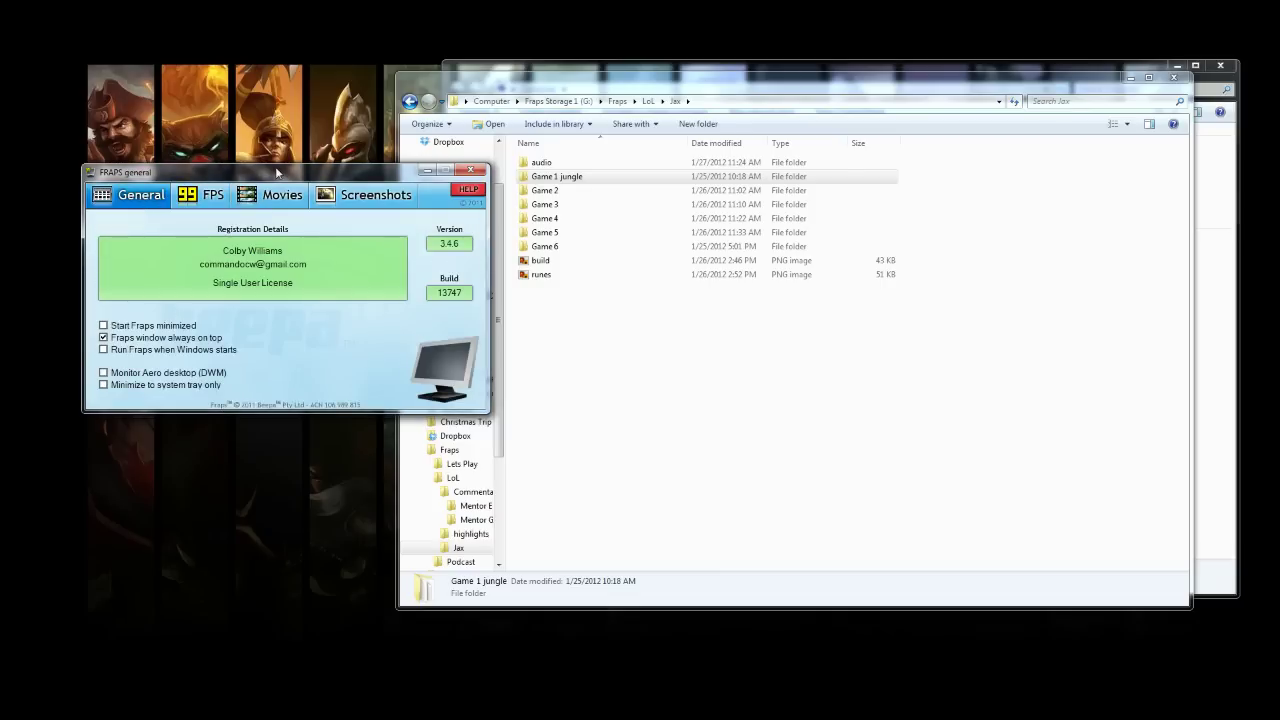
{"action": "left_click_drag", "start_coordinate": [260, 184], "coordinate": [199, 334]}
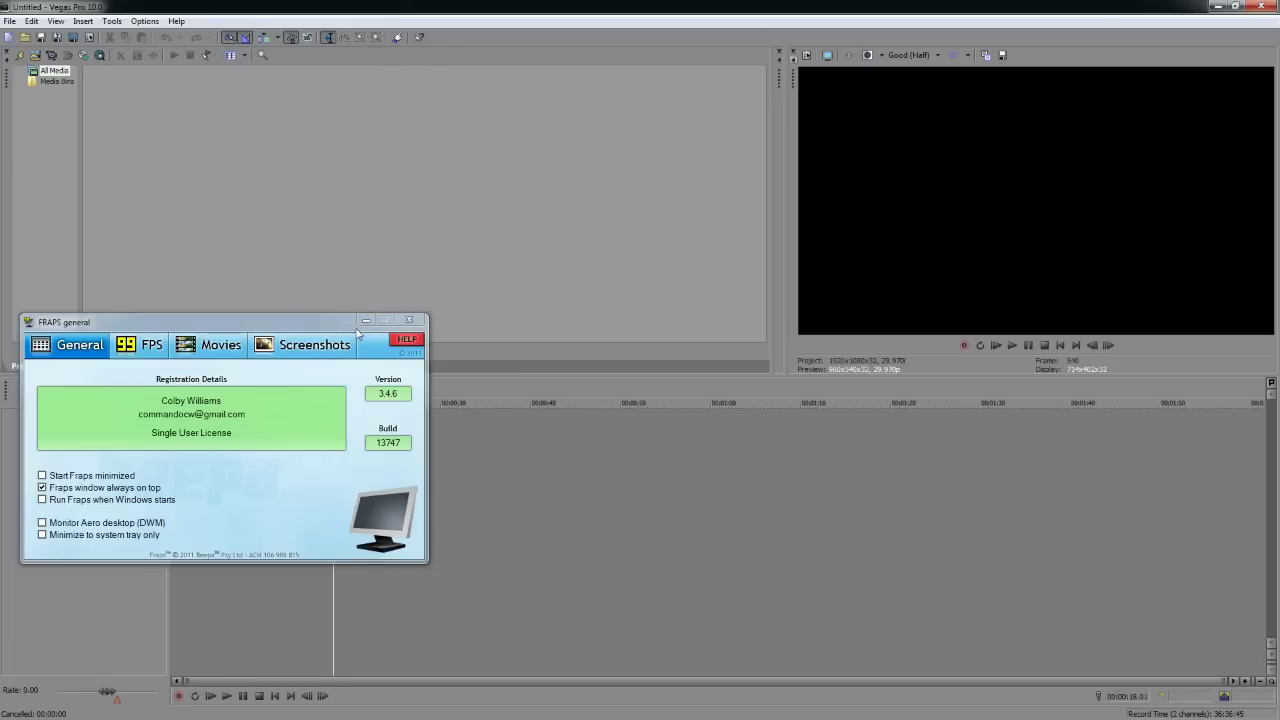
Step: Minimize Fraps, reveal the Trimmer beside Project Media, and browse the Tools and View menus
{"action": "left_click", "coordinate": [366, 320]}
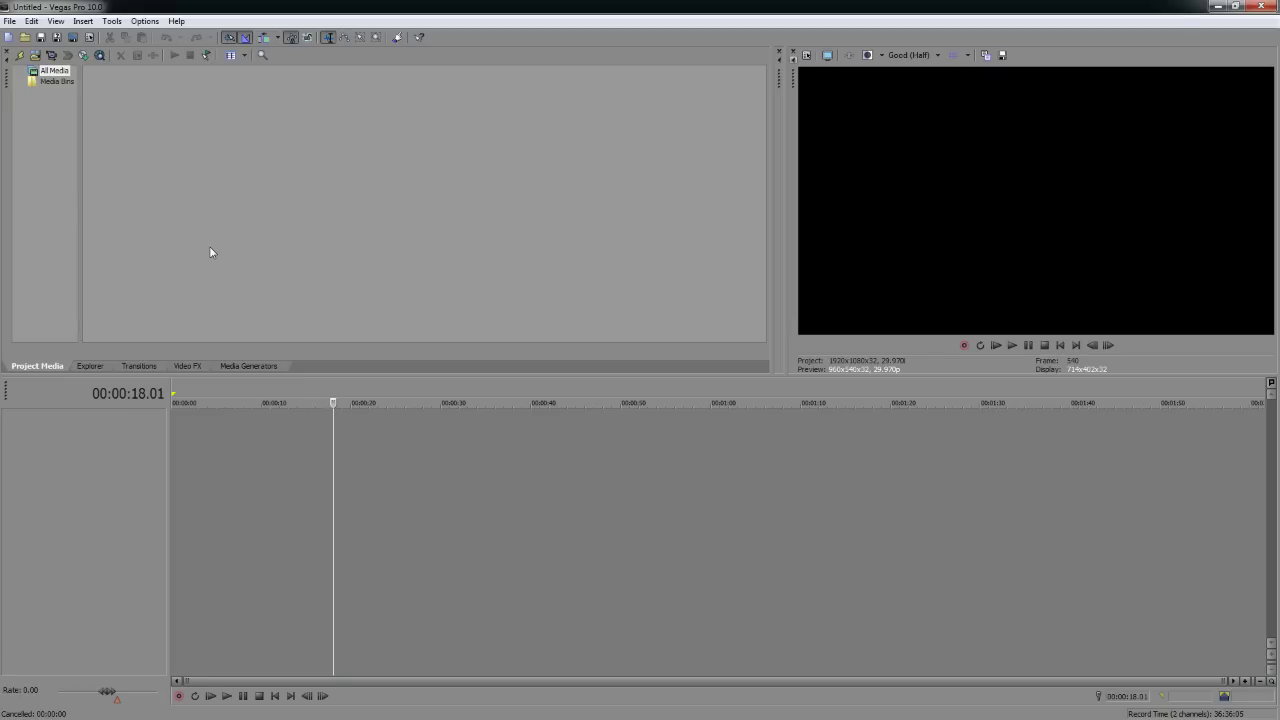
{"action": "left_click_drag", "start_coordinate": [773, 78], "coordinate": [584, 90]}
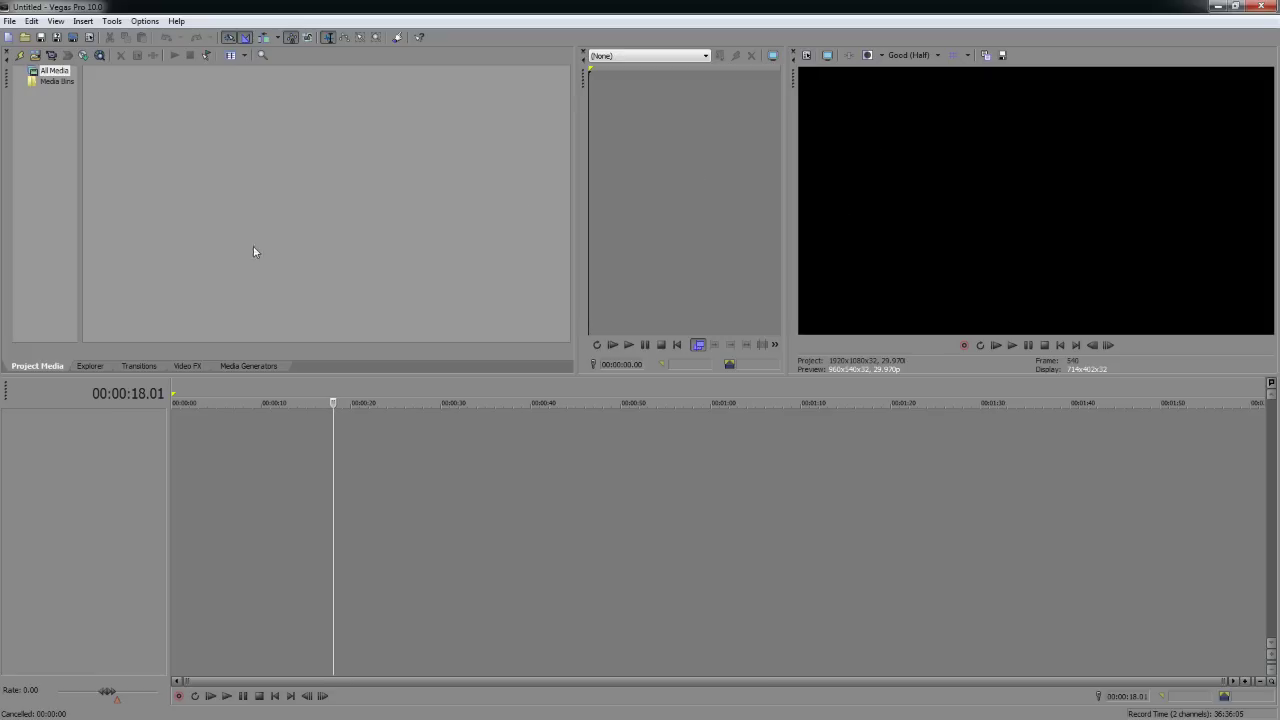
{"action": "left_click", "coordinate": [116, 22]}
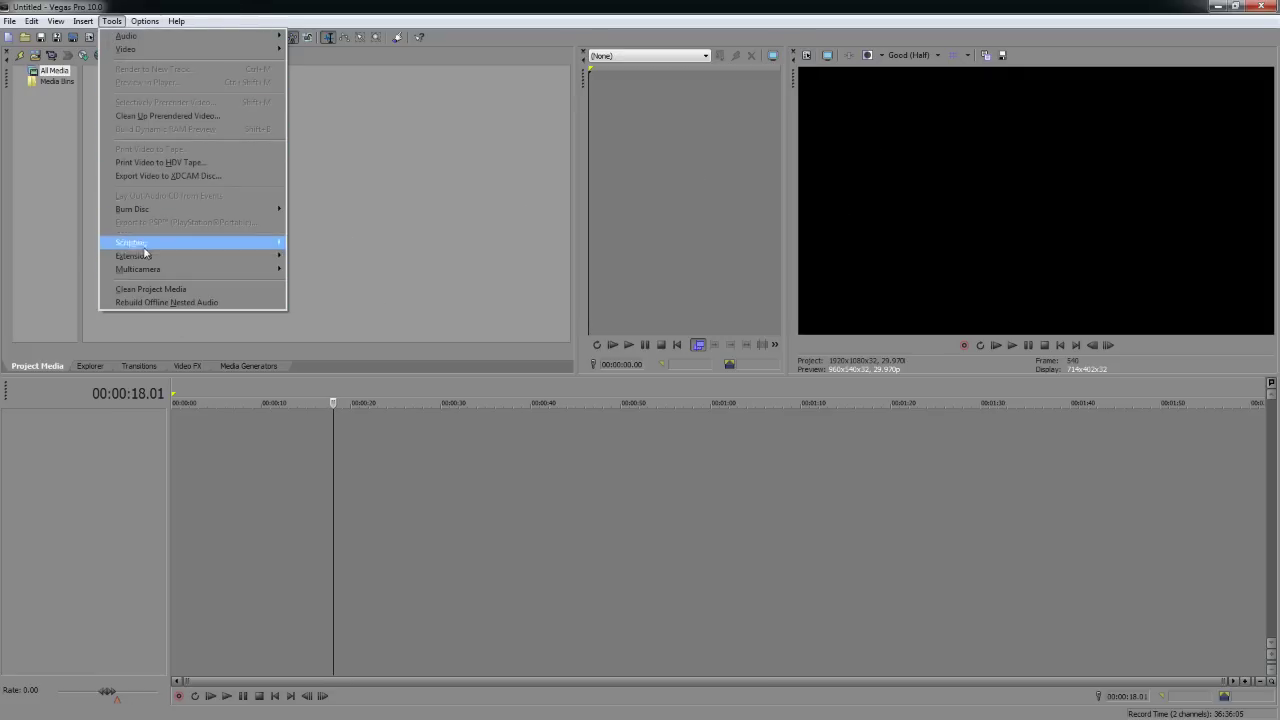
{"action": "mouse_move", "coordinate": [60, 24]}
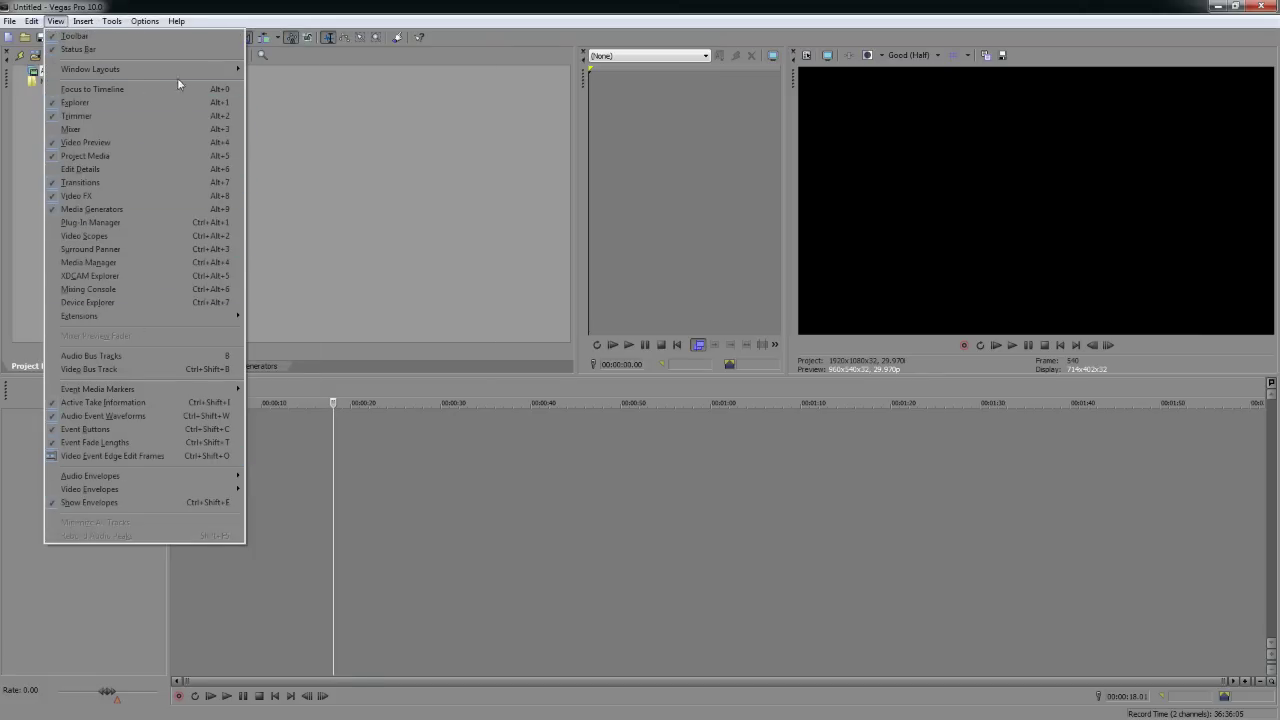
Step: Close the View menu and show the Media Generators' Checkerboard presets
{"action": "left_click", "coordinate": [408, 6]}
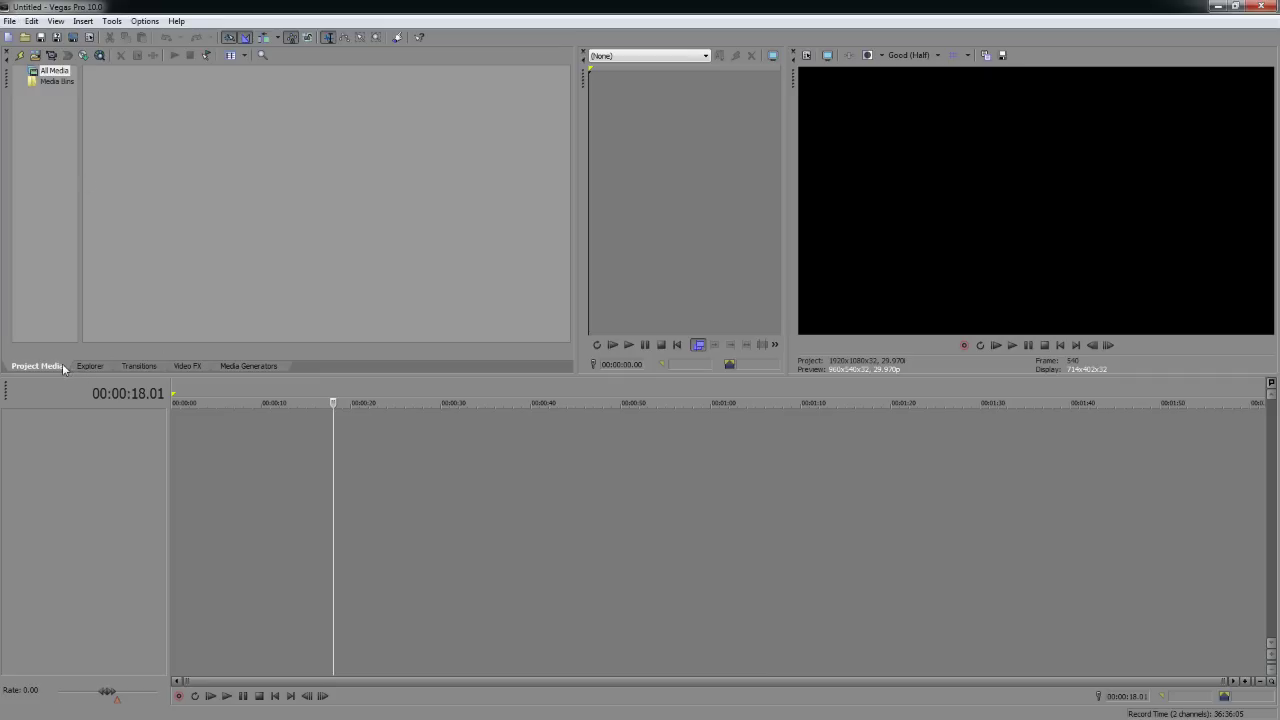
{"action": "left_click", "coordinate": [240, 366]}
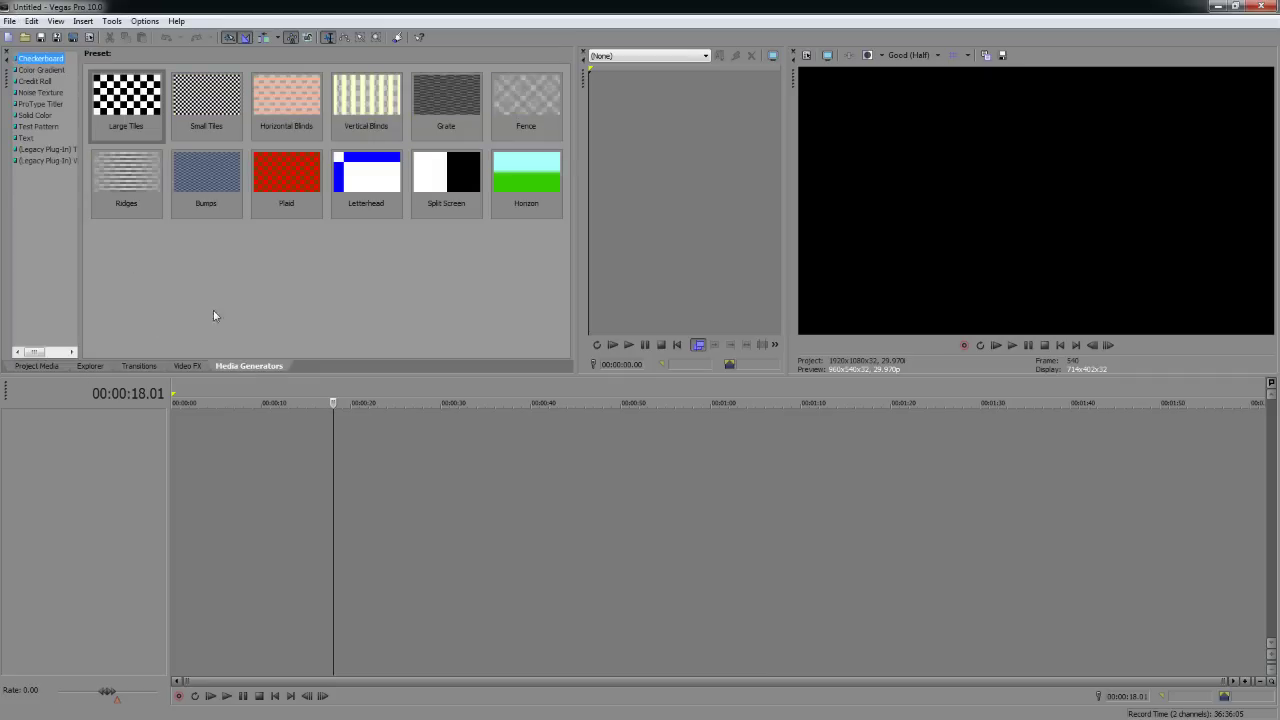
Step: Drop the Large Tiles checkerboard onto a new video track and select its time range
{"action": "left_click_drag", "start_coordinate": [125, 97], "coordinate": [394, 391]}
{"action": "left_click", "coordinate": [316, 391]}
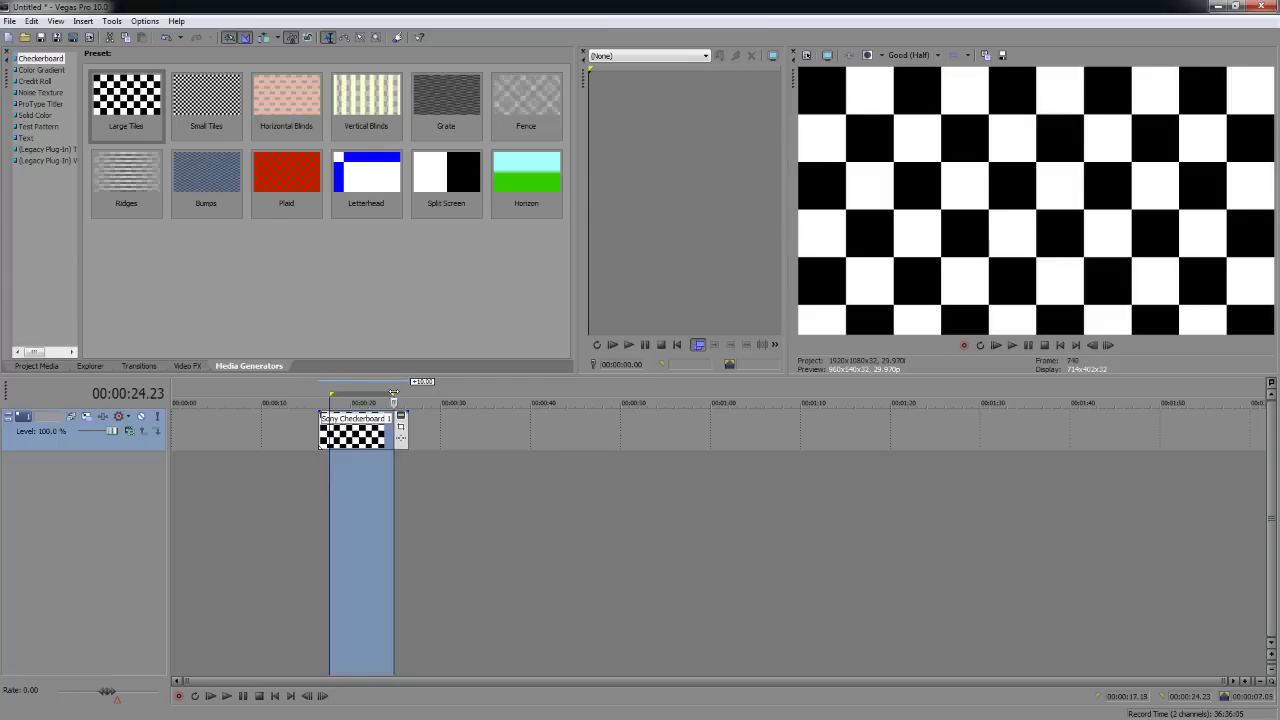
{"action": "left_click", "coordinate": [10, 21]}
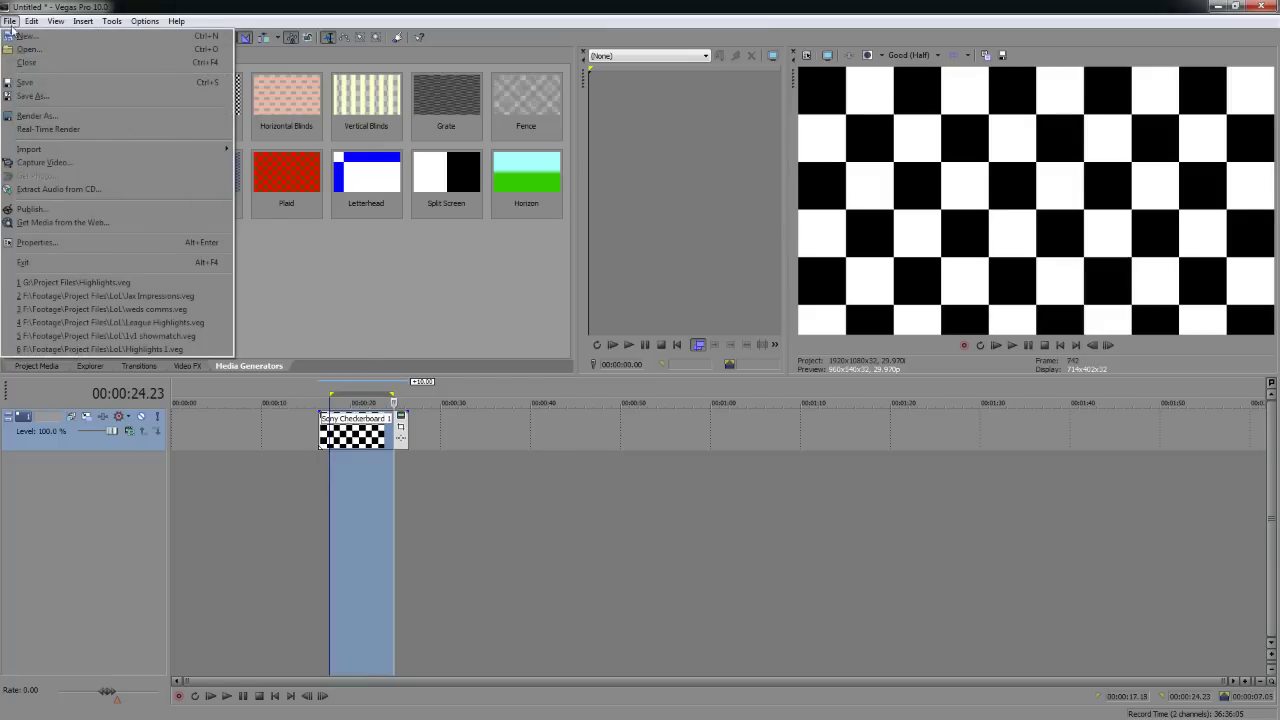
Step: In Render As, choose Windows Media Video V11 with the 8 Mbps HD 1080-30p Video template
{"action": "left_click", "coordinate": [60, 116]}
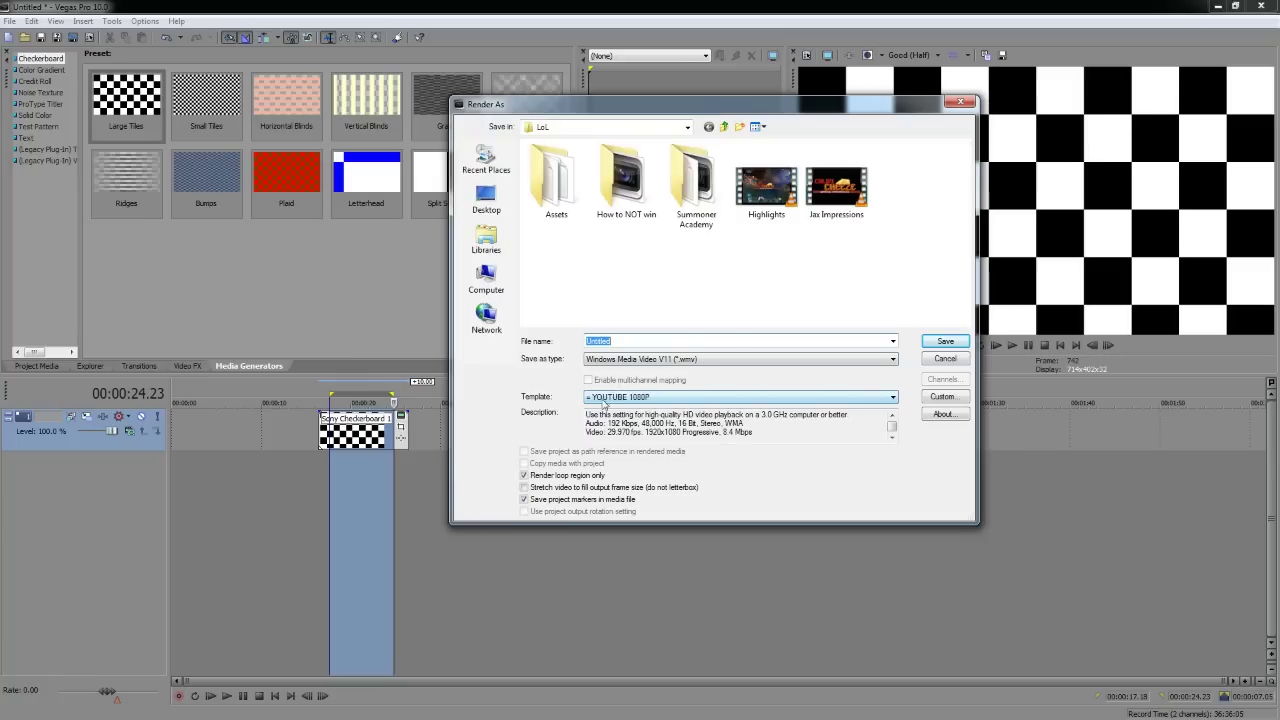
{"action": "left_click", "coordinate": [626, 399]}
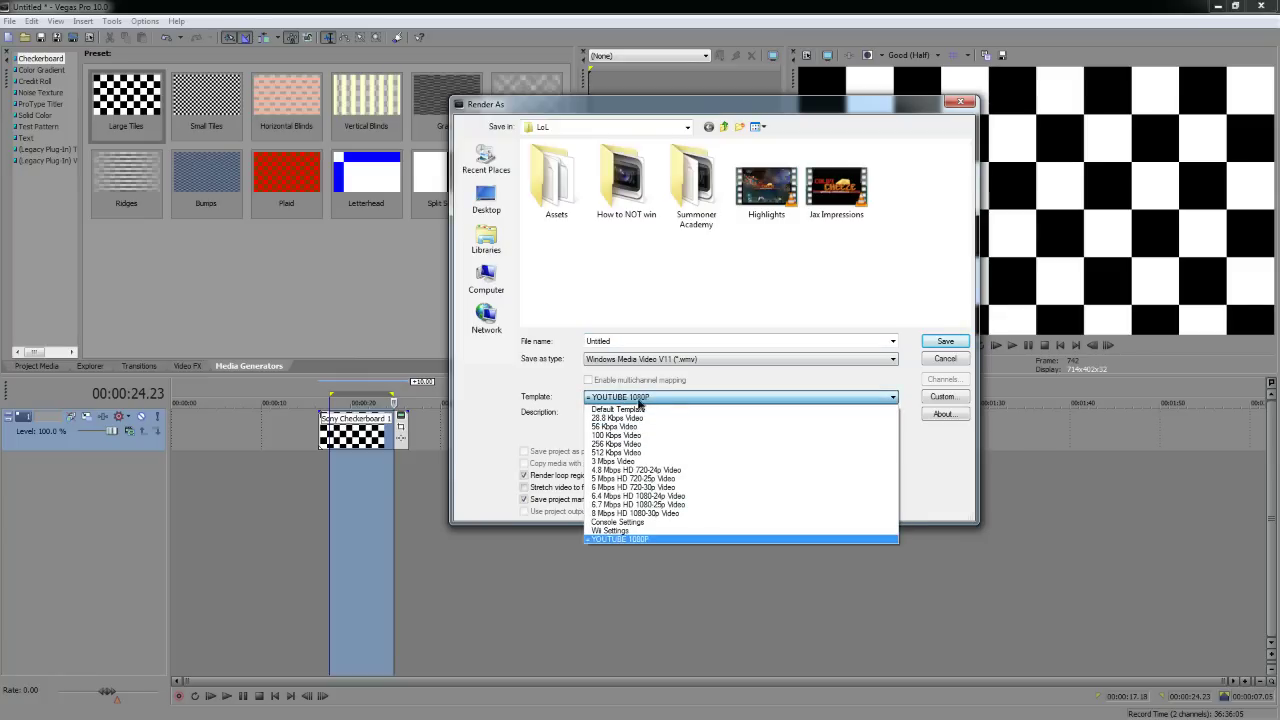
{"action": "left_click", "coordinate": [638, 401]}
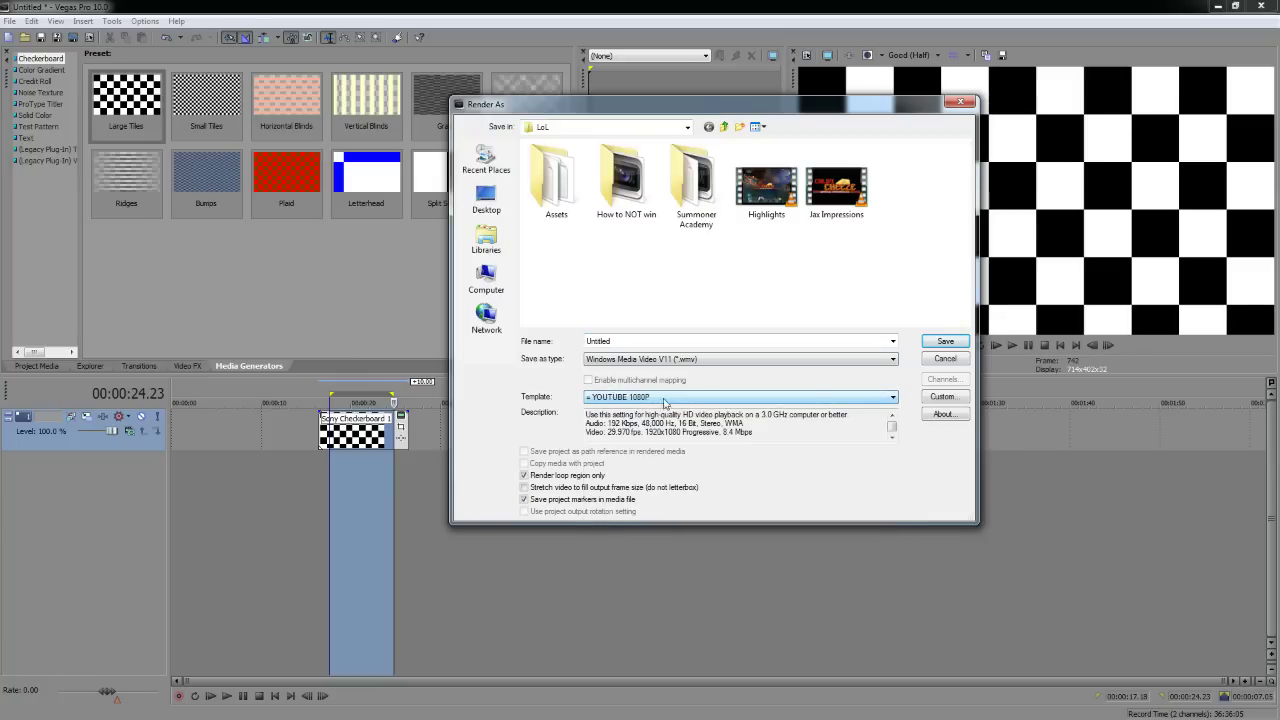
{"action": "left_click", "coordinate": [815, 400]}
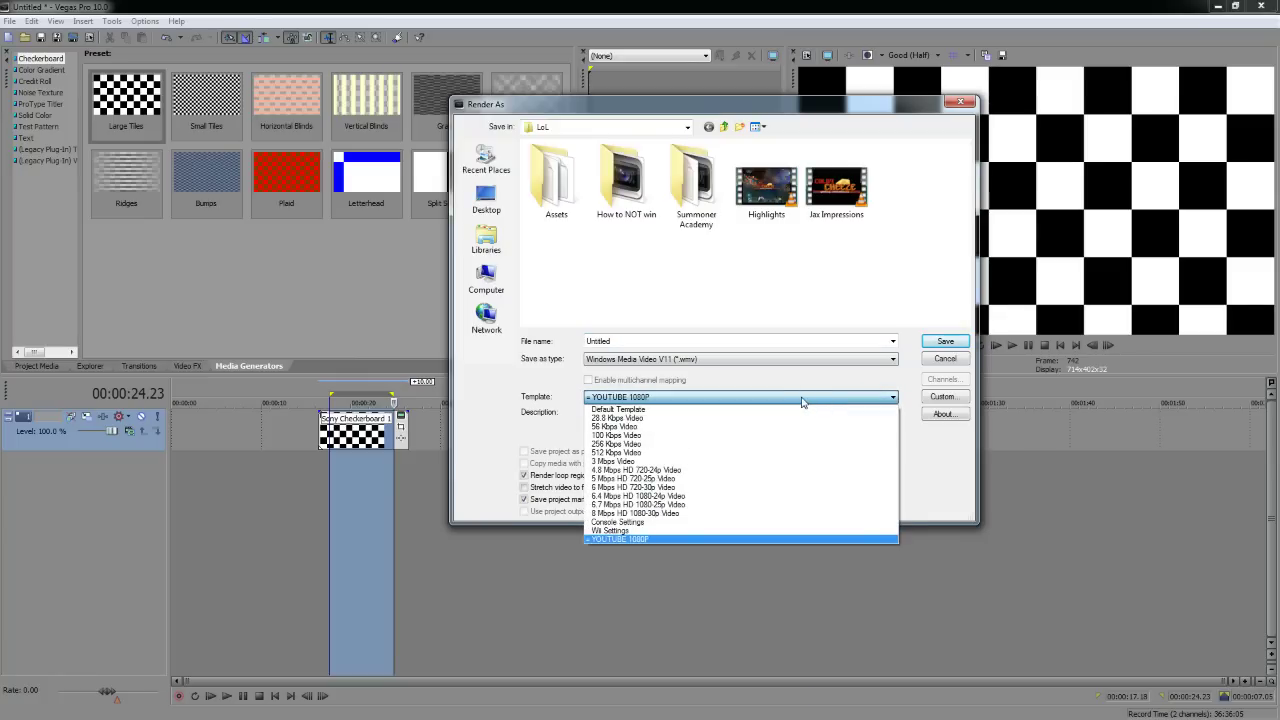
{"action": "left_click", "coordinate": [802, 401]}
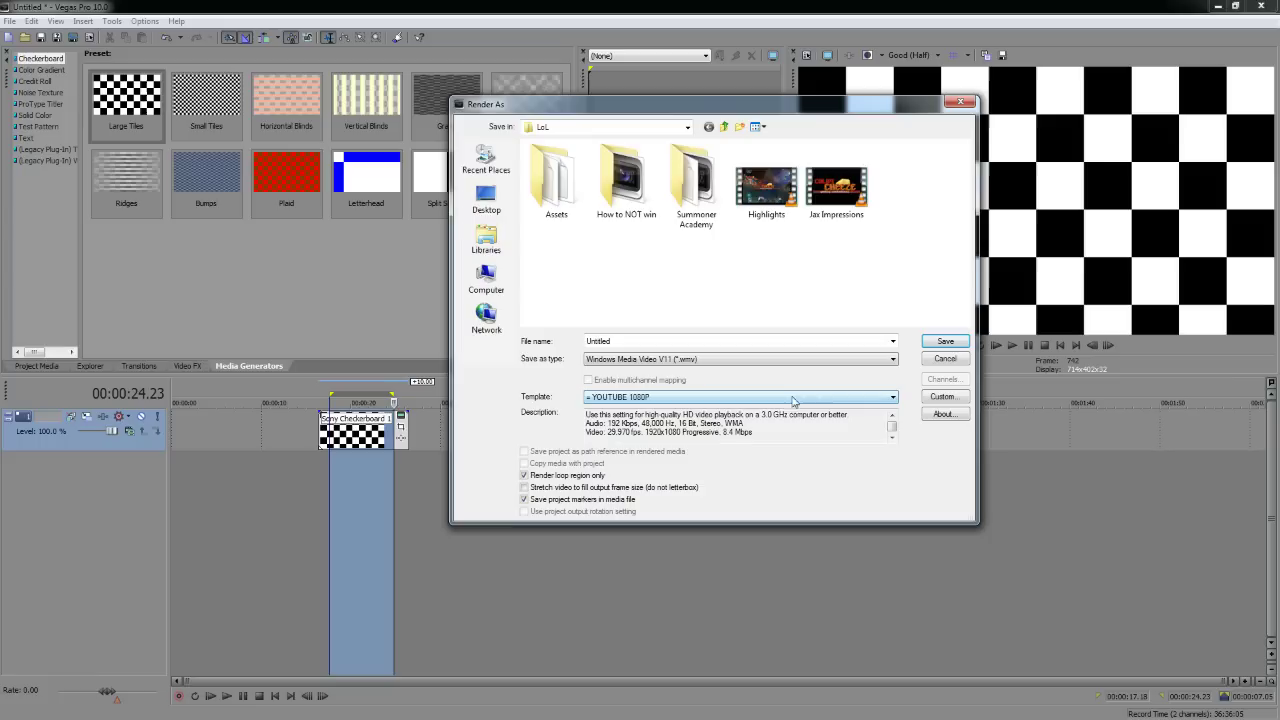
{"action": "left_click", "coordinate": [620, 362]}
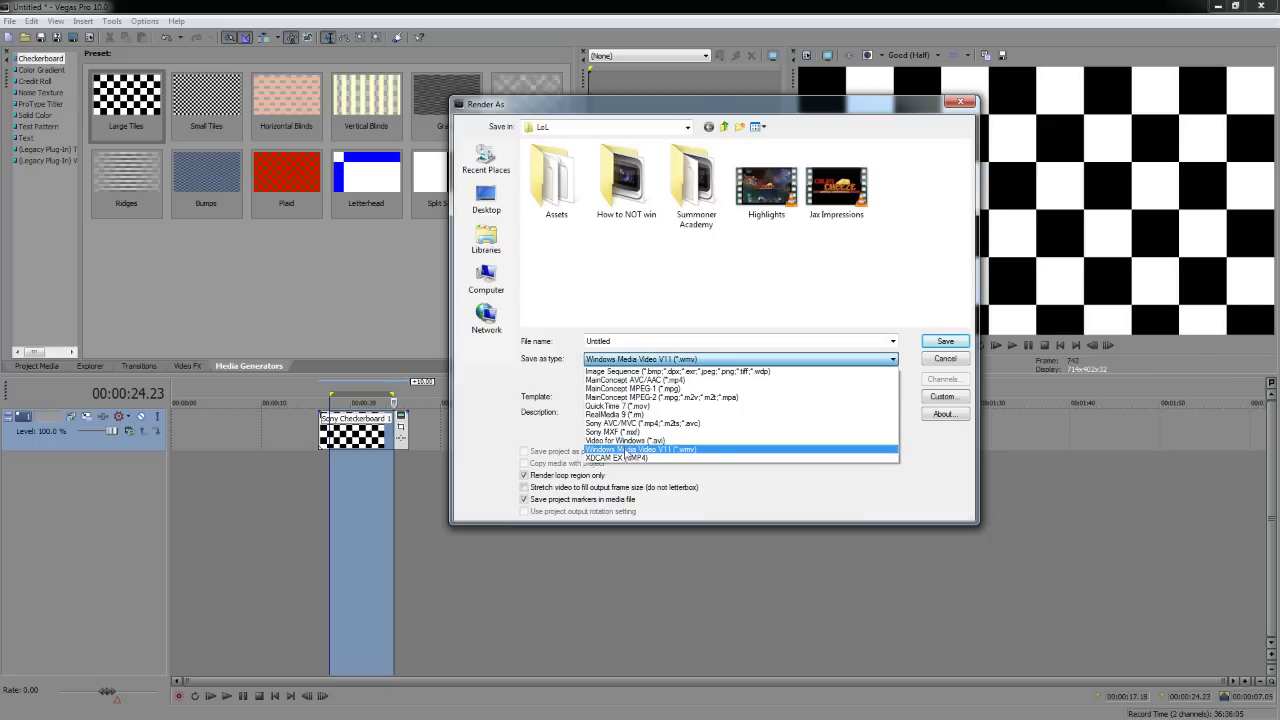
{"action": "left_click", "coordinate": [653, 450]}
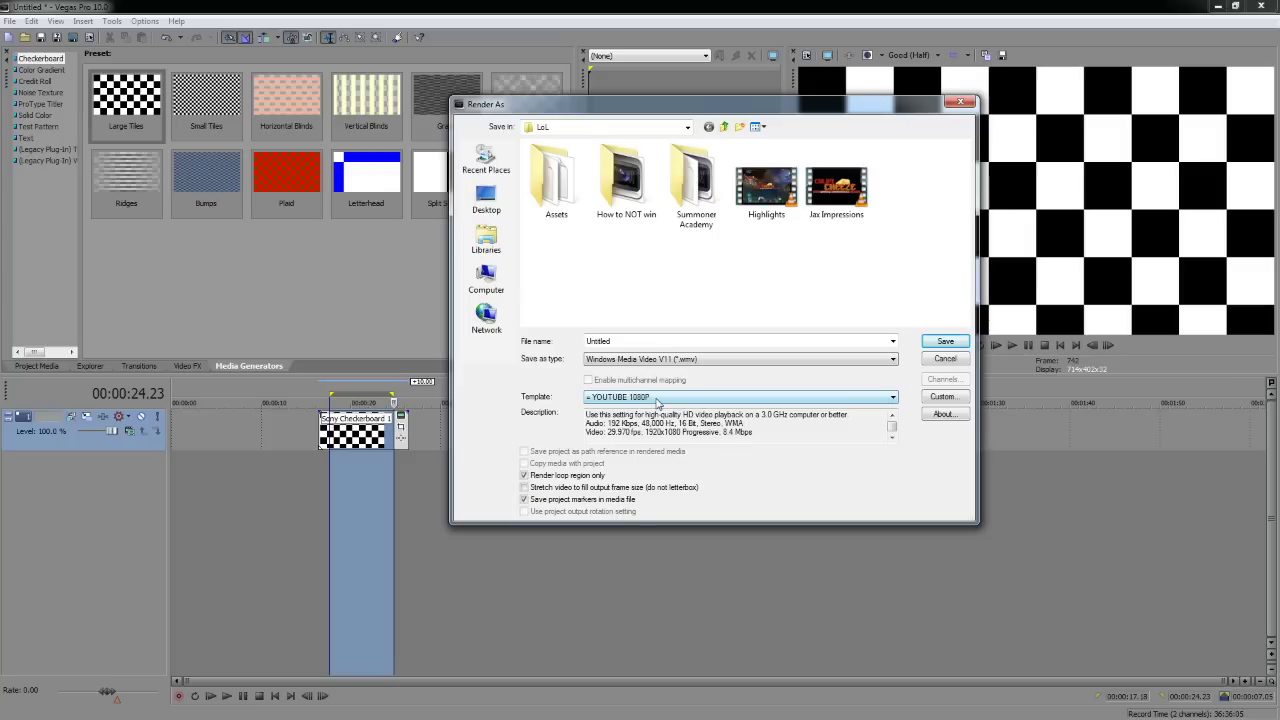
{"action": "left_click", "coordinate": [674, 358]}
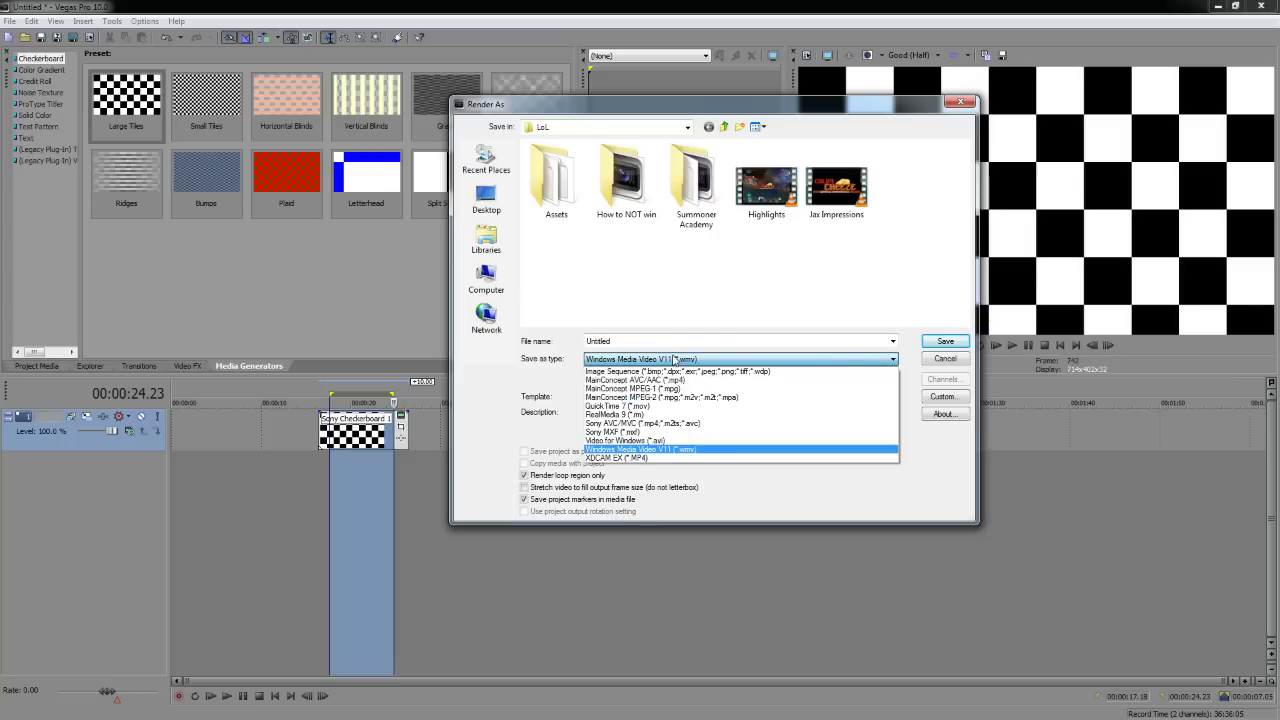
{"action": "left_click", "coordinate": [674, 358]}
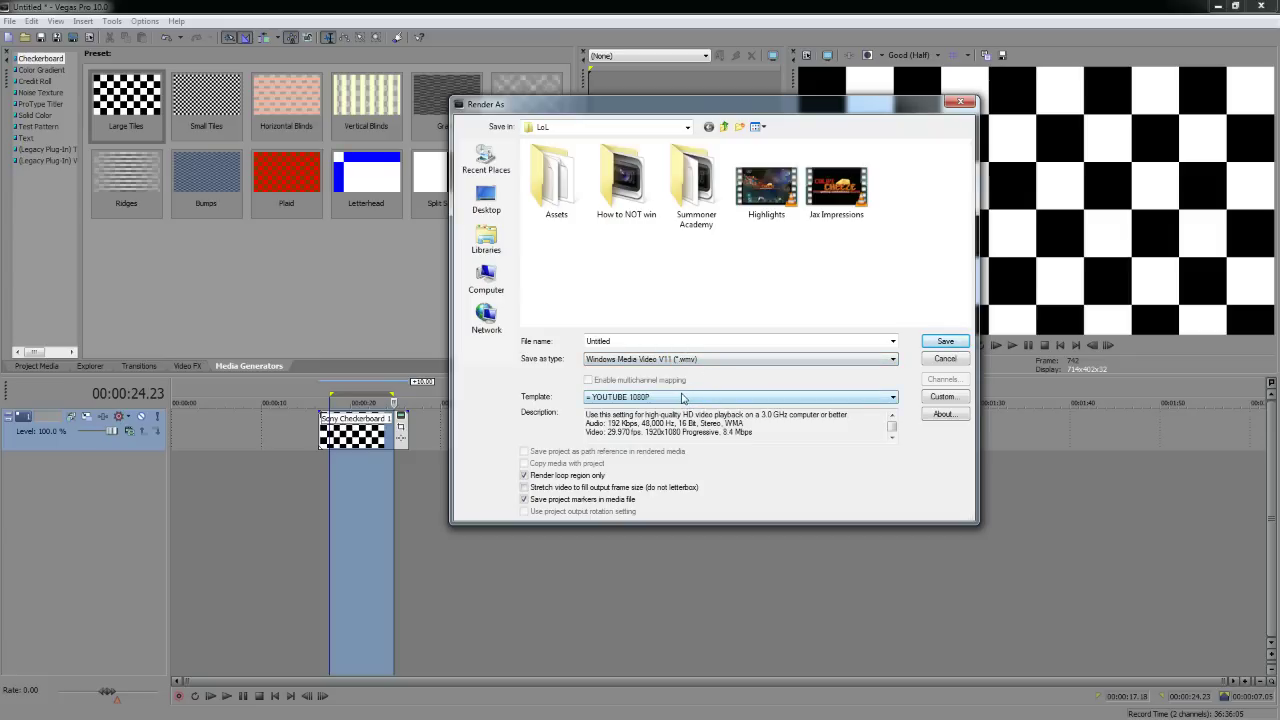
{"action": "left_click", "coordinate": [682, 397]}
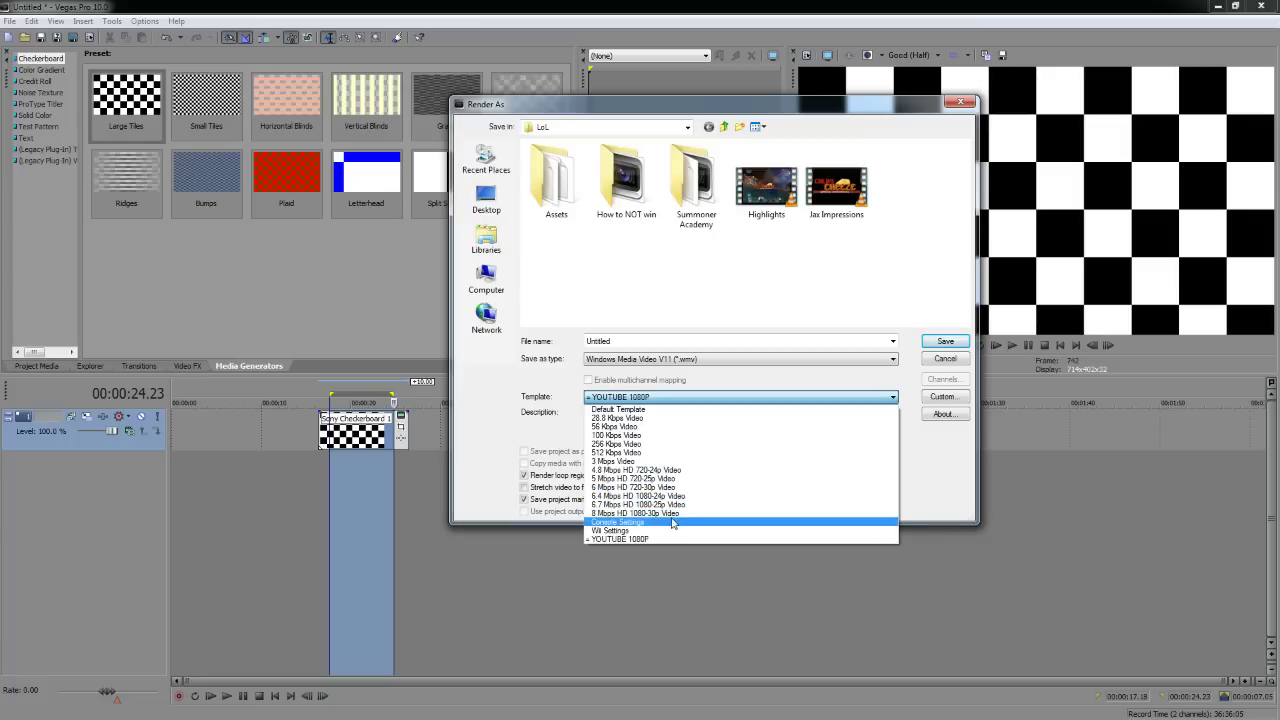
{"action": "left_click", "coordinate": [652, 513]}
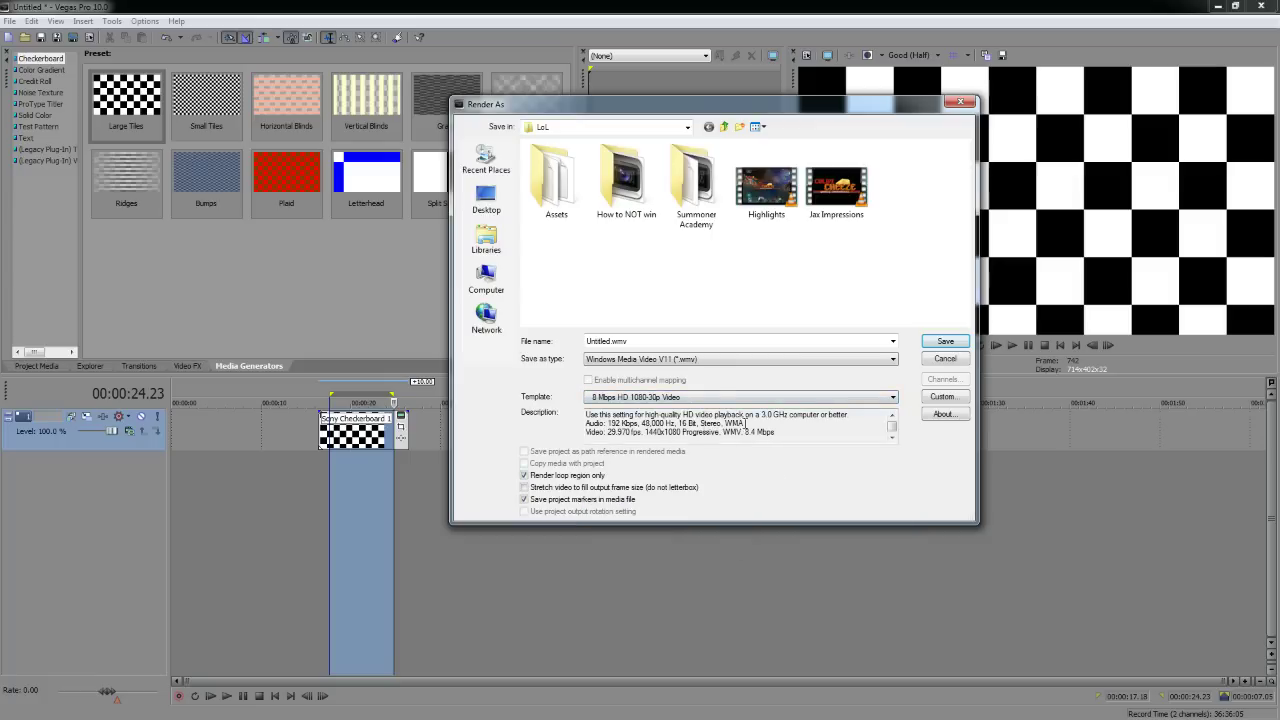
Step: In Custom Settings, set a custom image size with width 1920 and square 1.000 pixel aspect
{"action": "left_click", "coordinate": [944, 398]}
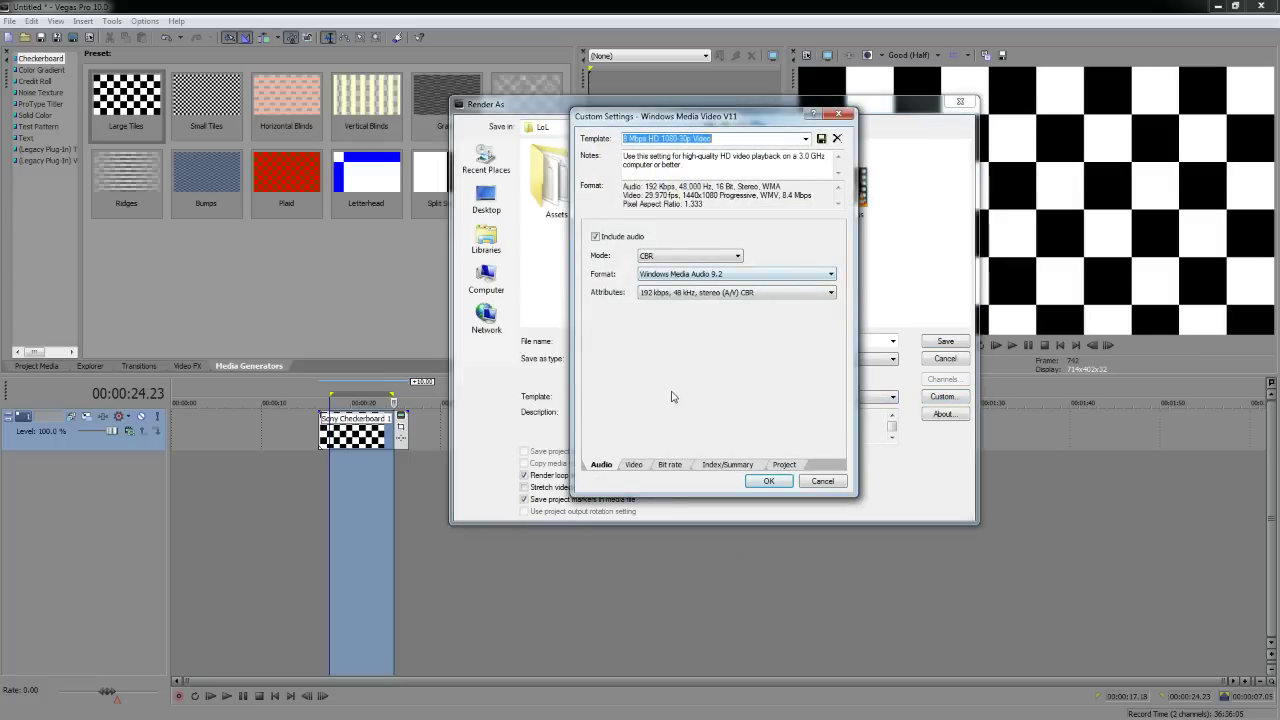
{"action": "left_click", "coordinate": [633, 466]}
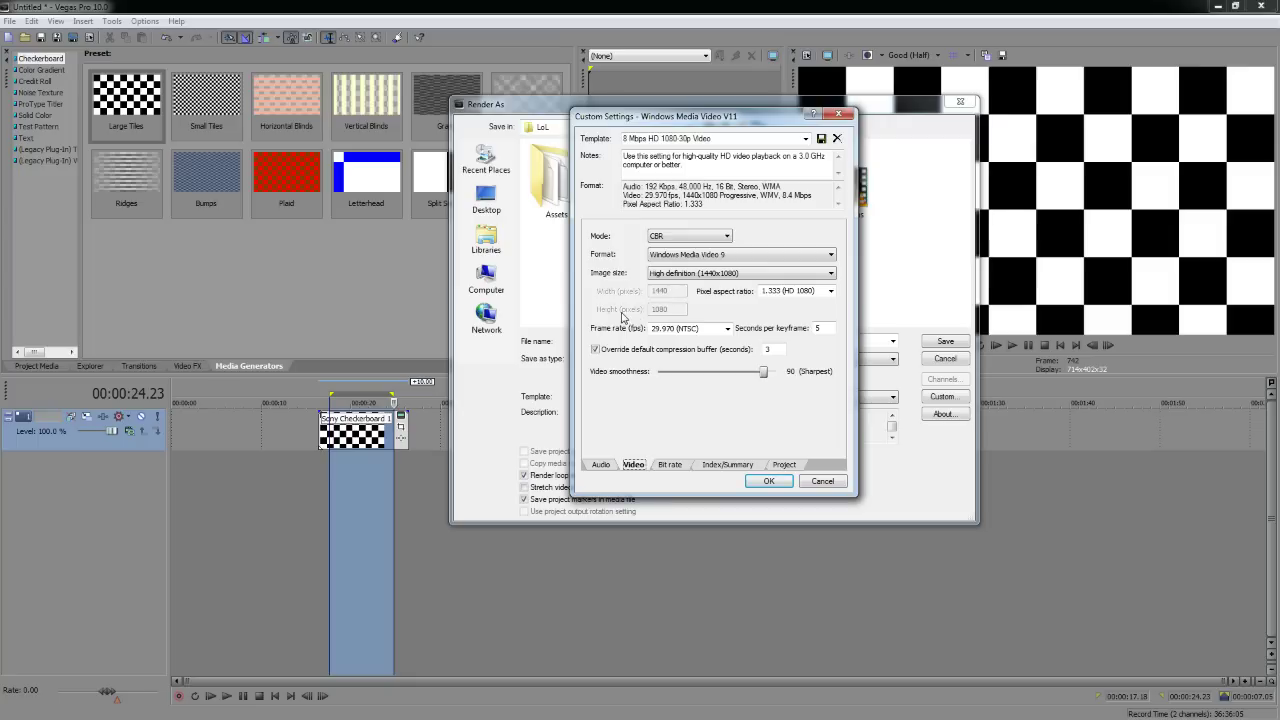
{"action": "left_click", "coordinate": [685, 279]}
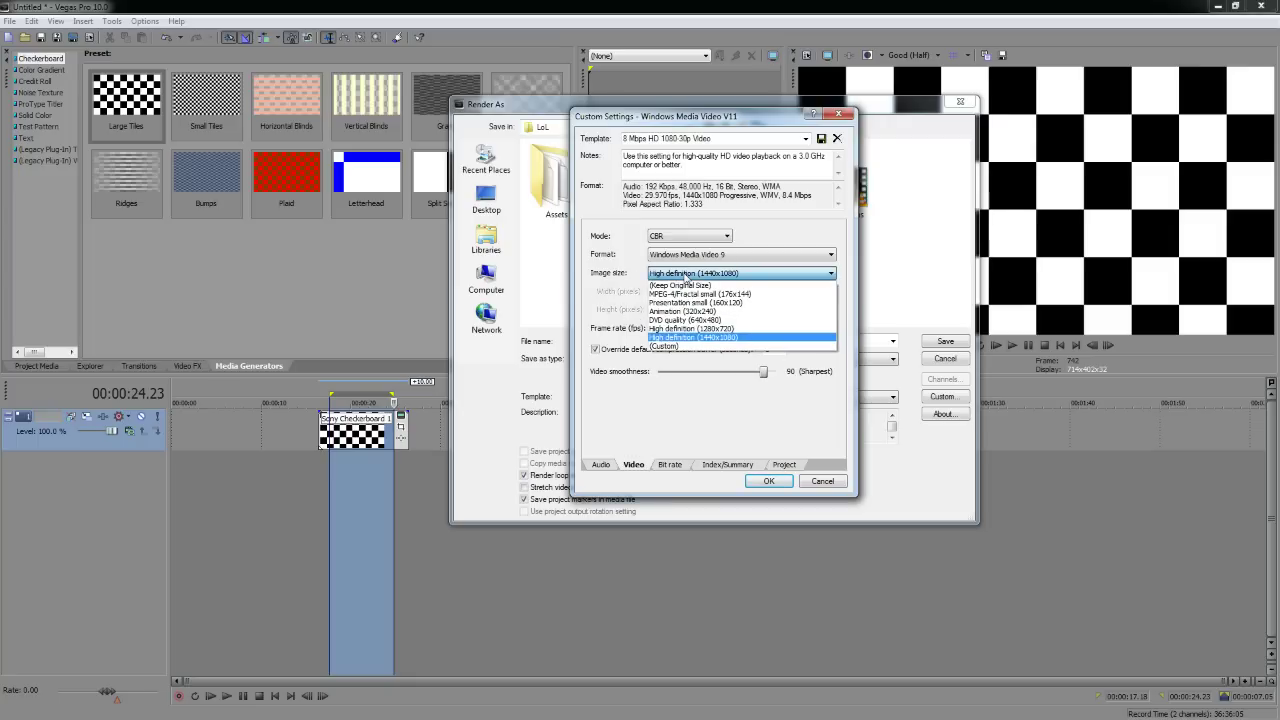
{"action": "left_click", "coordinate": [665, 346]}
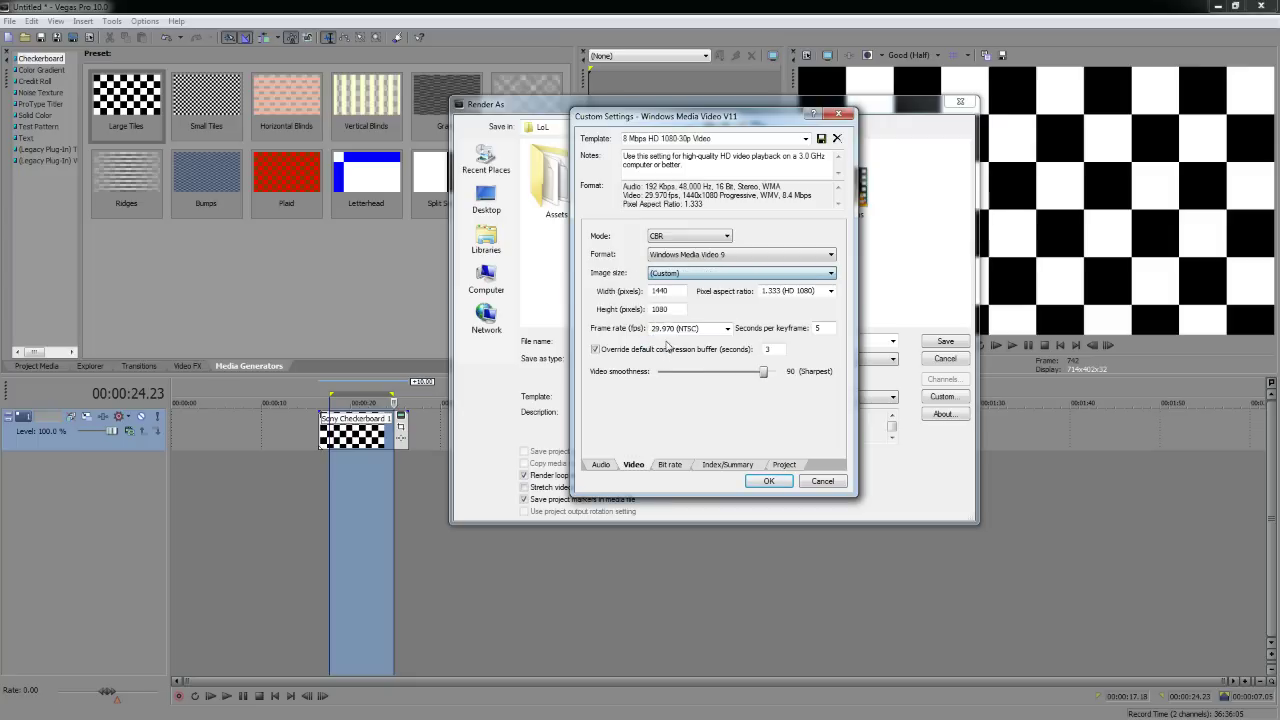
{"action": "double_click", "coordinate": [667, 291]}
{"action": "type", "text": "192"}
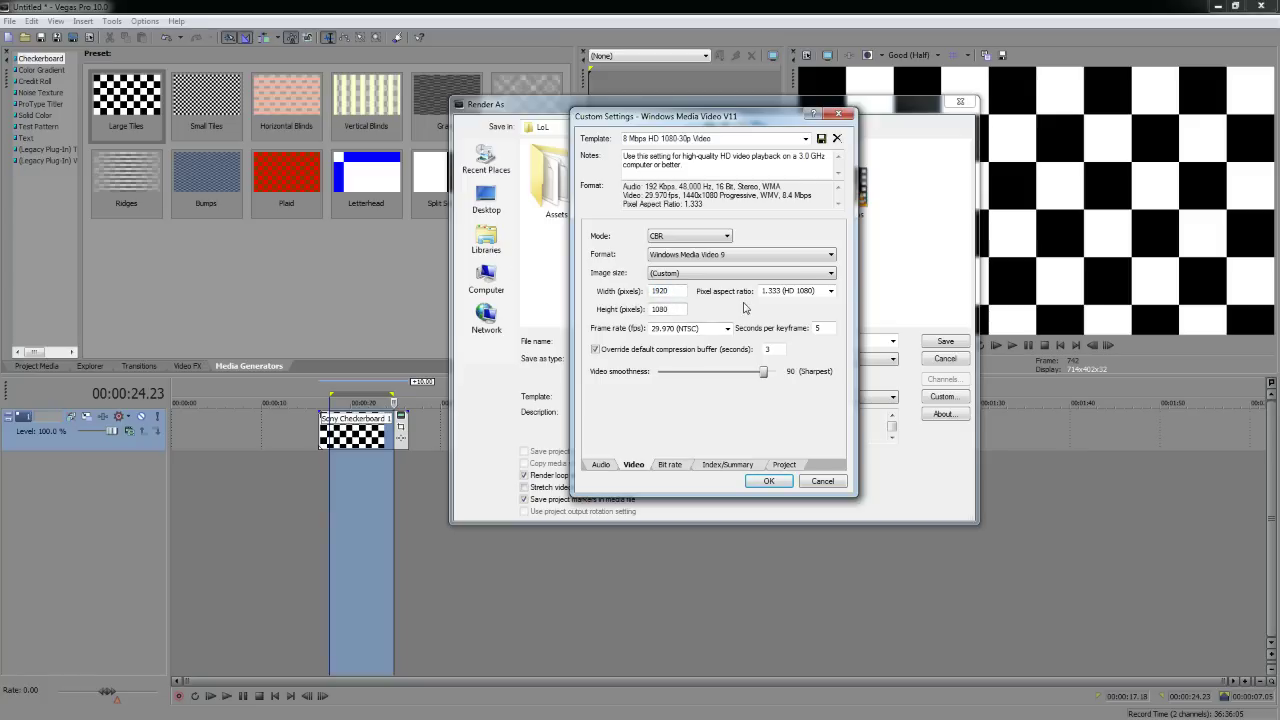
{"action": "left_click", "coordinate": [830, 291]}
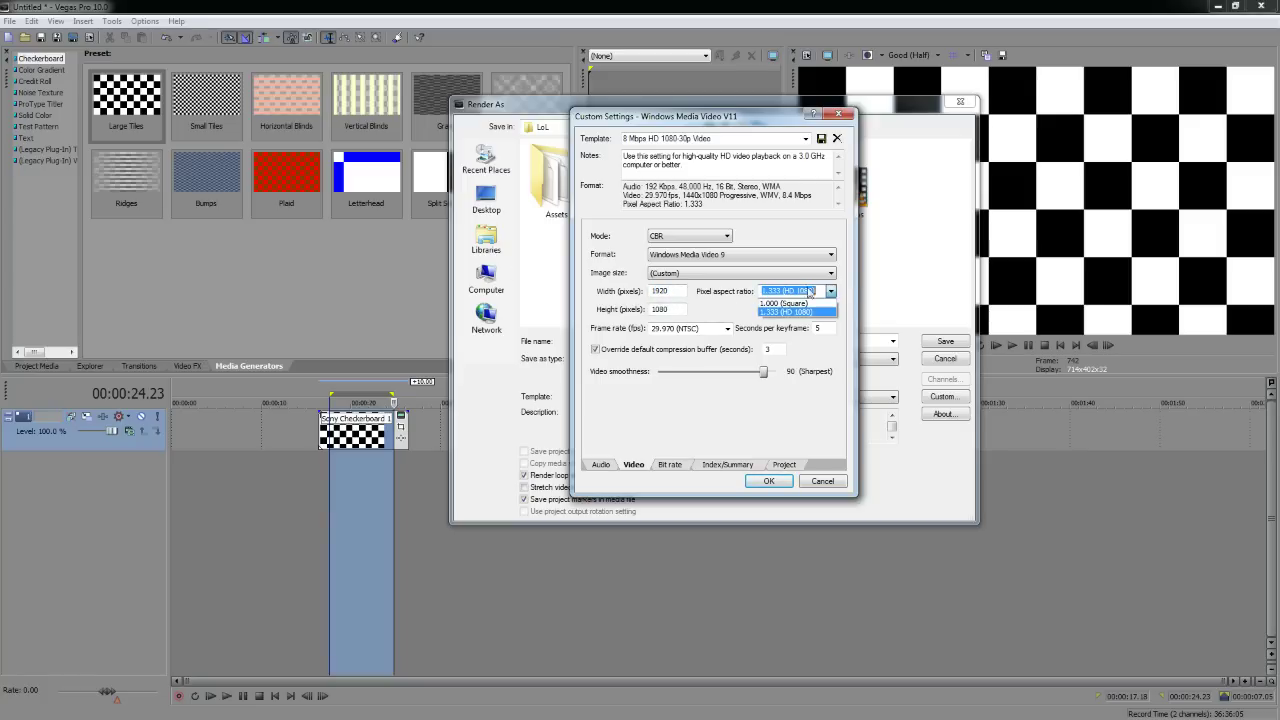
{"action": "left_click", "coordinate": [779, 303]}
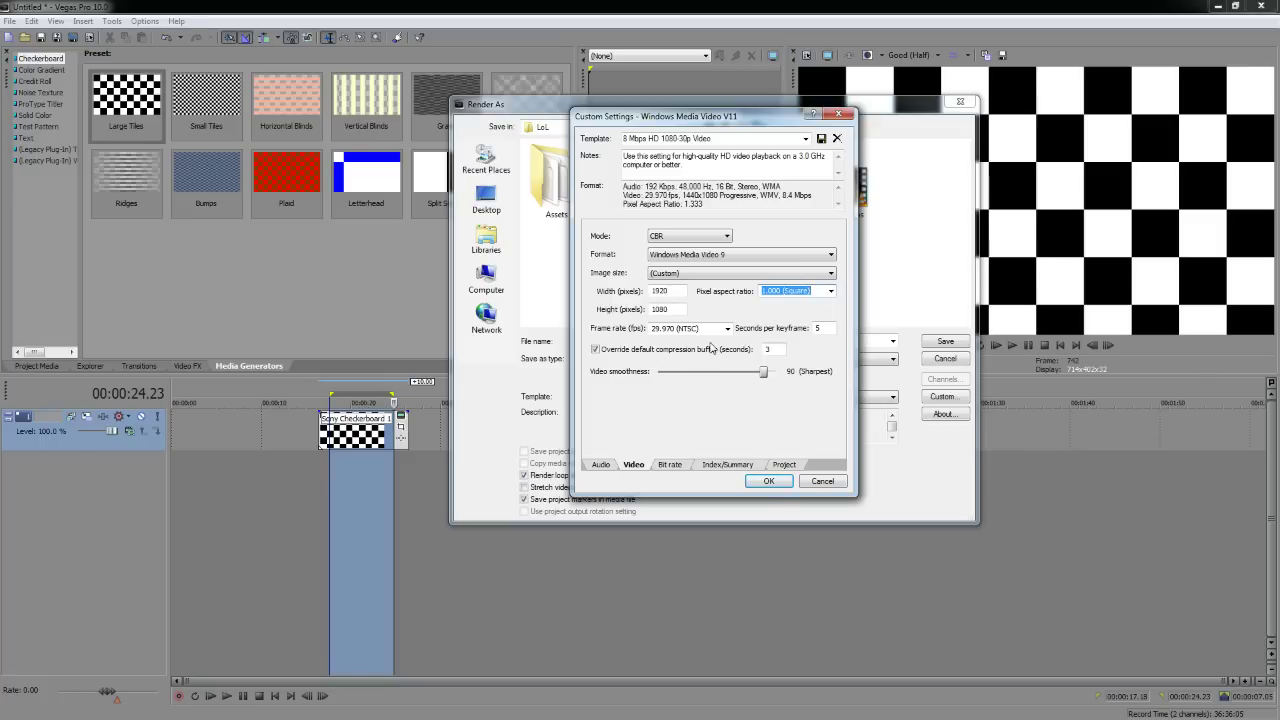
Step: Review the Bit rate, Index and Audio tabs, enter template name '1080 YOUTUBE', then cancel
{"action": "left_click", "coordinate": [668, 465]}
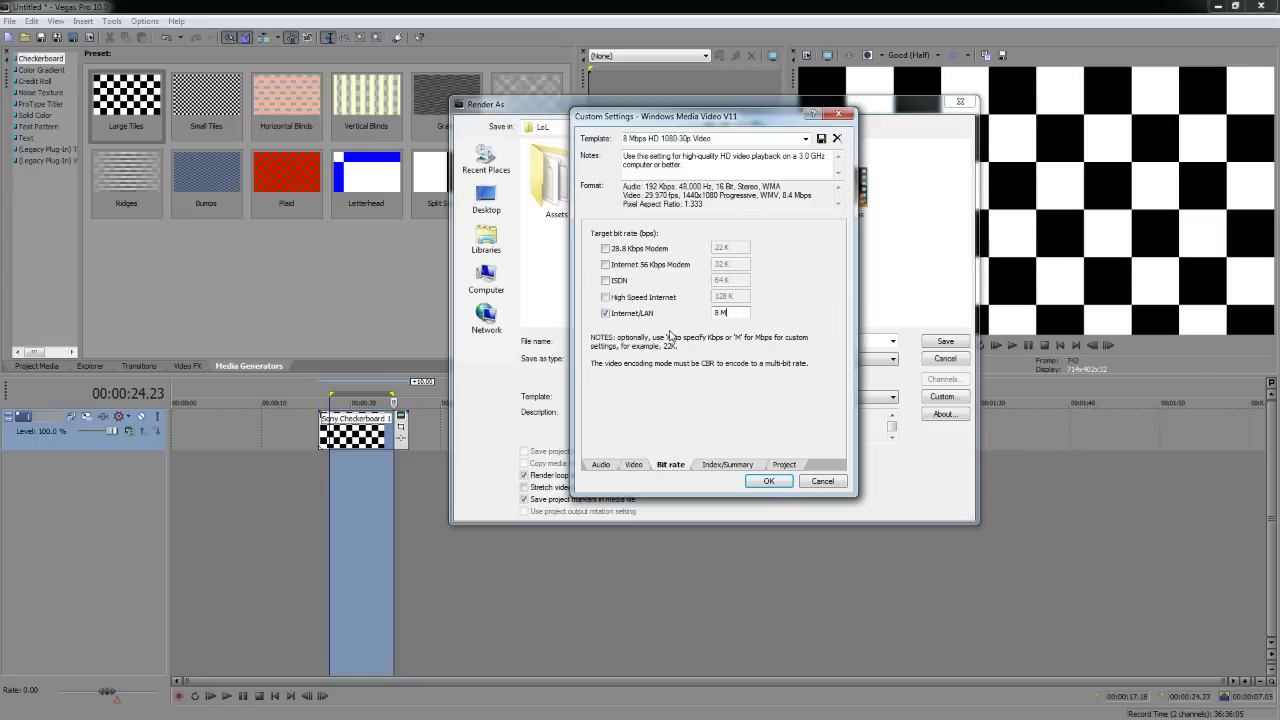
{"action": "left_click", "coordinate": [727, 465]}
{"action": "left_click", "coordinate": [601, 465]}
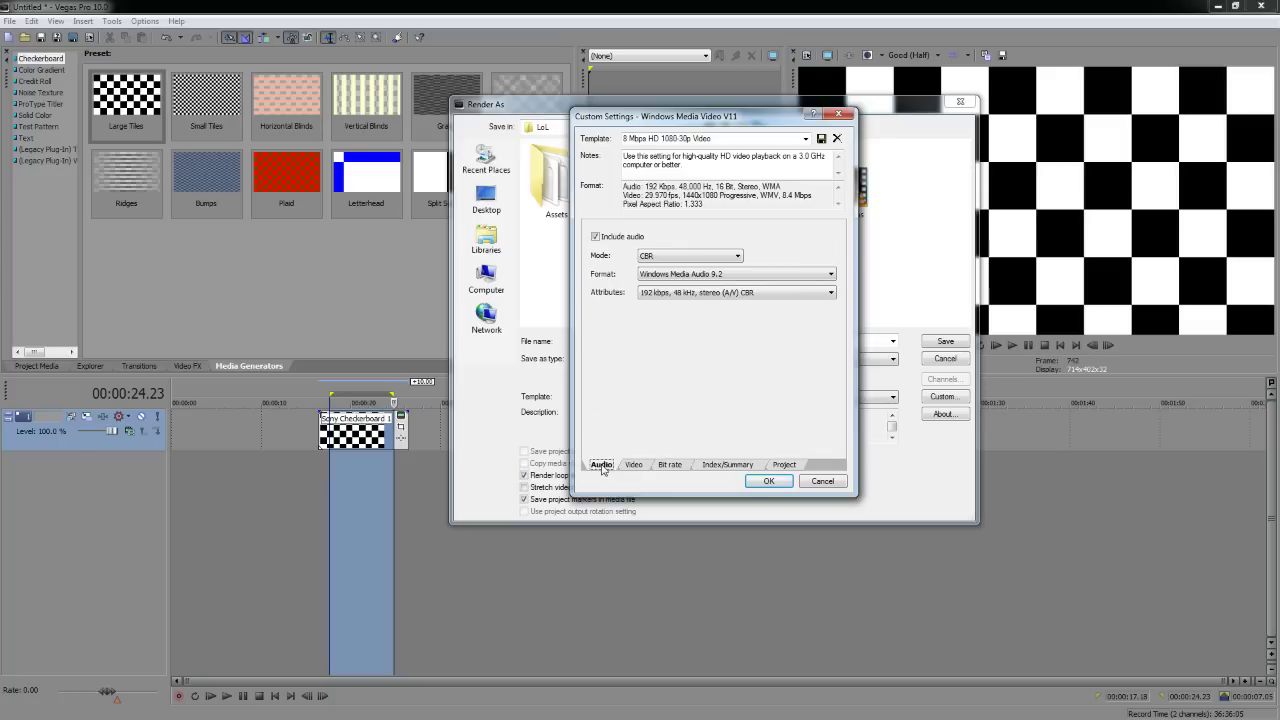
{"action": "left_click_drag", "start_coordinate": [720, 138], "coordinate": [448, 130]}
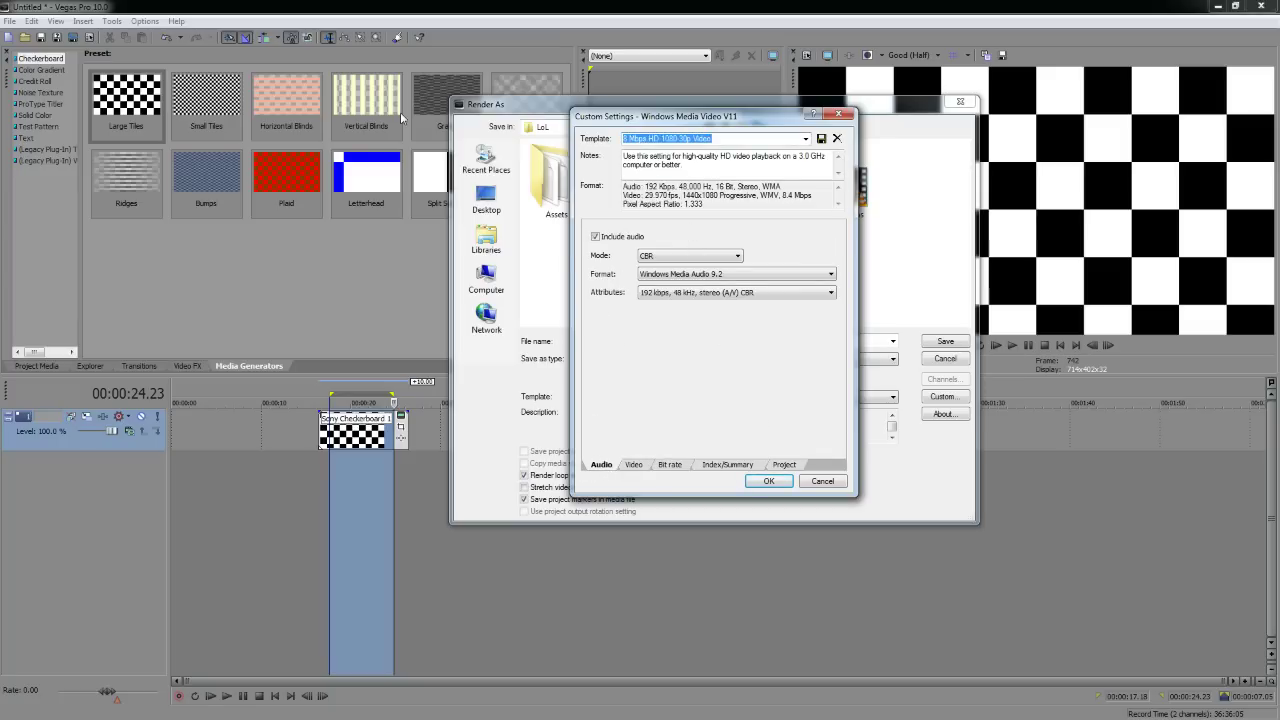
{"action": "type", "text": "1080 YOUTUBE"}
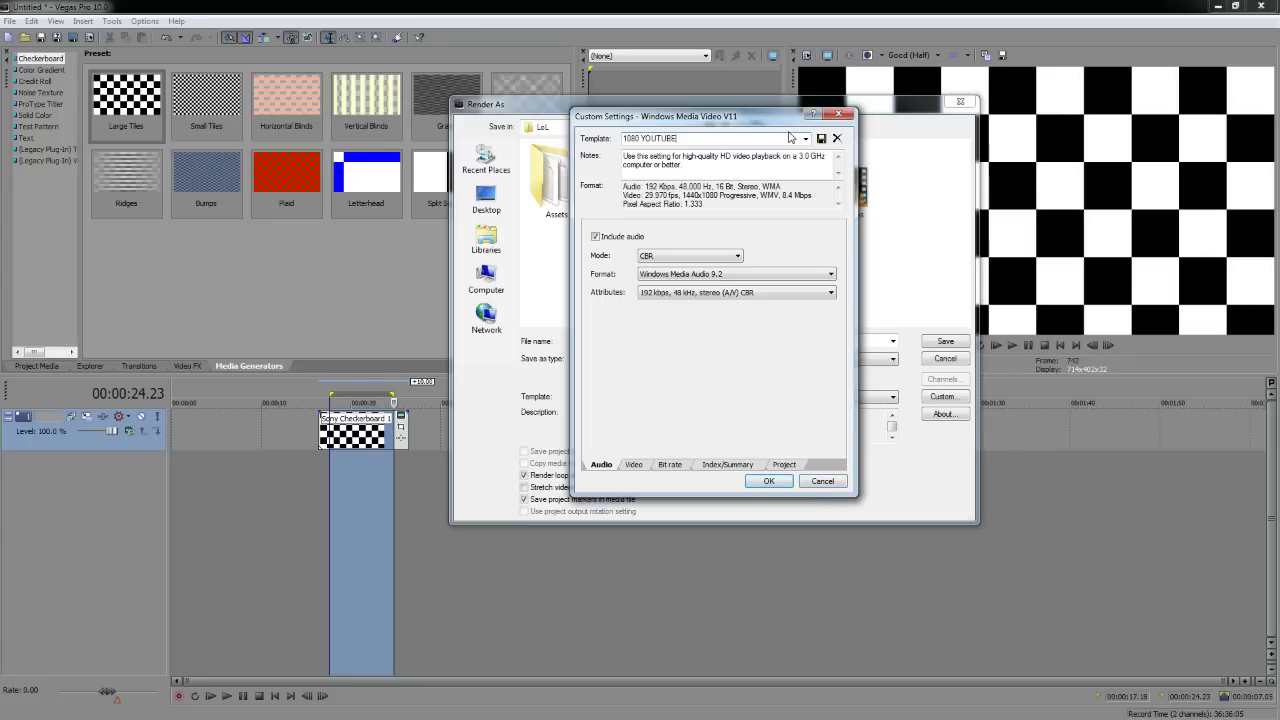
{"action": "left_click", "coordinate": [822, 481]}
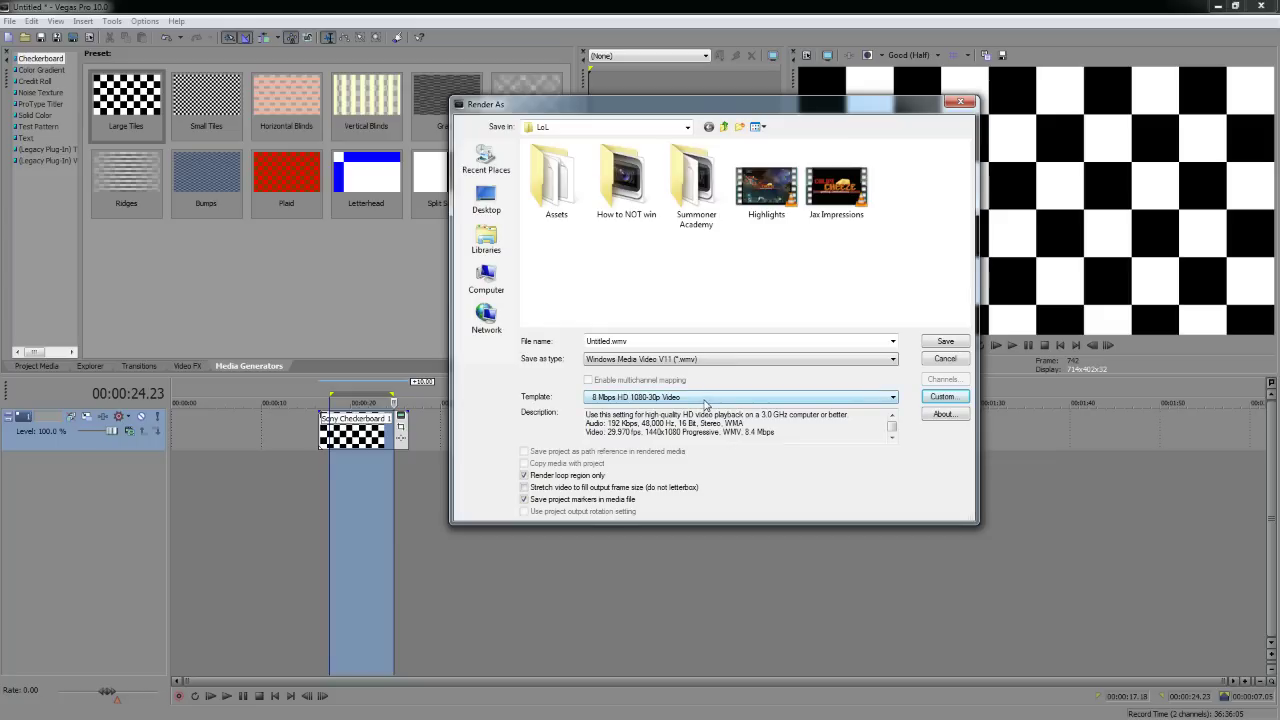
Step: Review every custom settings tab of the 6 Mbps HD 720-30p Video template, then cancel both dialogs
{"action": "left_click", "coordinate": [705, 400]}
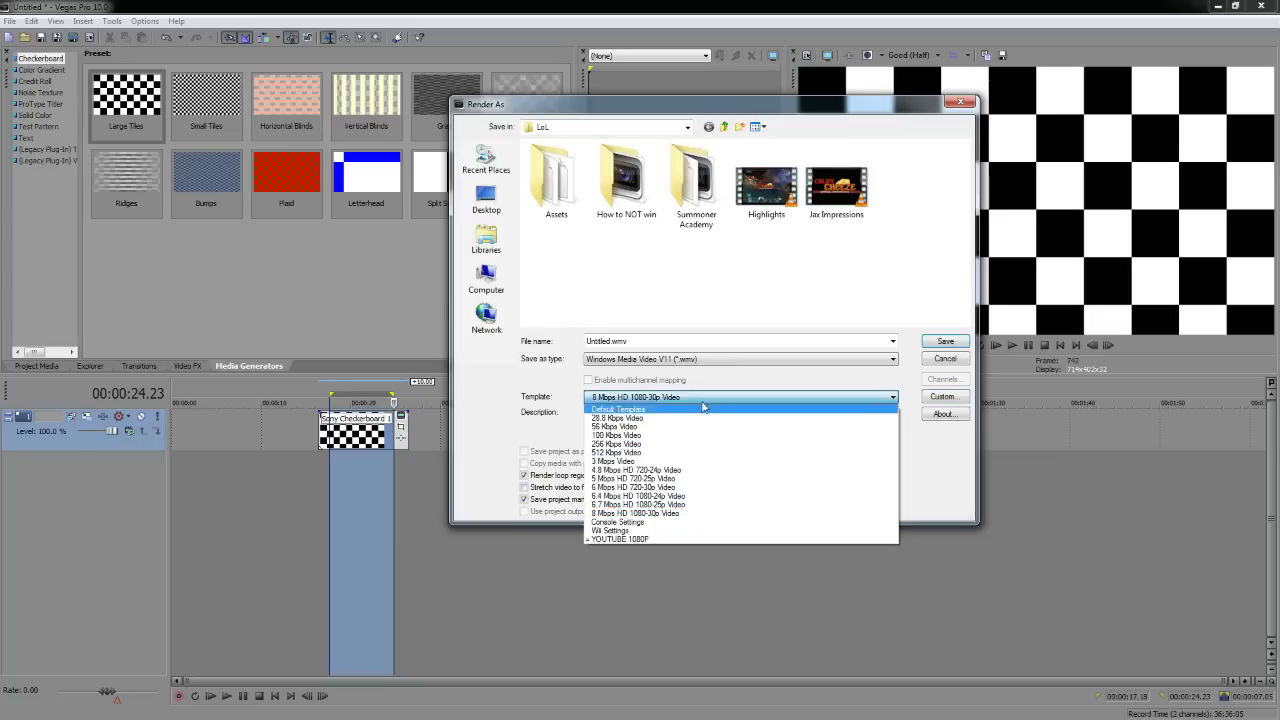
{"action": "left_click", "coordinate": [650, 487]}
{"action": "left_click", "coordinate": [943, 396]}
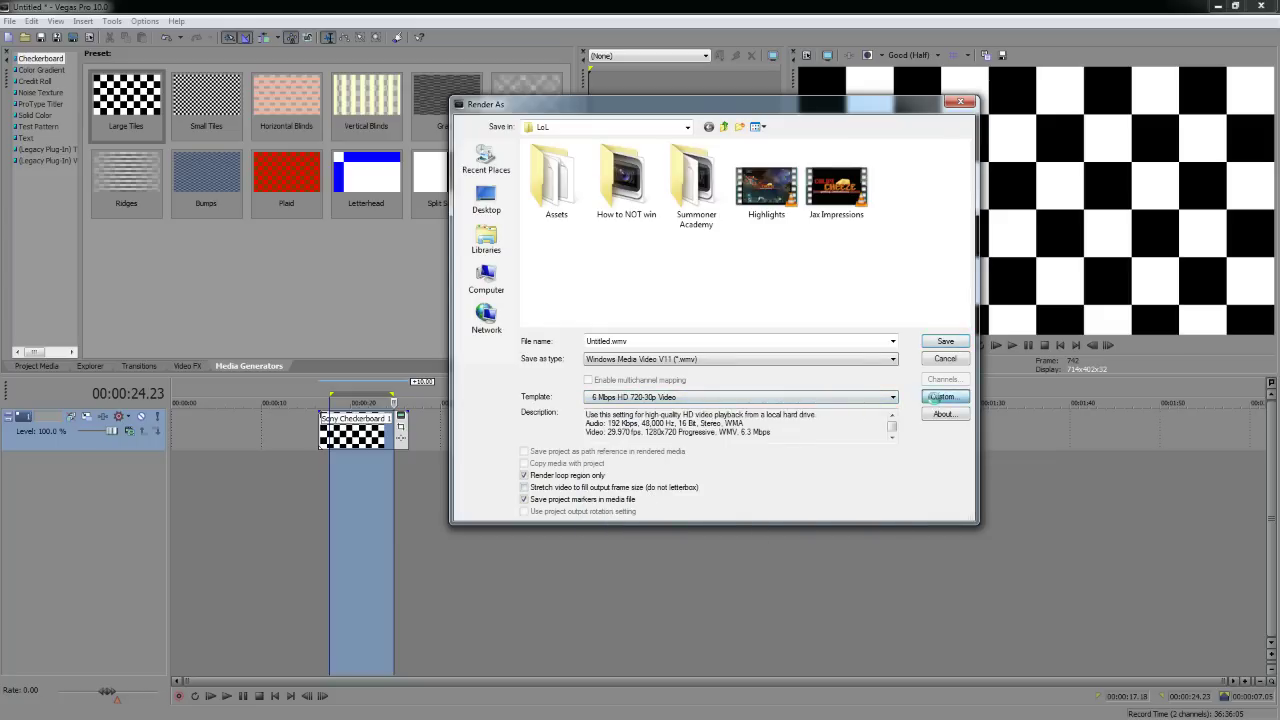
{"action": "left_click", "coordinate": [637, 466]}
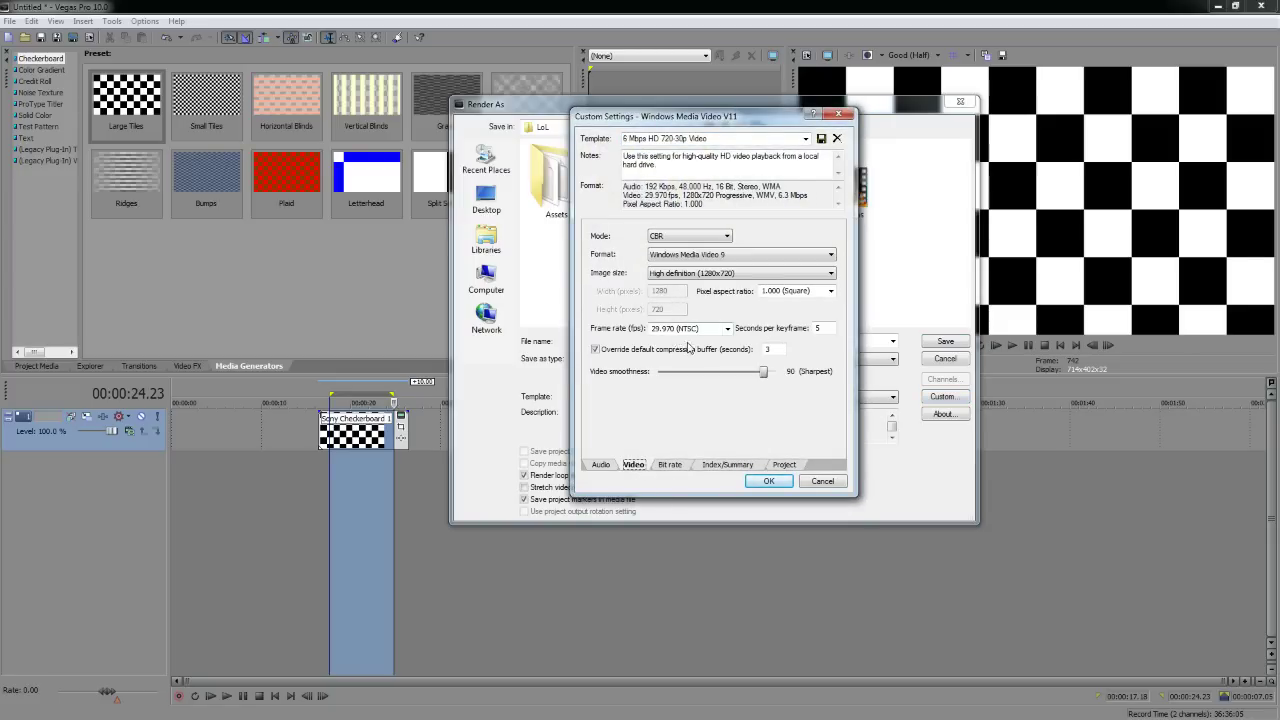
{"action": "left_click", "coordinate": [669, 465]}
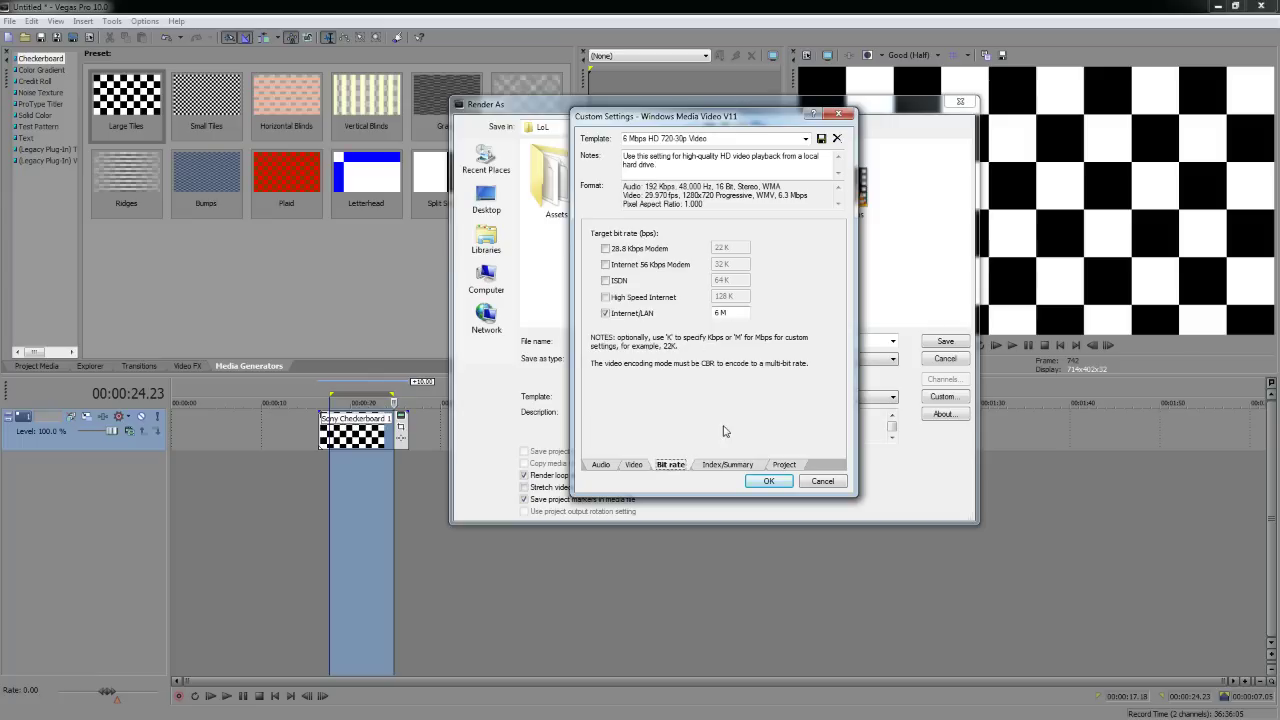
{"action": "left_click", "coordinate": [732, 466]}
{"action": "left_click", "coordinate": [795, 466]}
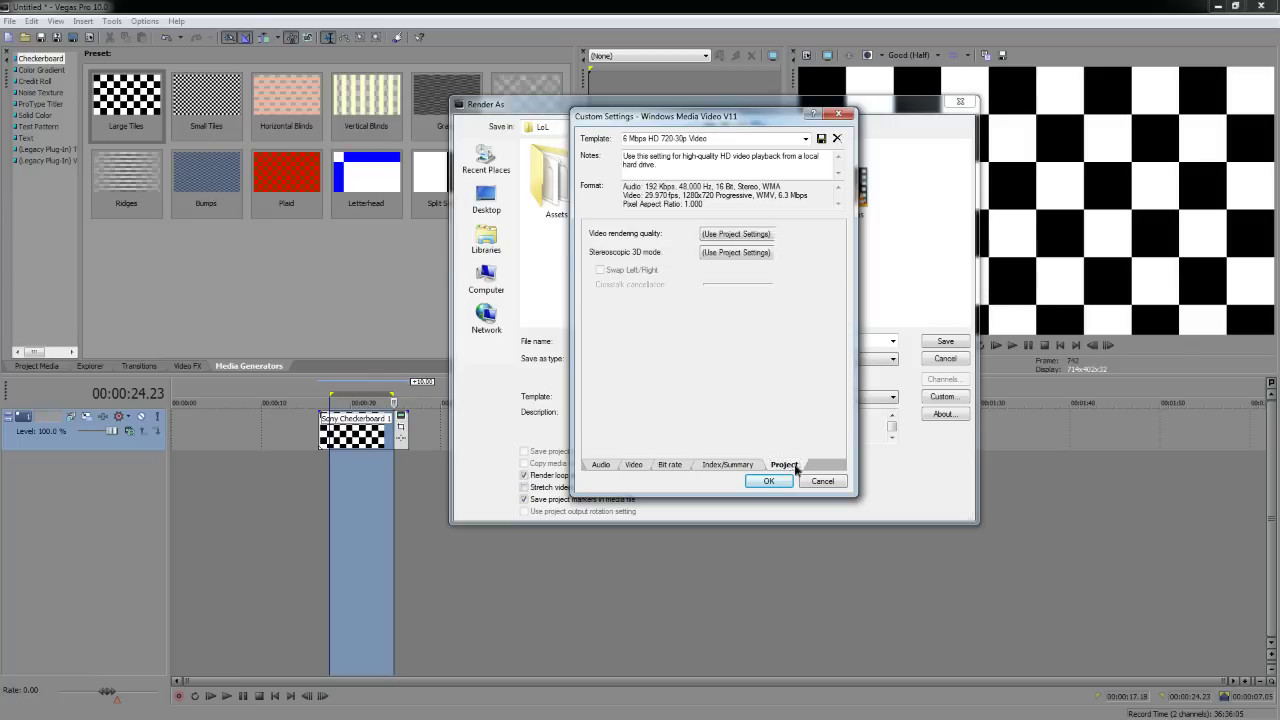
{"action": "left_click", "coordinate": [606, 466]}
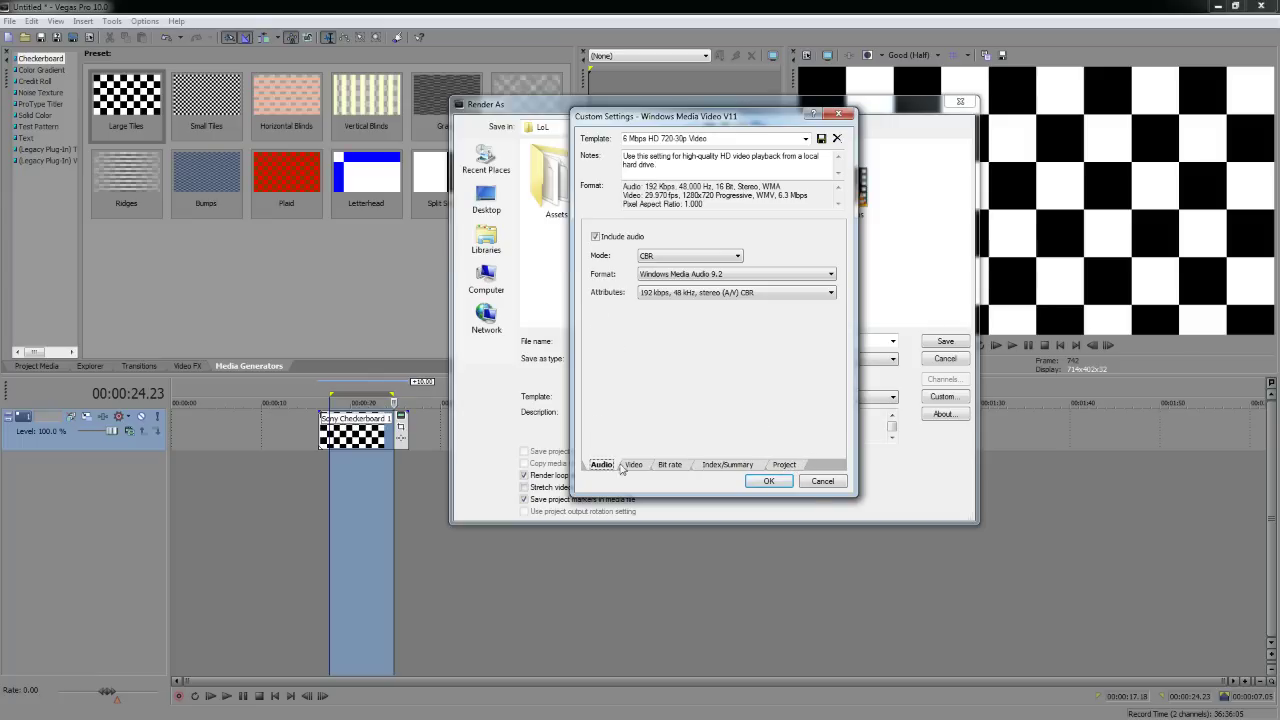
{"action": "left_click", "coordinate": [822, 482]}
{"action": "left_click", "coordinate": [944, 360]}
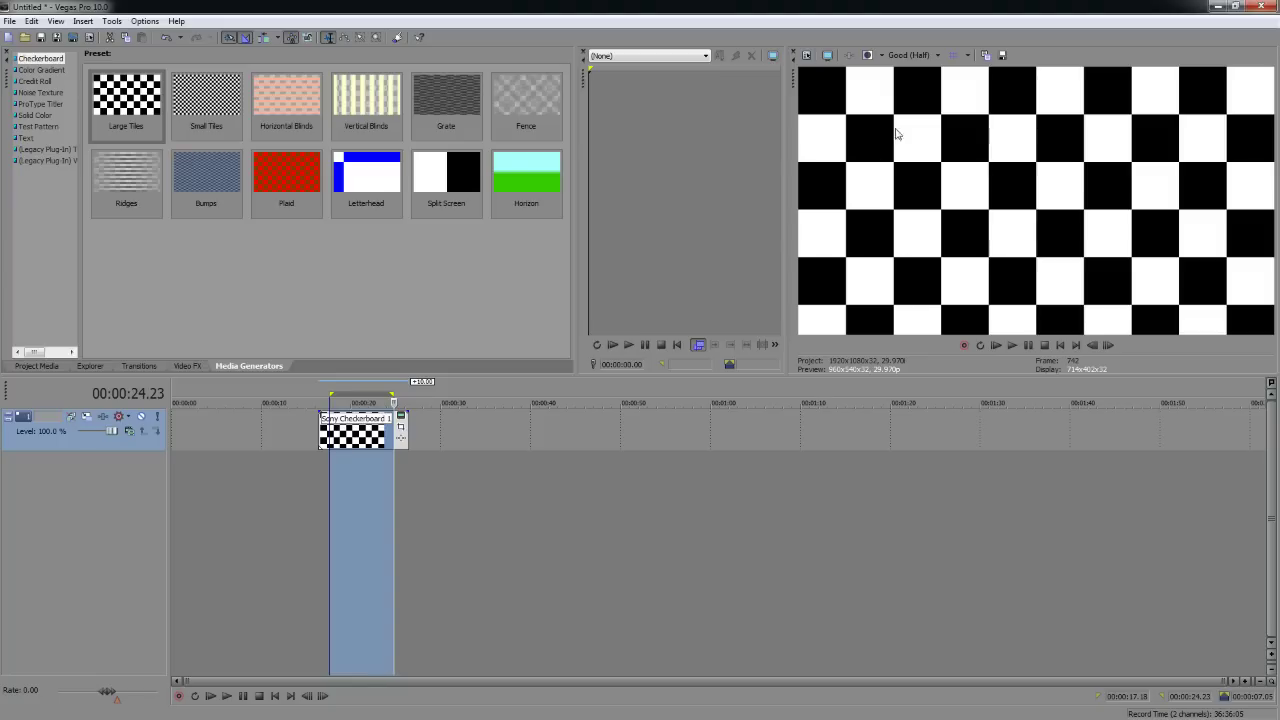
{"action": "left_click", "coordinate": [807, 57]}
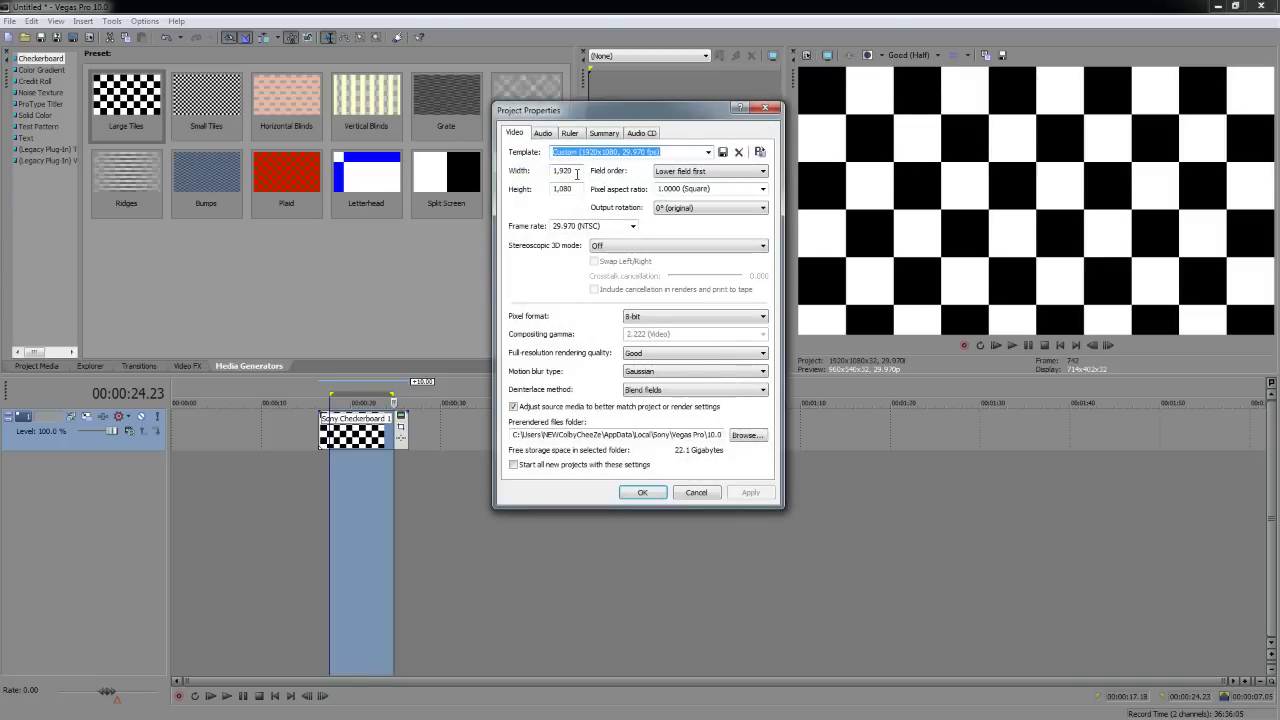
{"action": "left_click", "coordinate": [574, 172]}
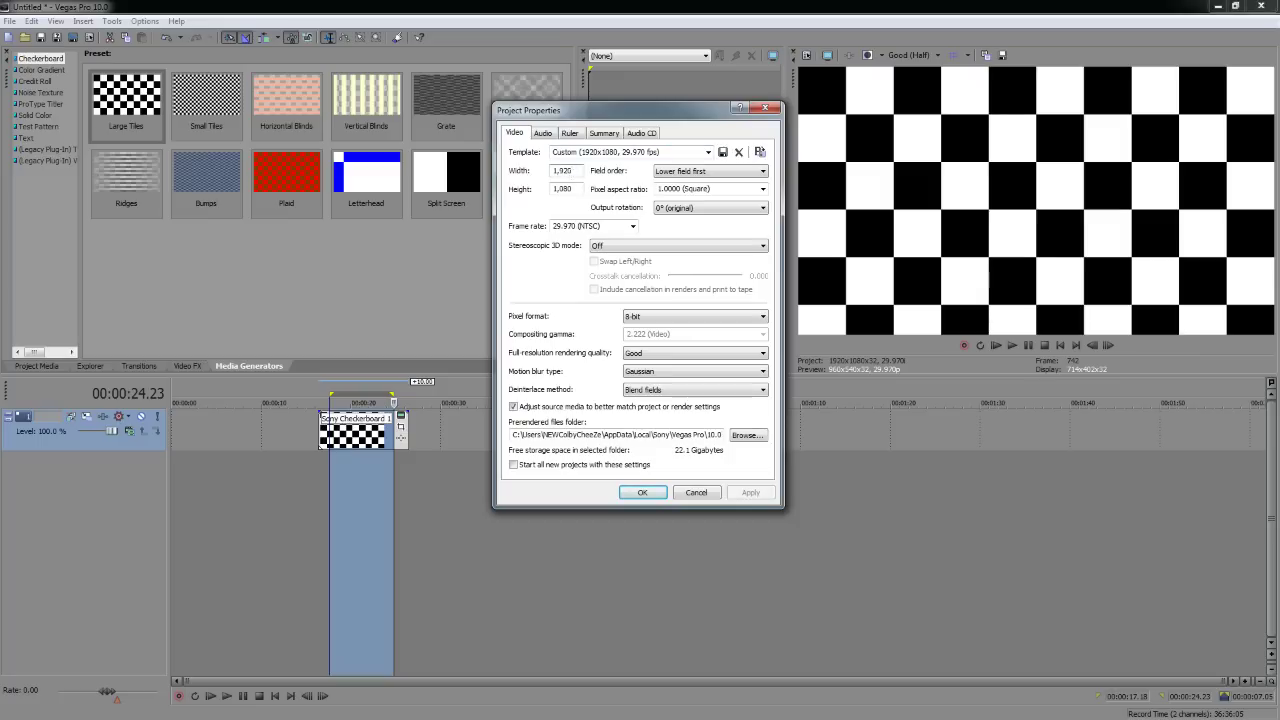
{"action": "left_click", "coordinate": [575, 188]}
{"action": "left_click", "coordinate": [569, 188]}
{"action": "left_click_drag", "start_coordinate": [634, 112], "coordinate": [609, 120]}
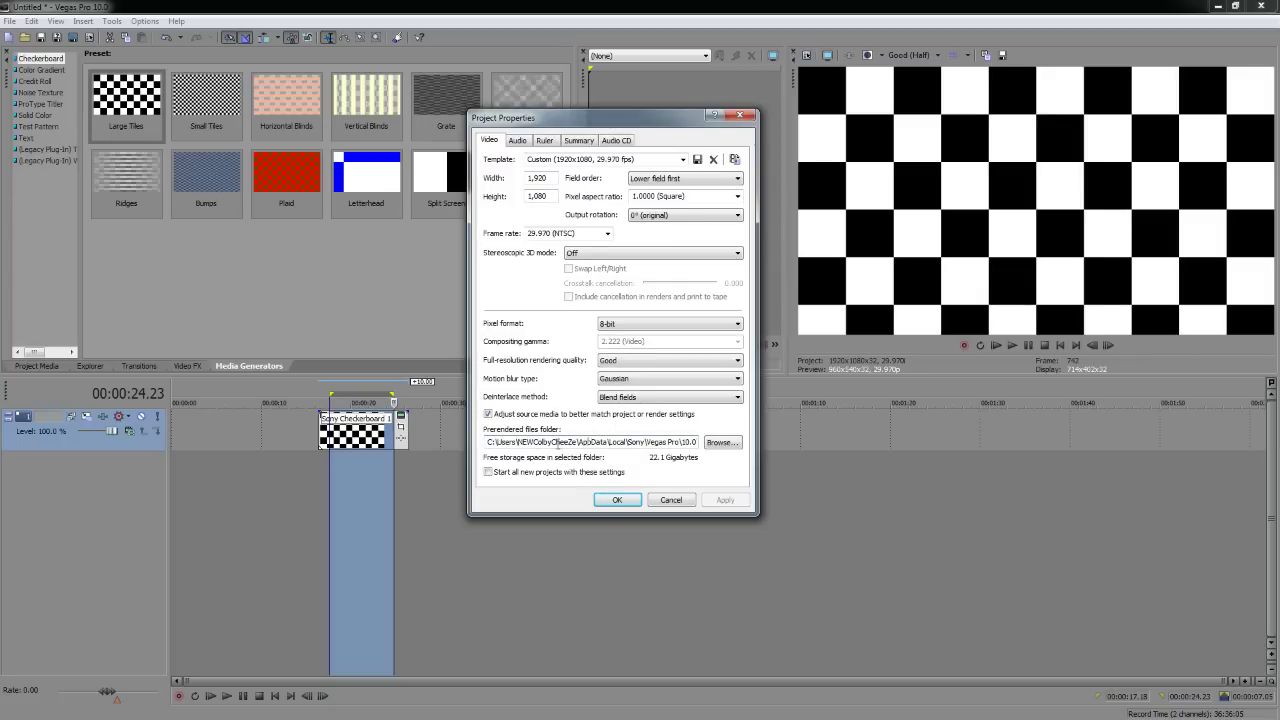
{"action": "left_click", "coordinate": [522, 140]}
{"action": "left_click", "coordinate": [546, 140]}
{"action": "left_click", "coordinate": [608, 140]}
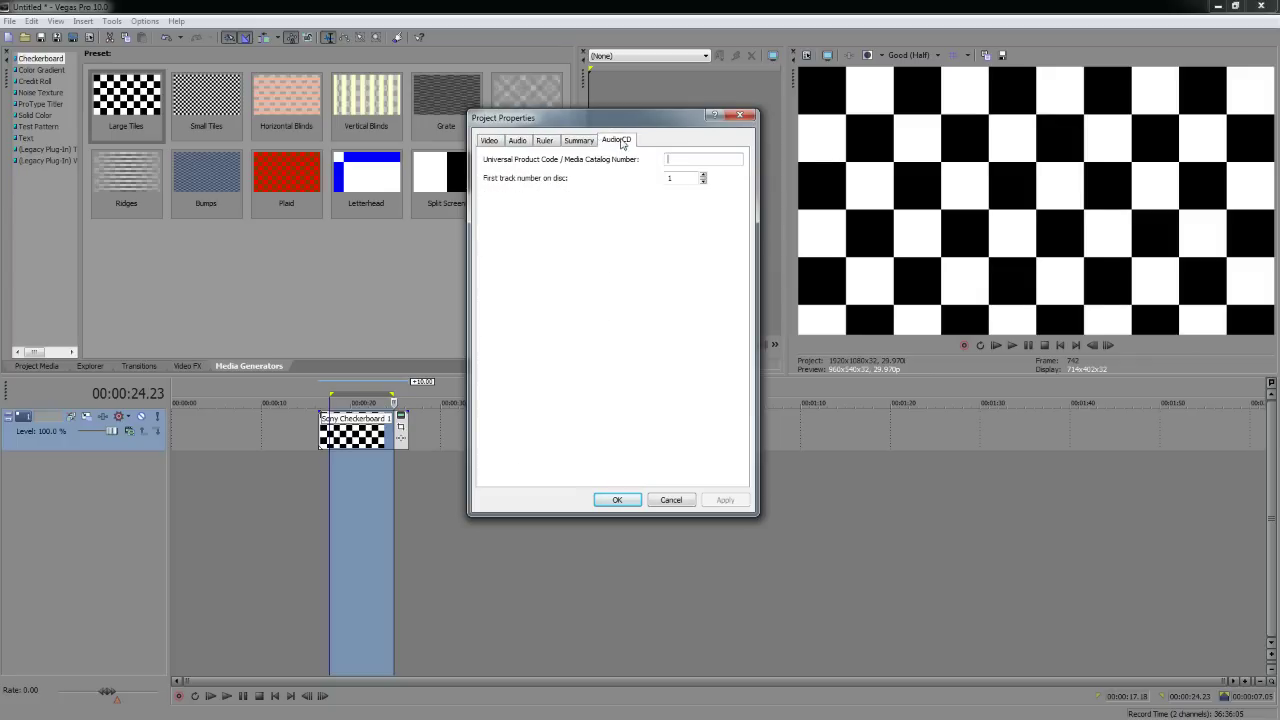
{"action": "left_click", "coordinate": [579, 140]}
{"action": "left_click", "coordinate": [495, 141]}
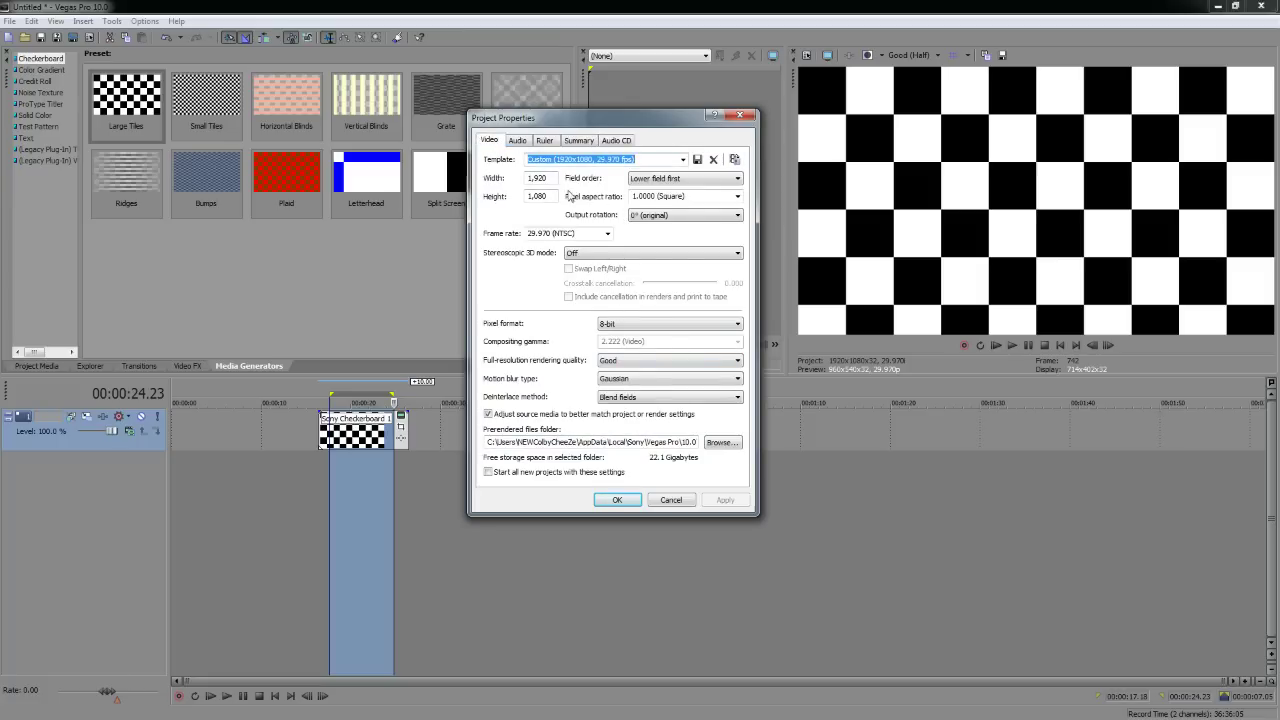
{"action": "left_click", "coordinate": [669, 502]}
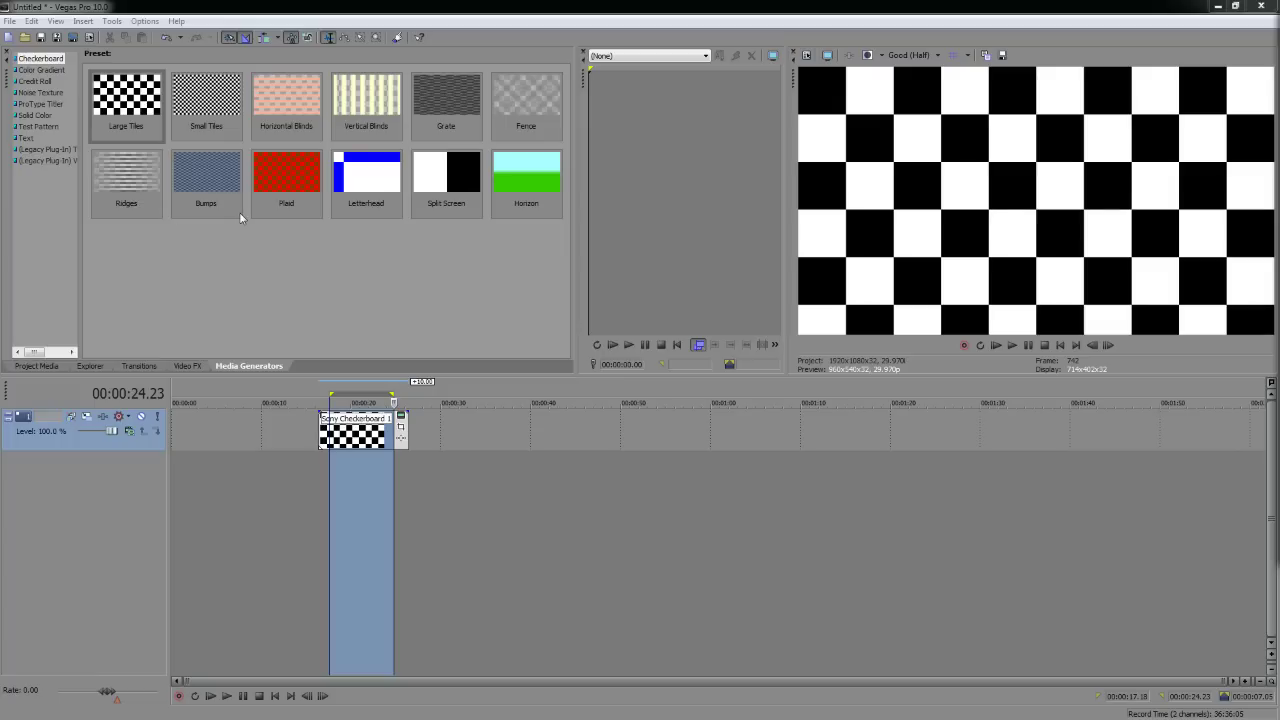
Step: Clear the loop region leaving the playhead at 00:00:21.02, then open XSplit's Broadcast menu
{"action": "left_click", "coordinate": [360, 505]}
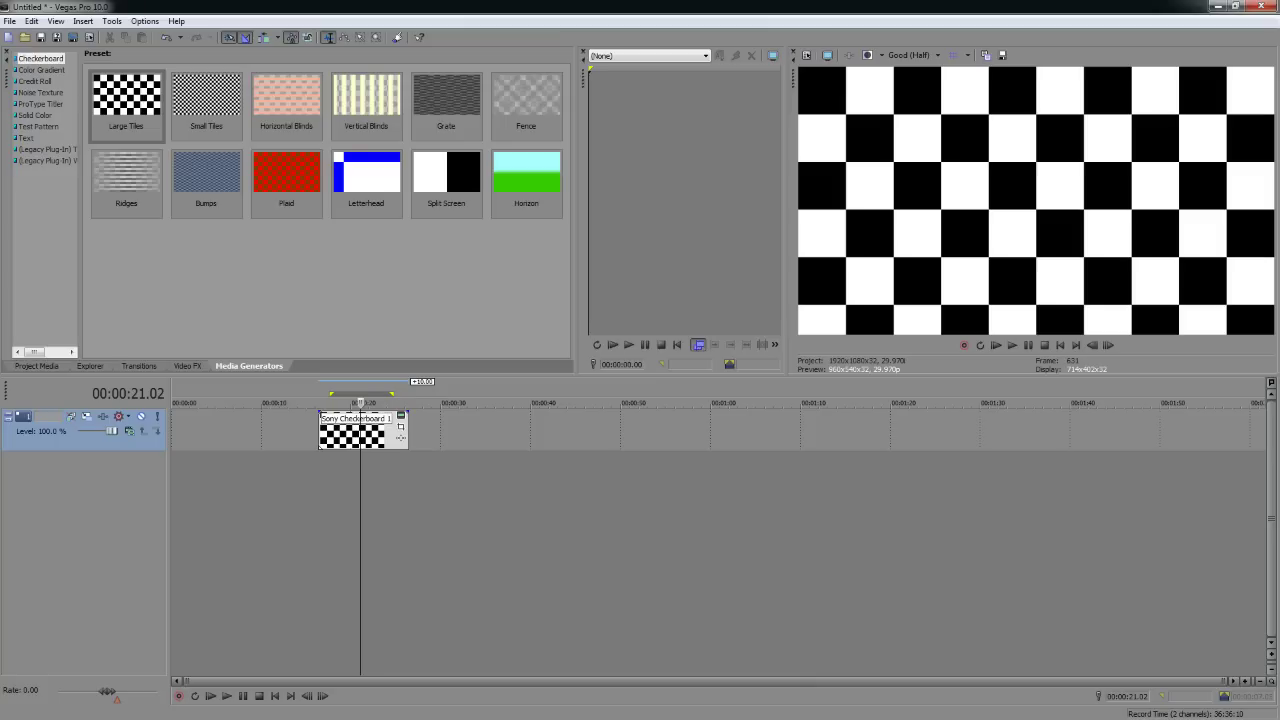
{"action": "key", "text": "alt+Tab"}
{"action": "left_click", "coordinate": [246, 76]}
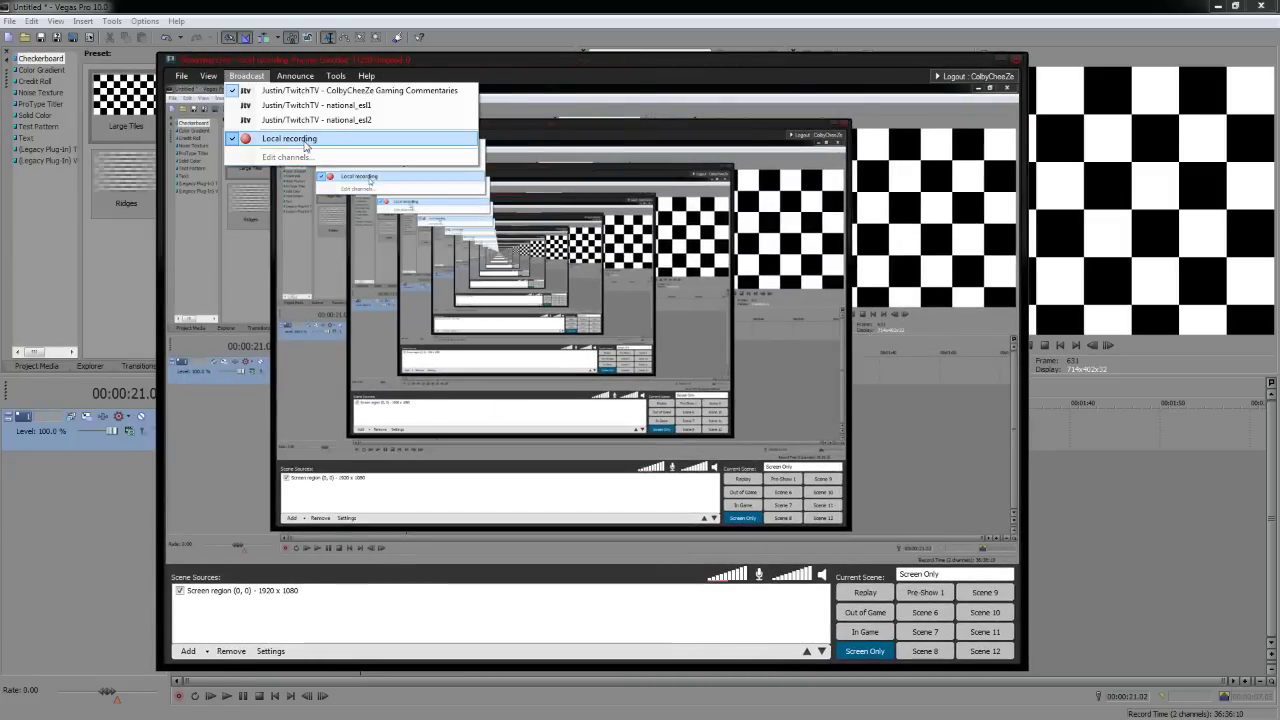
Step: Drag the XSplit Broadcaster window partly off-screen and check its broadcast options
{"action": "left_click", "coordinate": [480, 62]}
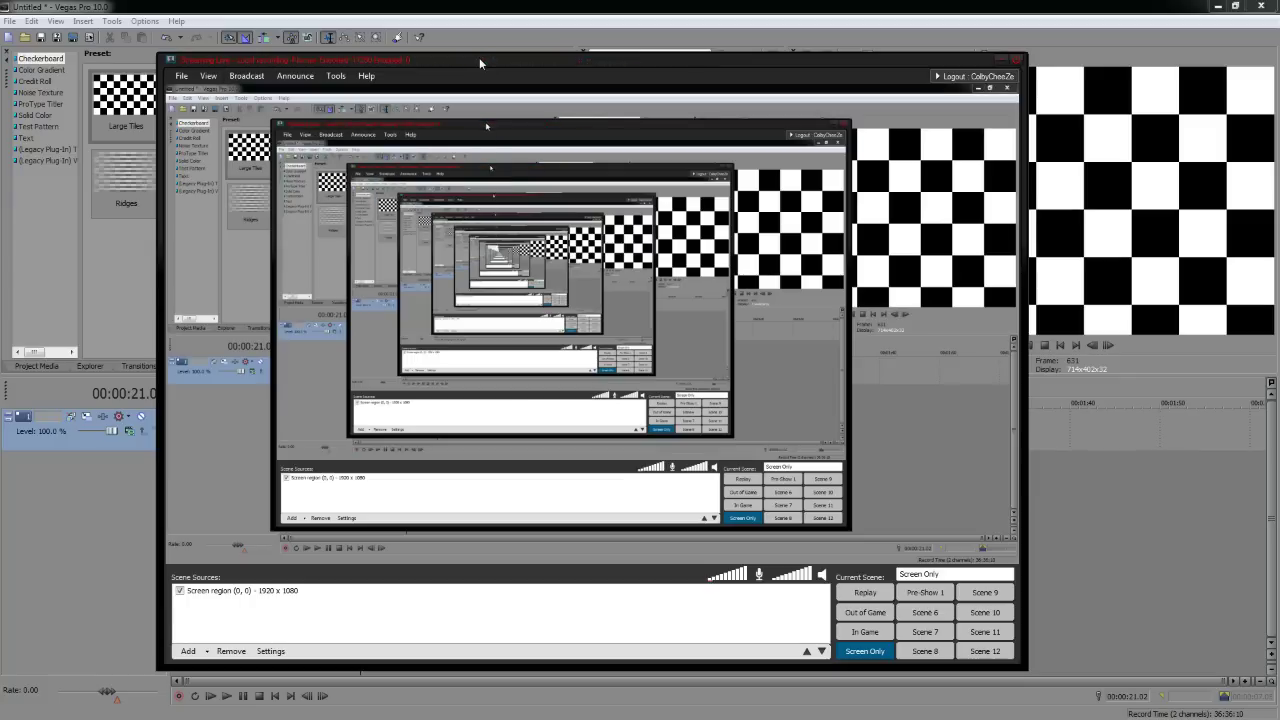
{"action": "left_click_drag", "start_coordinate": [511, 52], "coordinate": [0, 50]}
{"action": "key", "text": "alt+Tab"}
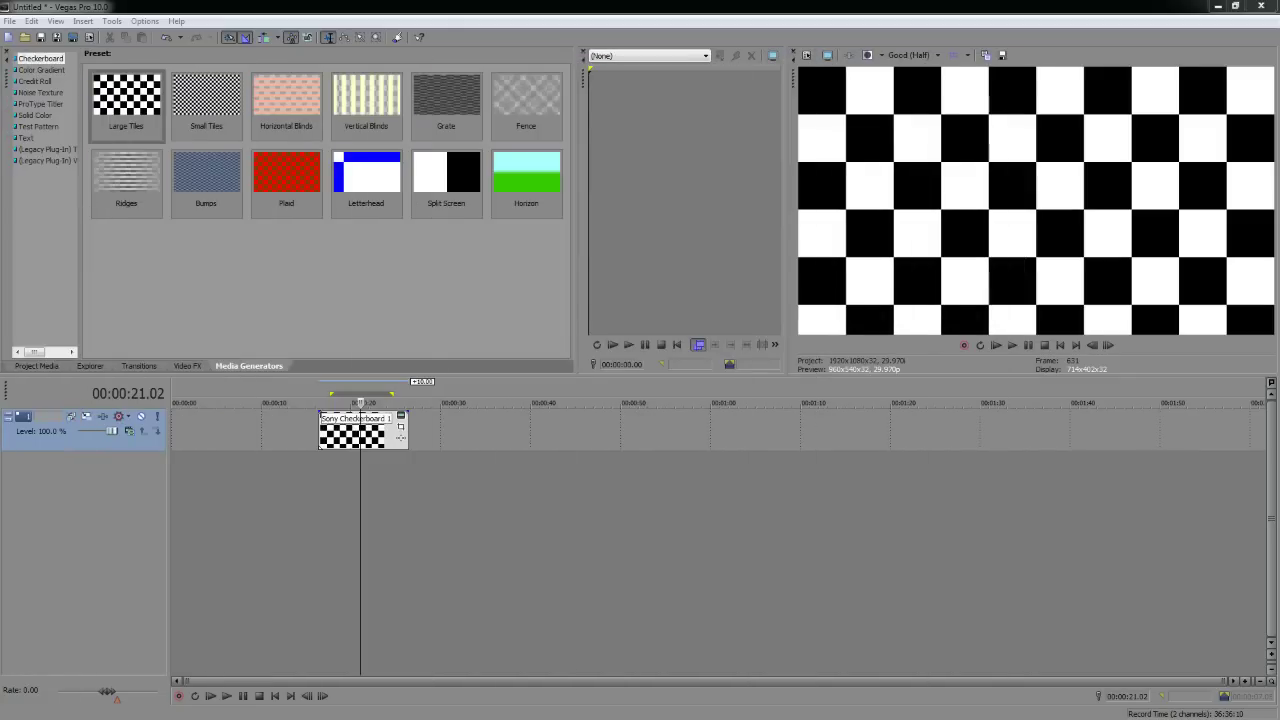
{"action": "key", "text": "alt+Tab"}
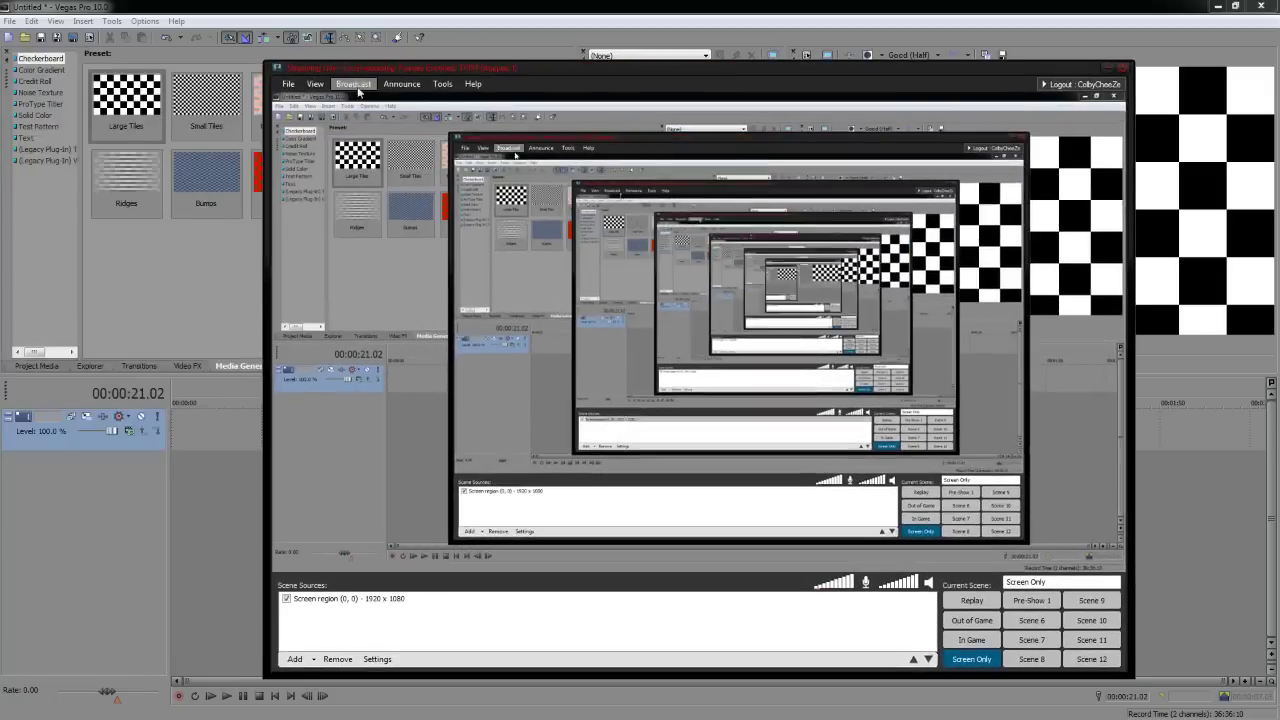
{"action": "left_click", "coordinate": [353, 84]}
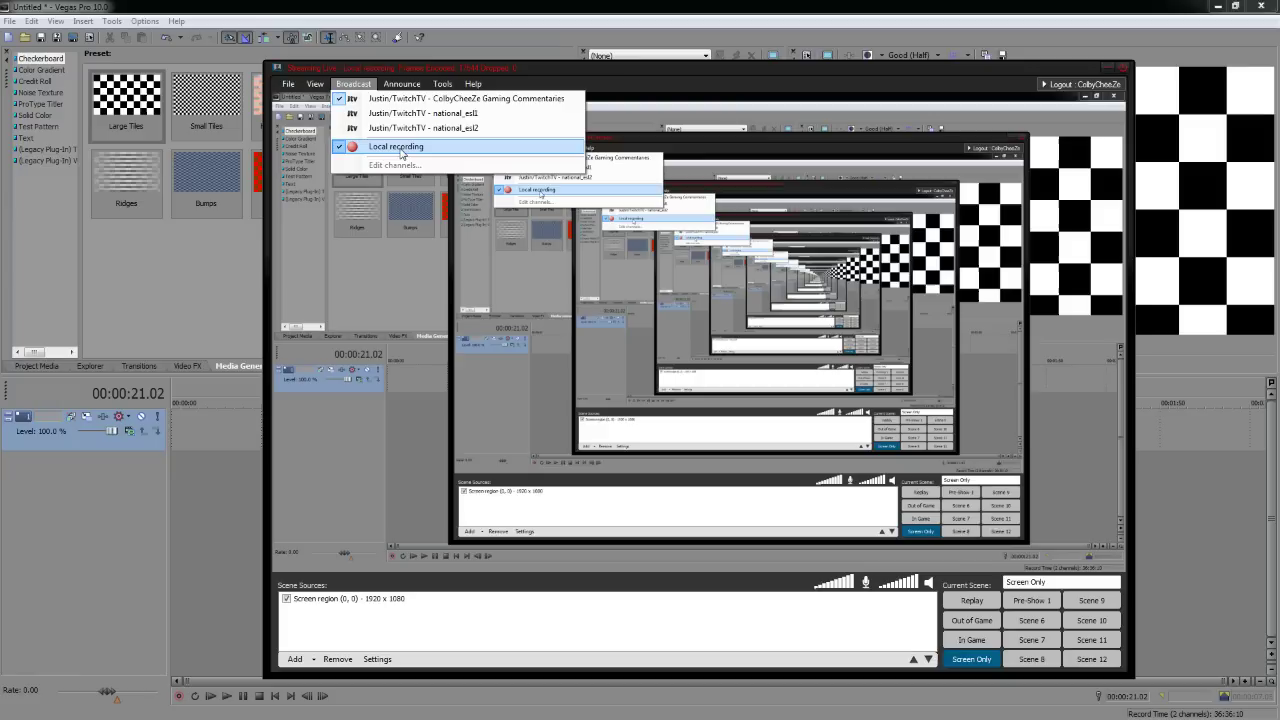
{"action": "left_click", "coordinate": [581, 61]}
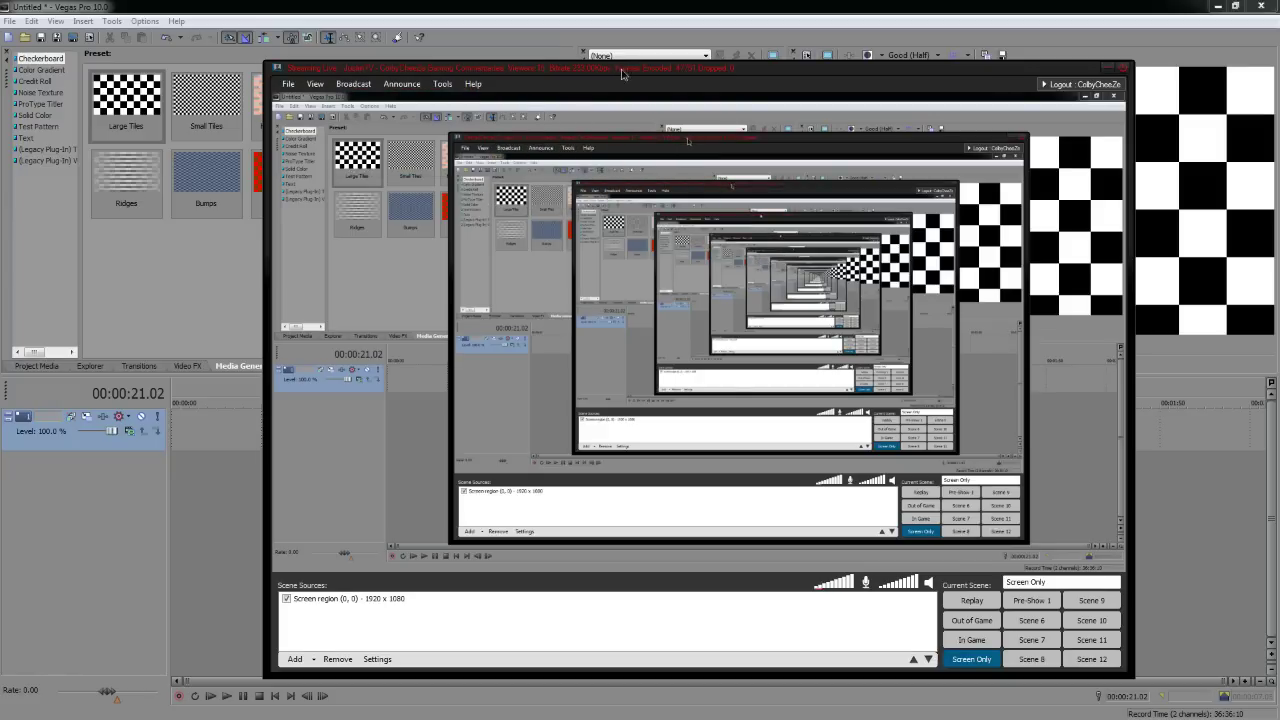
Step: Push the XSplit window far left off-screen, checking the broadcast channel list, and return to Vegas
{"action": "left_click_drag", "start_coordinate": [621, 67], "coordinate": [424, 83]}
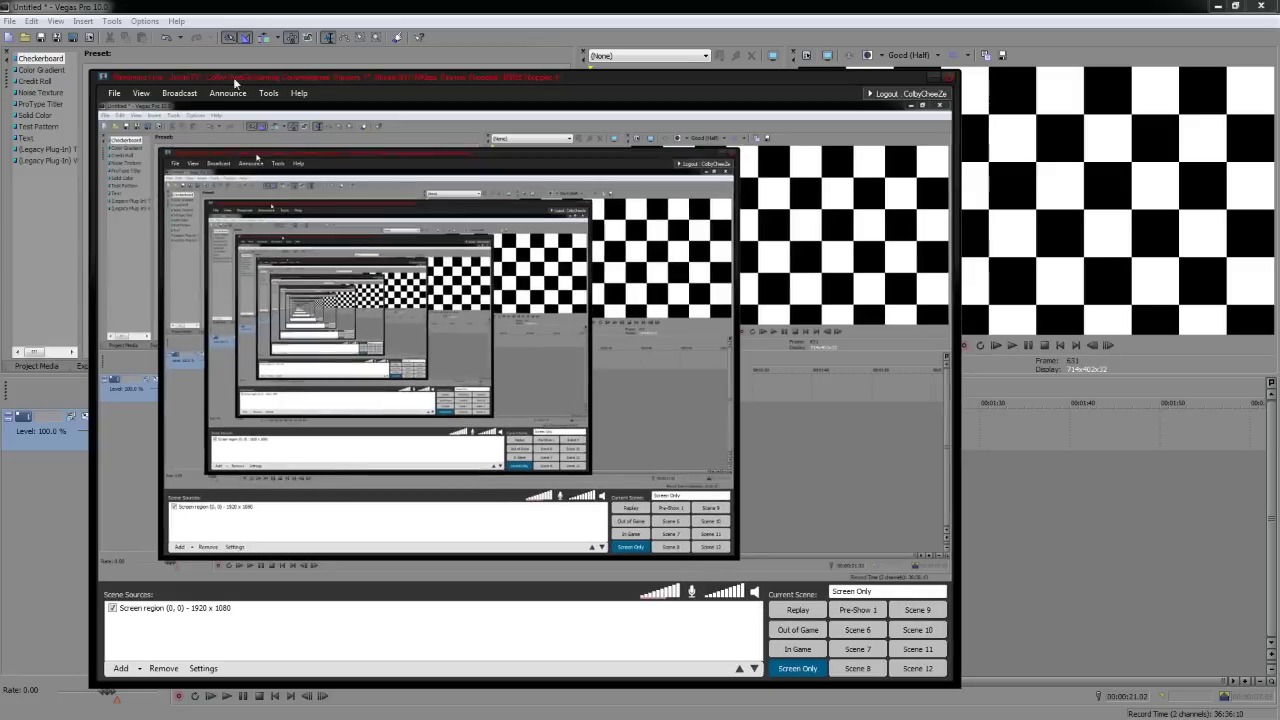
{"action": "left_click_drag", "start_coordinate": [236, 84], "coordinate": [184, 84]}
{"action": "left_click", "coordinate": [128, 94]}
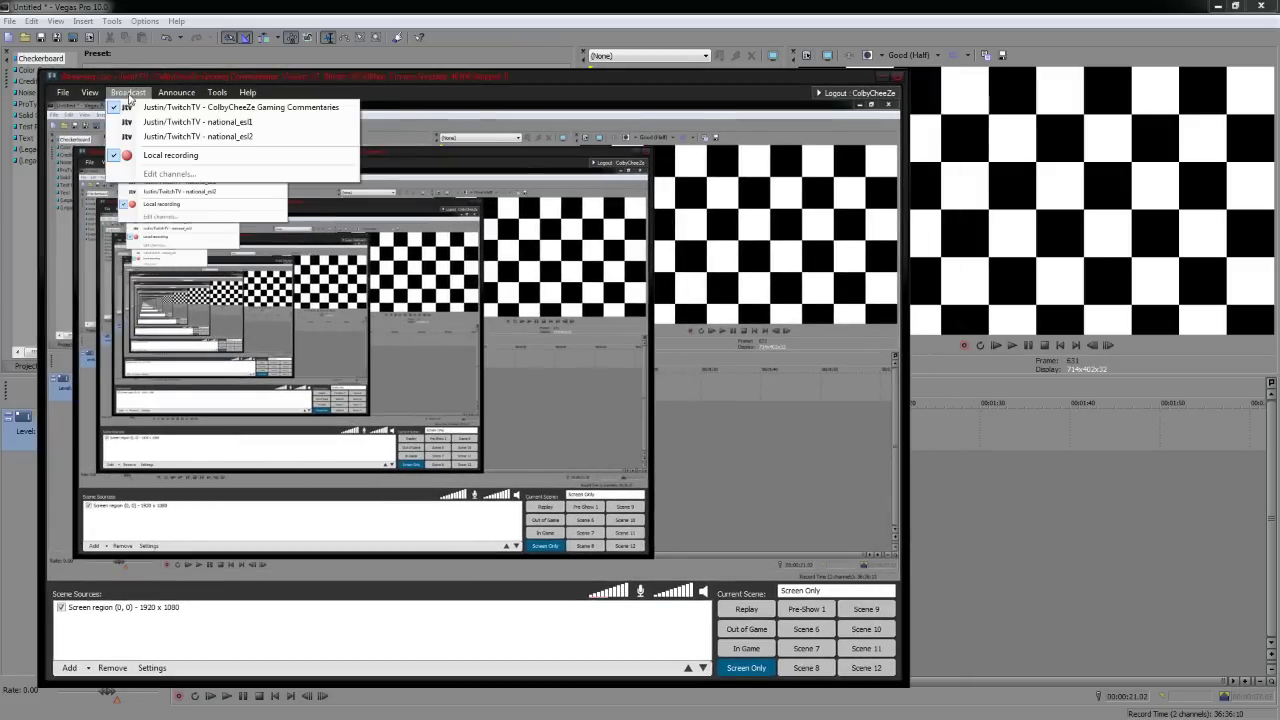
{"action": "left_click", "coordinate": [305, 78]}
{"action": "left_click_drag", "start_coordinate": [305, 78], "coordinate": [0, 80]}
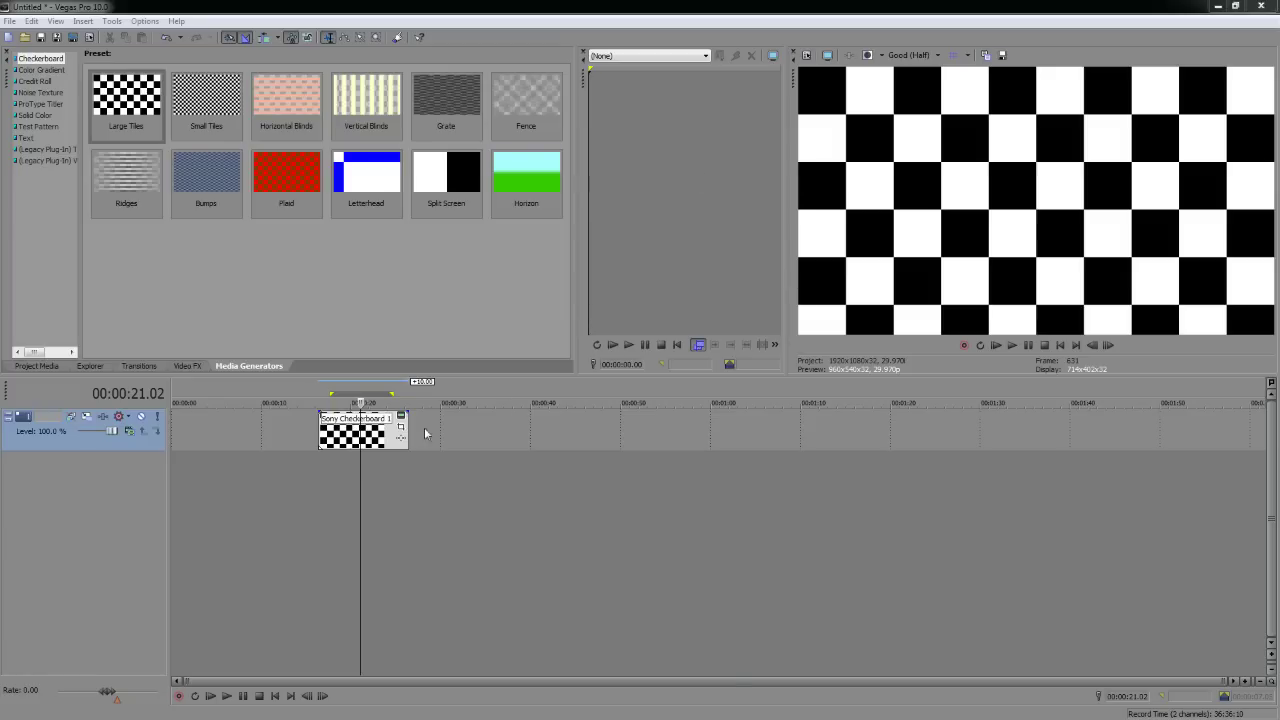
{"action": "left_click", "coordinate": [349, 467]}
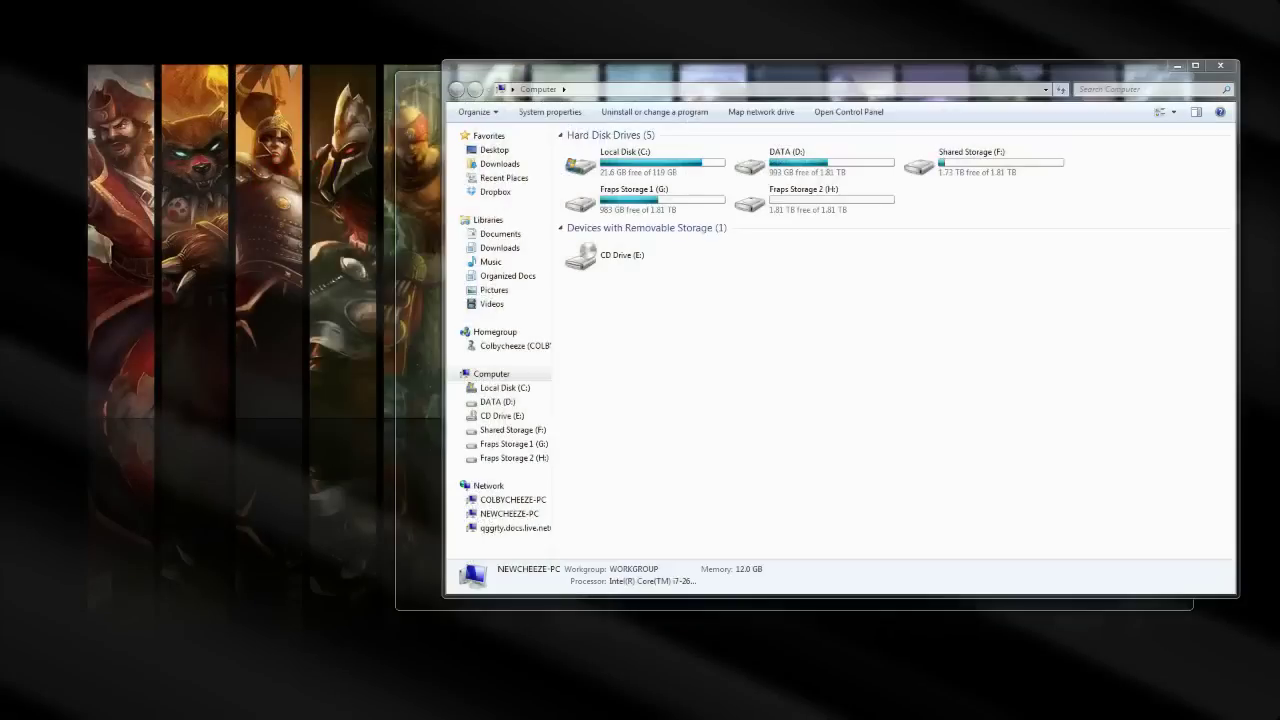
Step: Switch to the Jax folder window and browse the Game 1 jungle and Game 2 folders
{"action": "key", "text": "alt+Tab"}
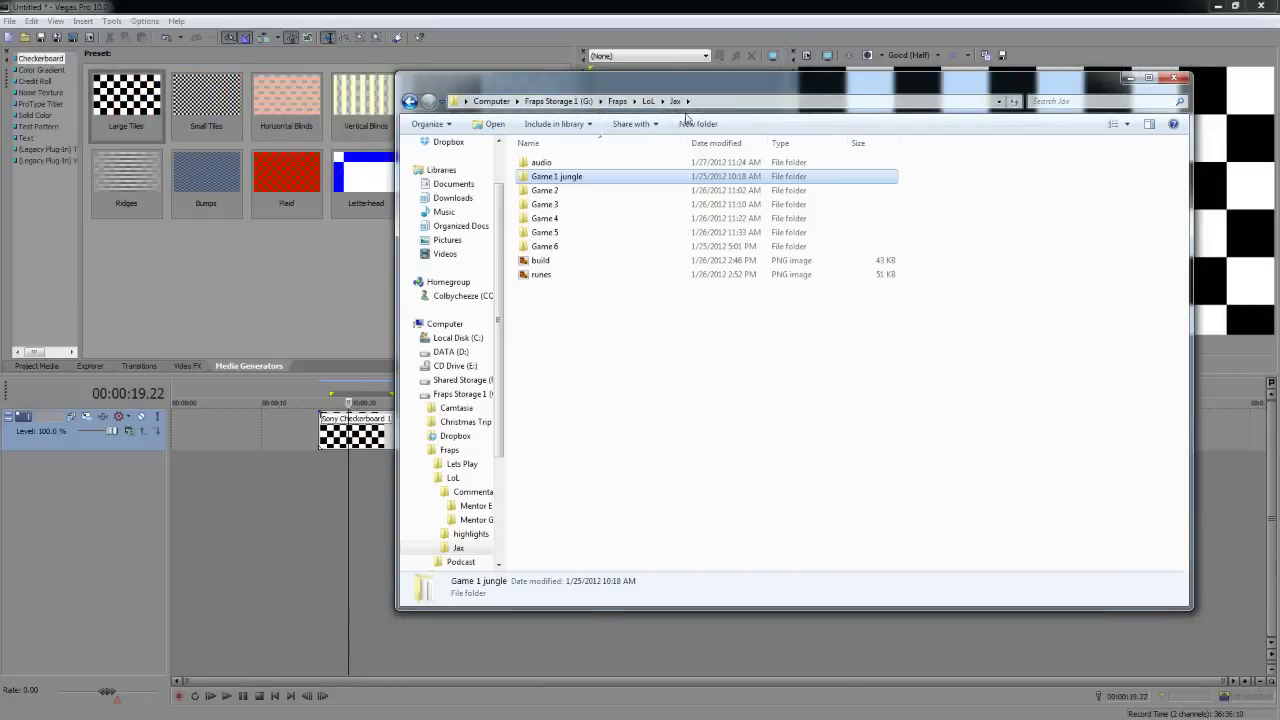
{"action": "left_click_drag", "start_coordinate": [677, 88], "coordinate": [653, 130]}
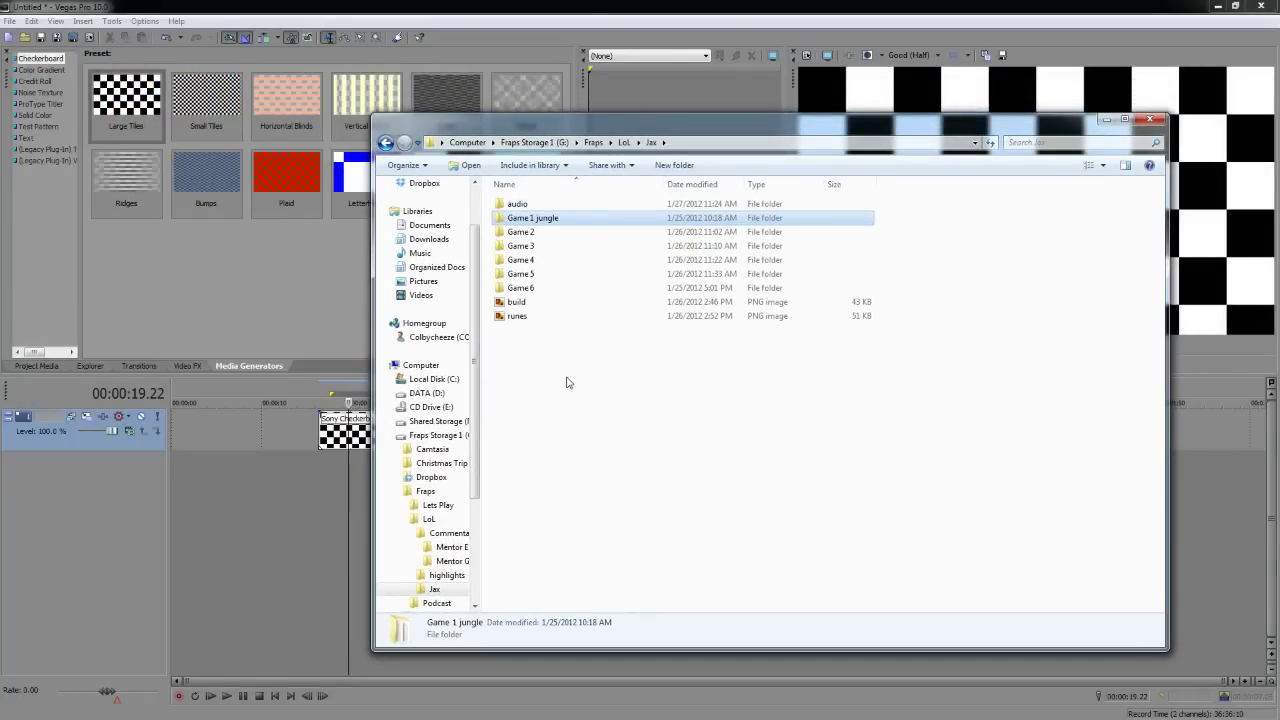
{"action": "left_click", "coordinate": [528, 371]}
{"action": "left_click", "coordinate": [521, 246]}
{"action": "double_click", "coordinate": [533, 218]}
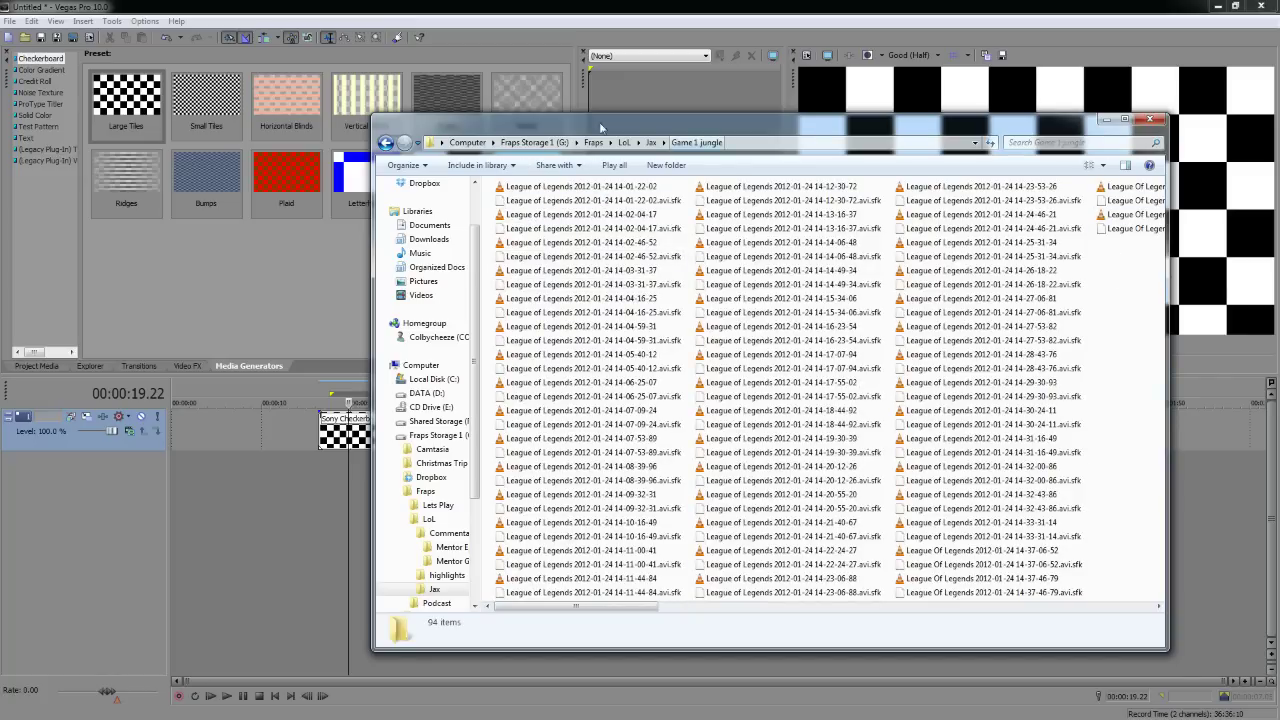
{"action": "left_click", "coordinate": [653, 143]}
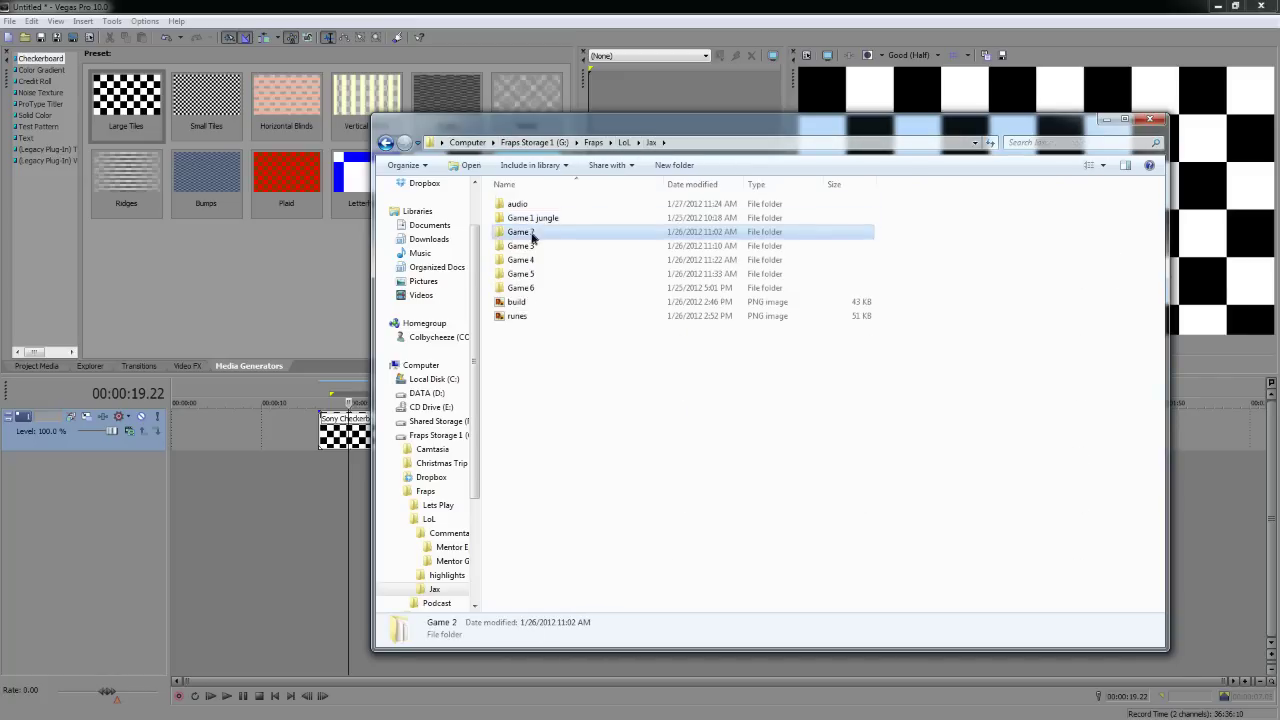
{"action": "double_click", "coordinate": [534, 233]}
{"action": "left_click", "coordinate": [651, 143]}
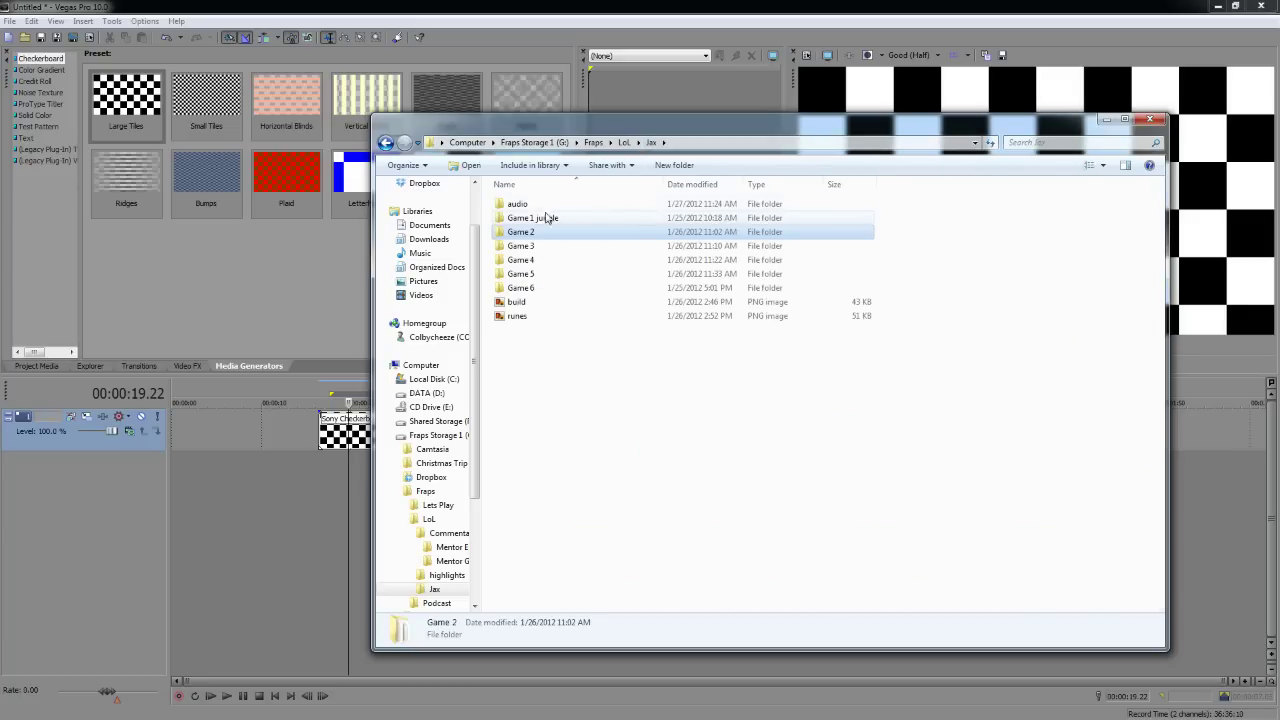
{"action": "double_click", "coordinate": [533, 219]}
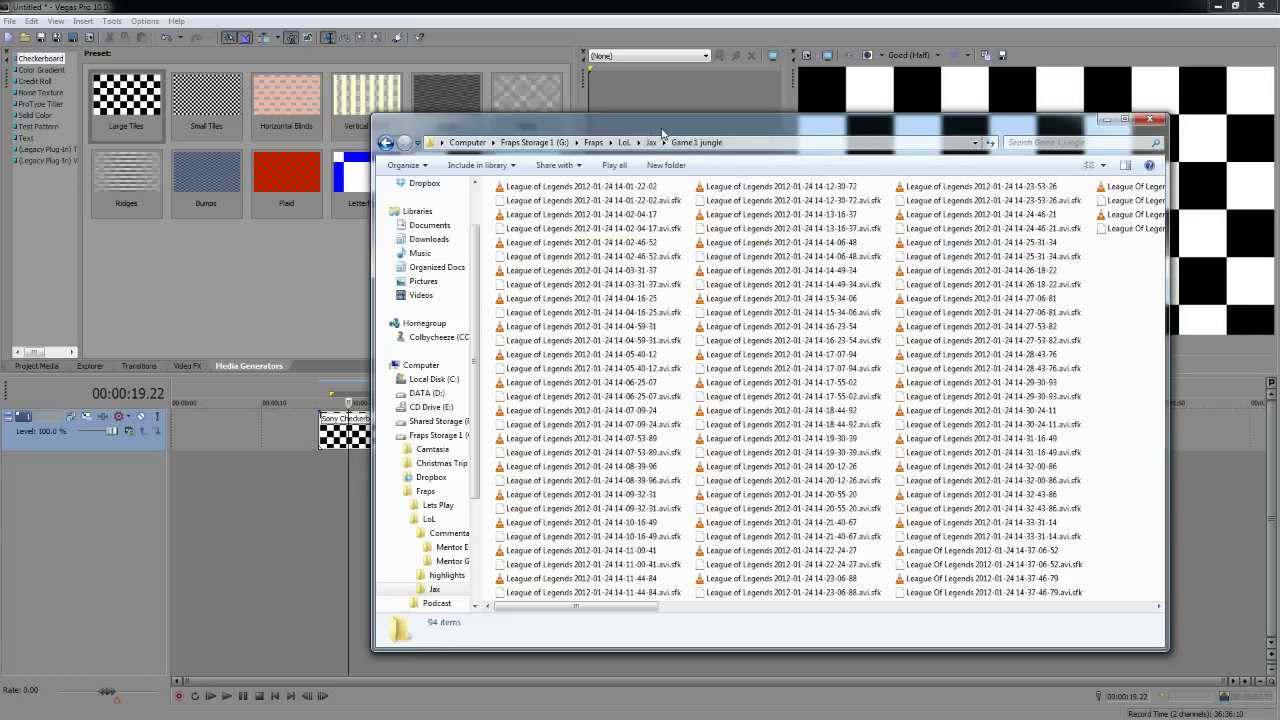
Step: Return to the Jax folder and look over the Game 4, 6, 3 and 1 jungle folders
{"action": "left_click_drag", "start_coordinate": [662, 133], "coordinate": [633, 145]}
{"action": "left_click", "coordinate": [622, 154]}
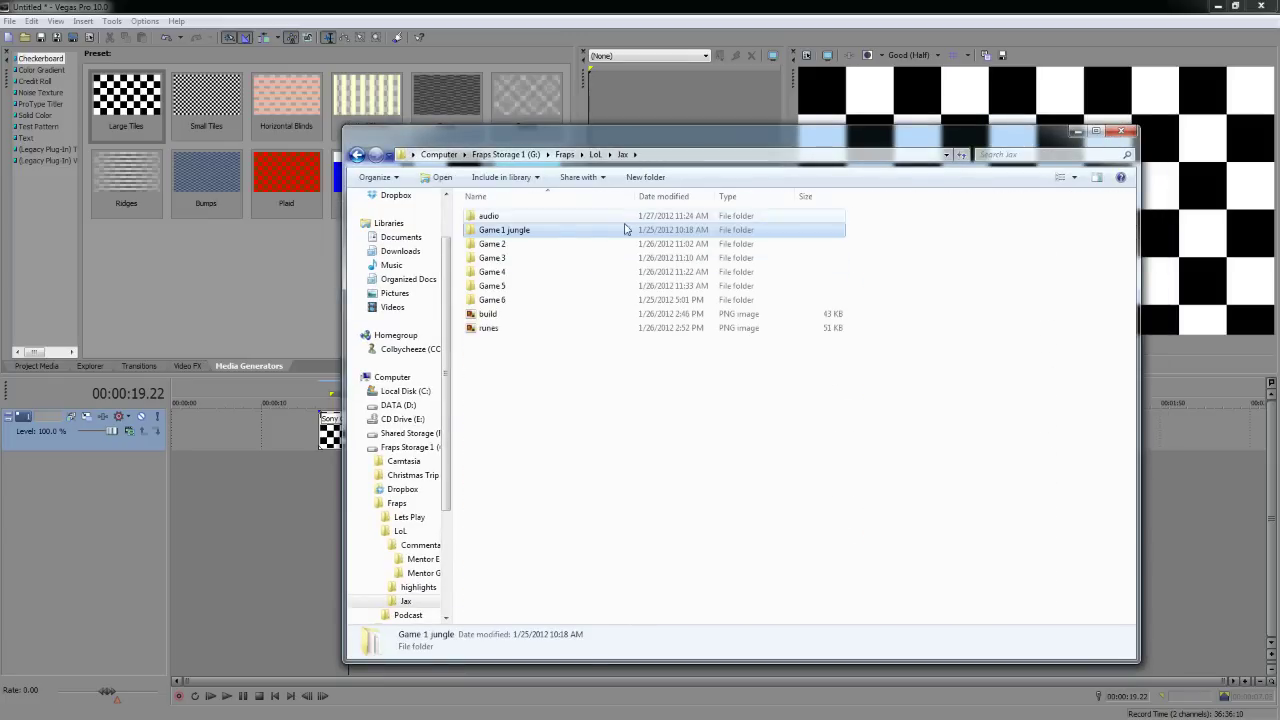
{"action": "left_click", "coordinate": [540, 271]}
{"action": "left_click", "coordinate": [500, 300]}
{"action": "left_click", "coordinate": [507, 258]}
{"action": "left_click", "coordinate": [507, 233]}
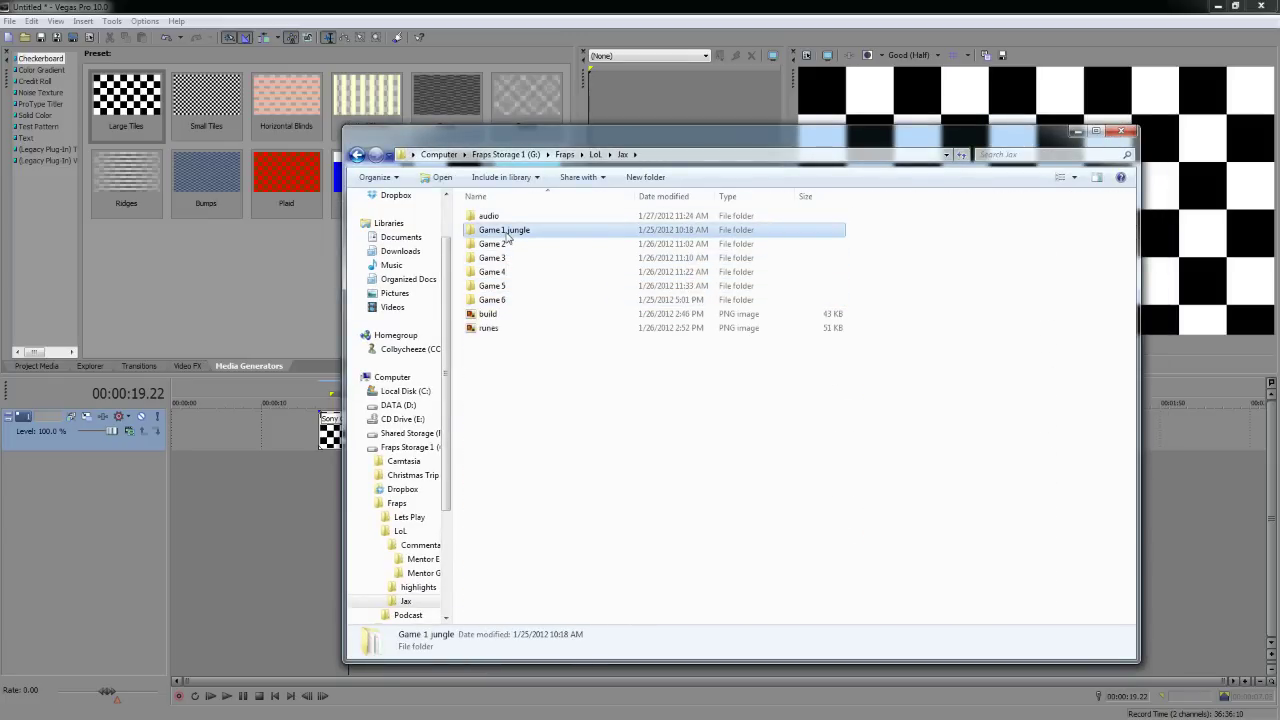
Step: Move the Explorer window right and delete the checkerboard clip from the Vegas timeline
{"action": "left_click_drag", "start_coordinate": [536, 135], "coordinate": [815, 120]}
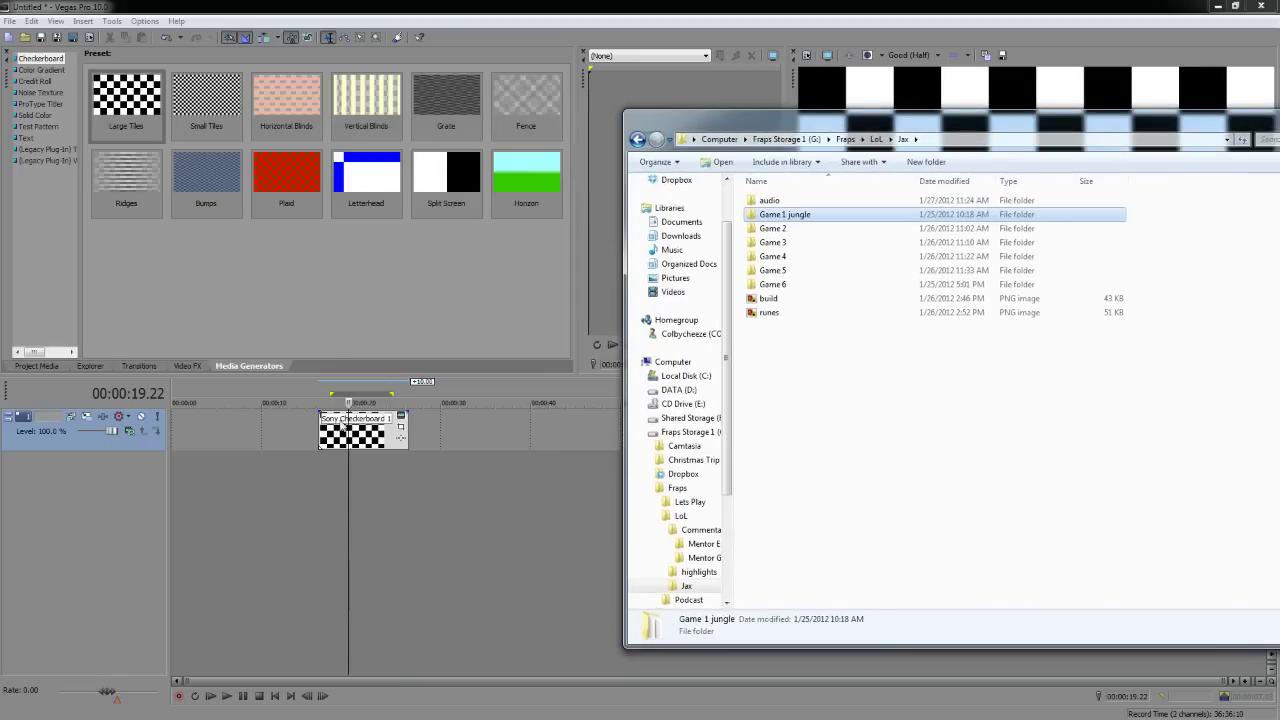
{"action": "left_click", "coordinate": [364, 432]}
{"action": "key", "text": "Delete"}
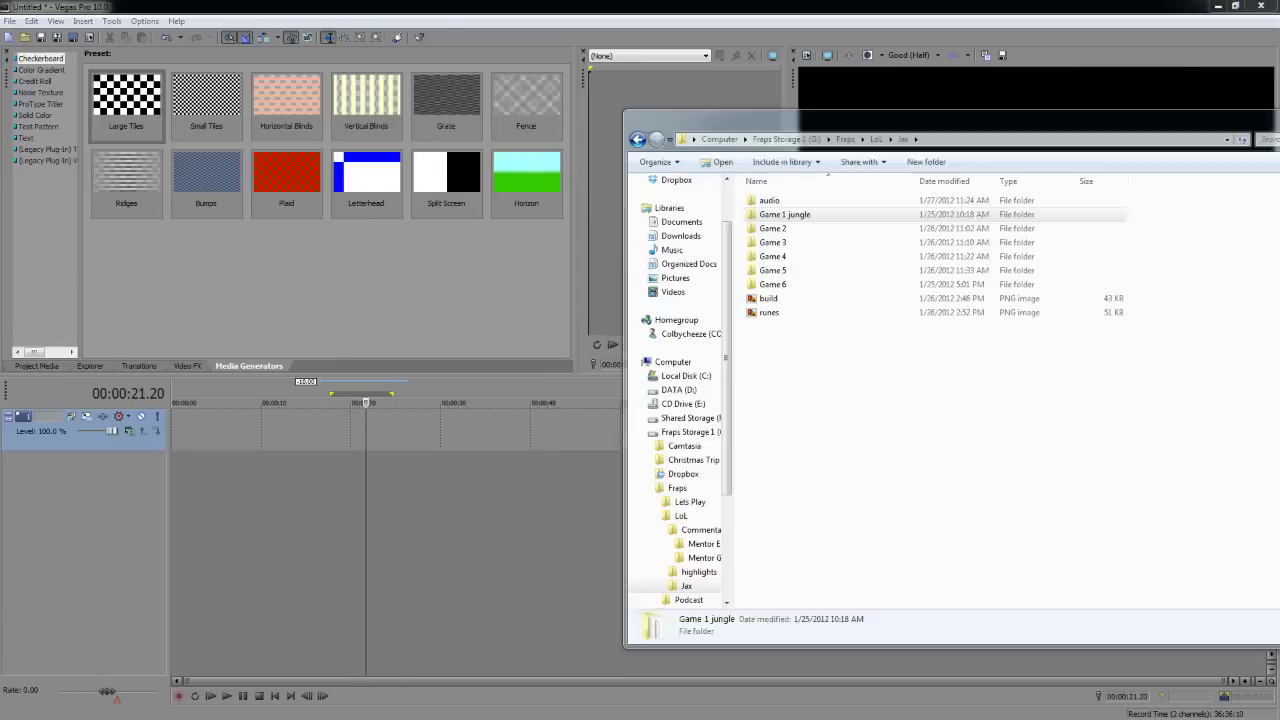
Step: Select the Game 1 jungle recordings from the first through 14-04-16-25 and drop them onto the timeline
{"action": "double_click", "coordinate": [791, 214]}
{"action": "left_click_drag", "start_coordinate": [800, 118], "coordinate": [950, 110]}
{"action": "left_click", "coordinate": [980, 174]}
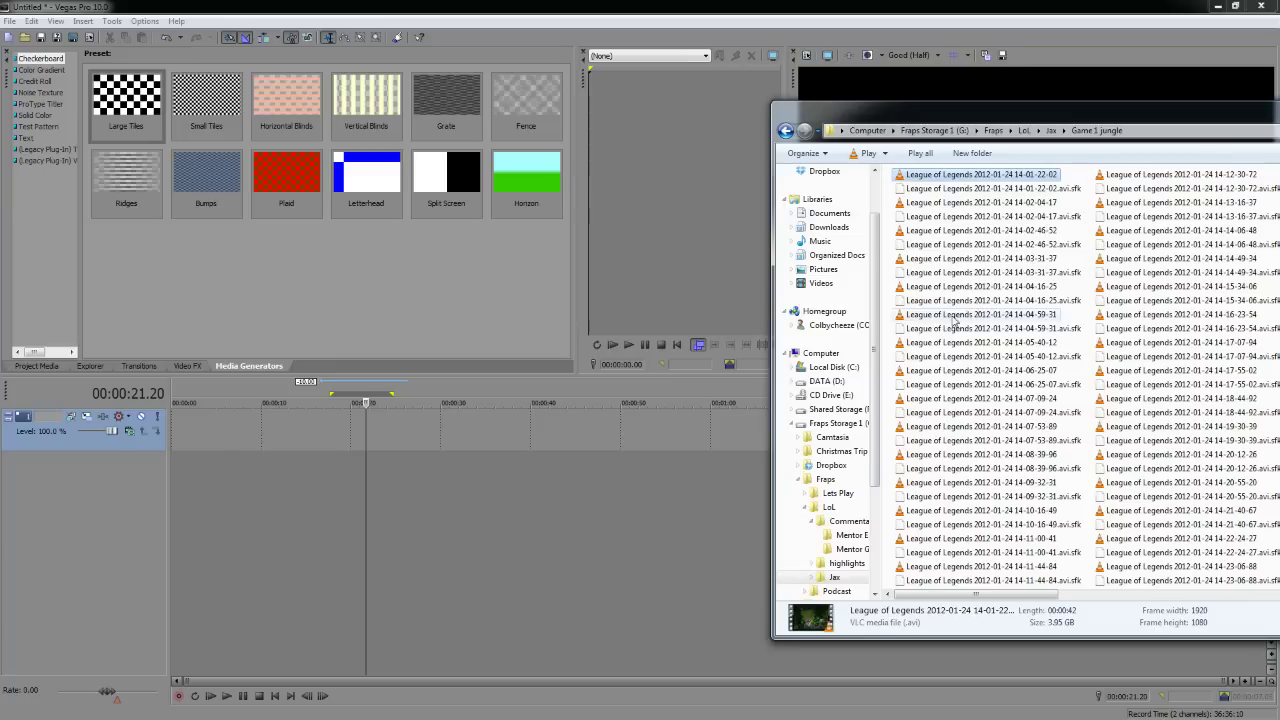
{"action": "left_click", "coordinate": [1000, 189]}
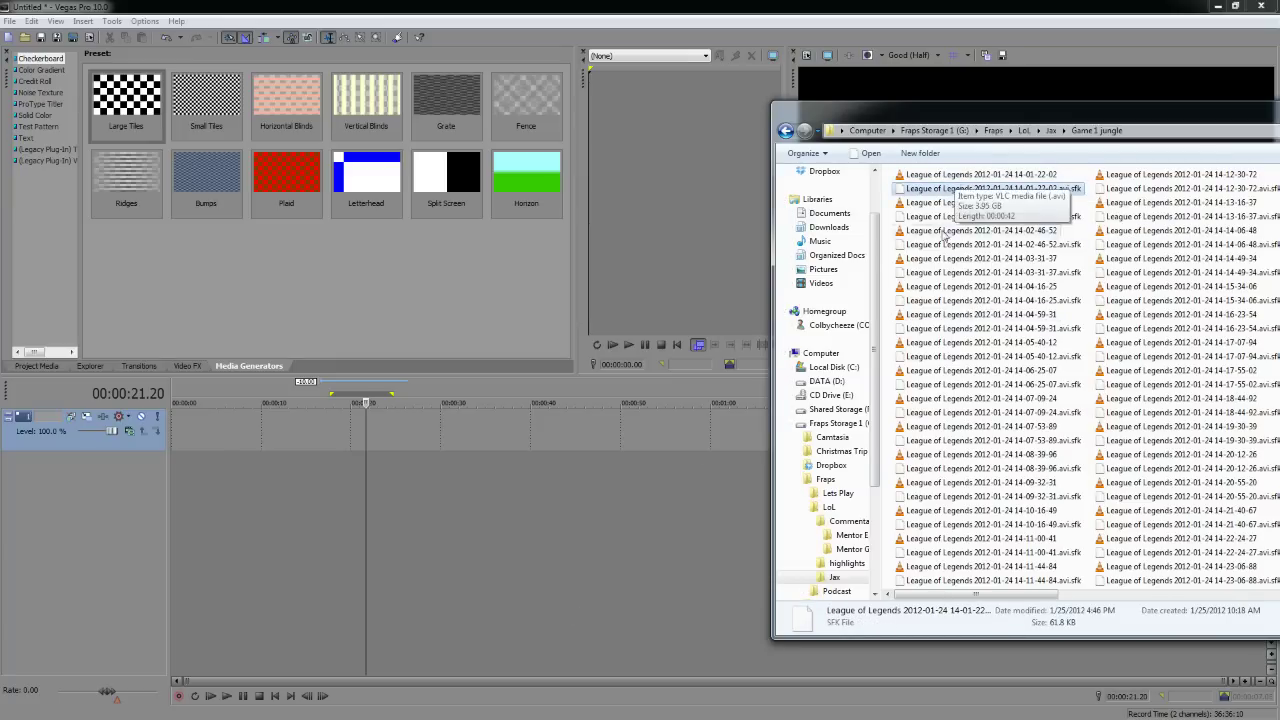
{"action": "left_click", "coordinate": [986, 177]}
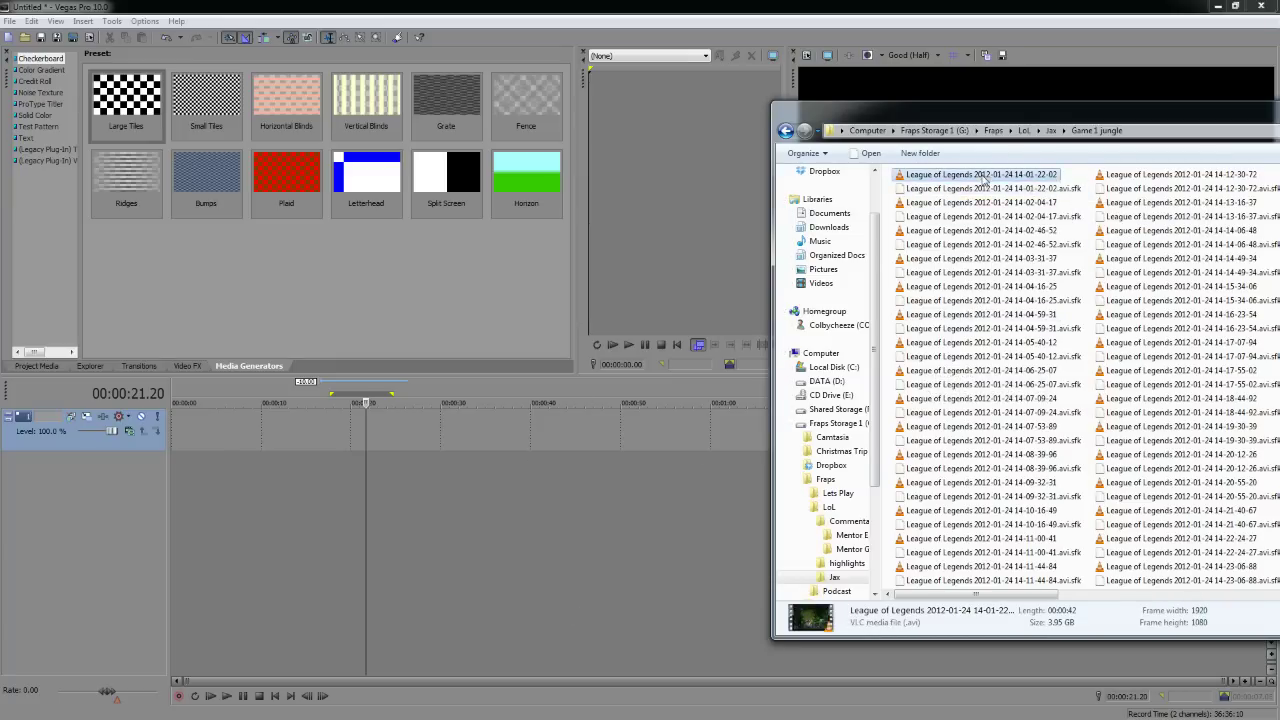
{"action": "left_click", "coordinate": [960, 290], "text": "shift"}
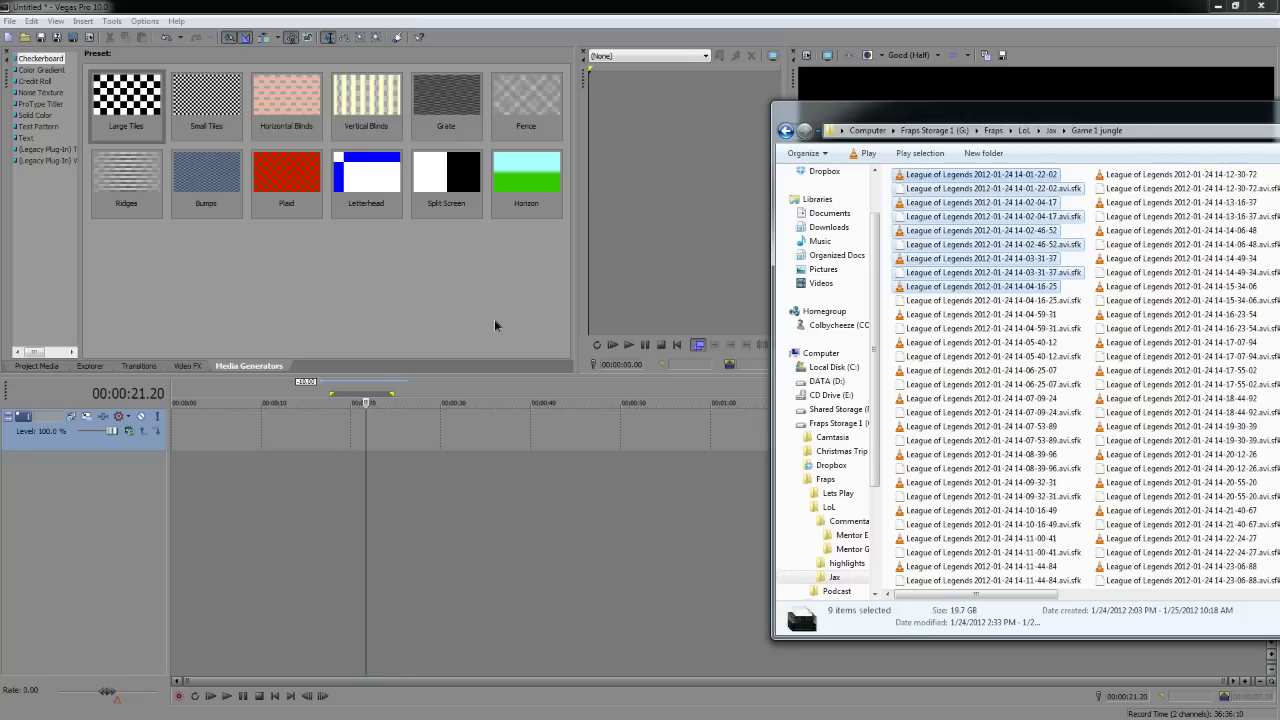
{"action": "left_click_drag", "start_coordinate": [343, 404], "coordinate": [250, 438]}
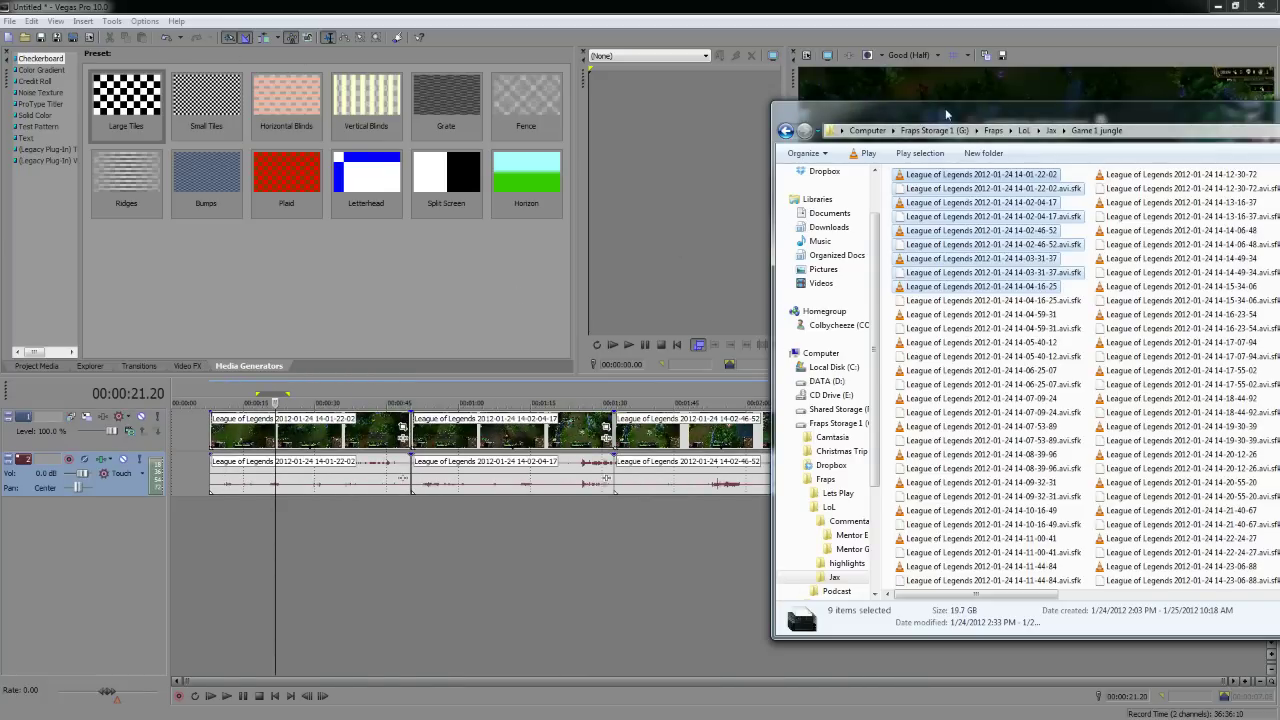
Step: Close the Explorer window and put the Vegas playhead at about 59 seconds
{"action": "left_click_drag", "start_coordinate": [947, 115], "coordinate": [730, 134]}
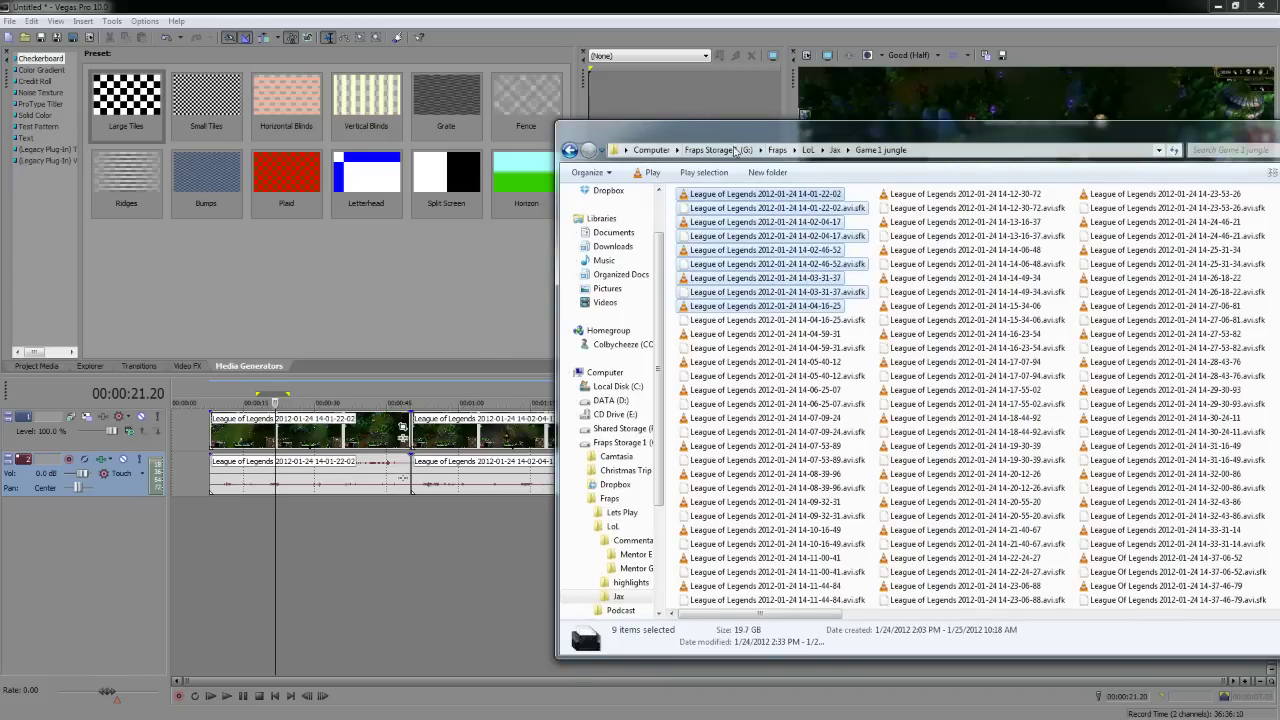
{"action": "key", "text": "alt+F4"}
{"action": "left_click", "coordinate": [453, 552]}
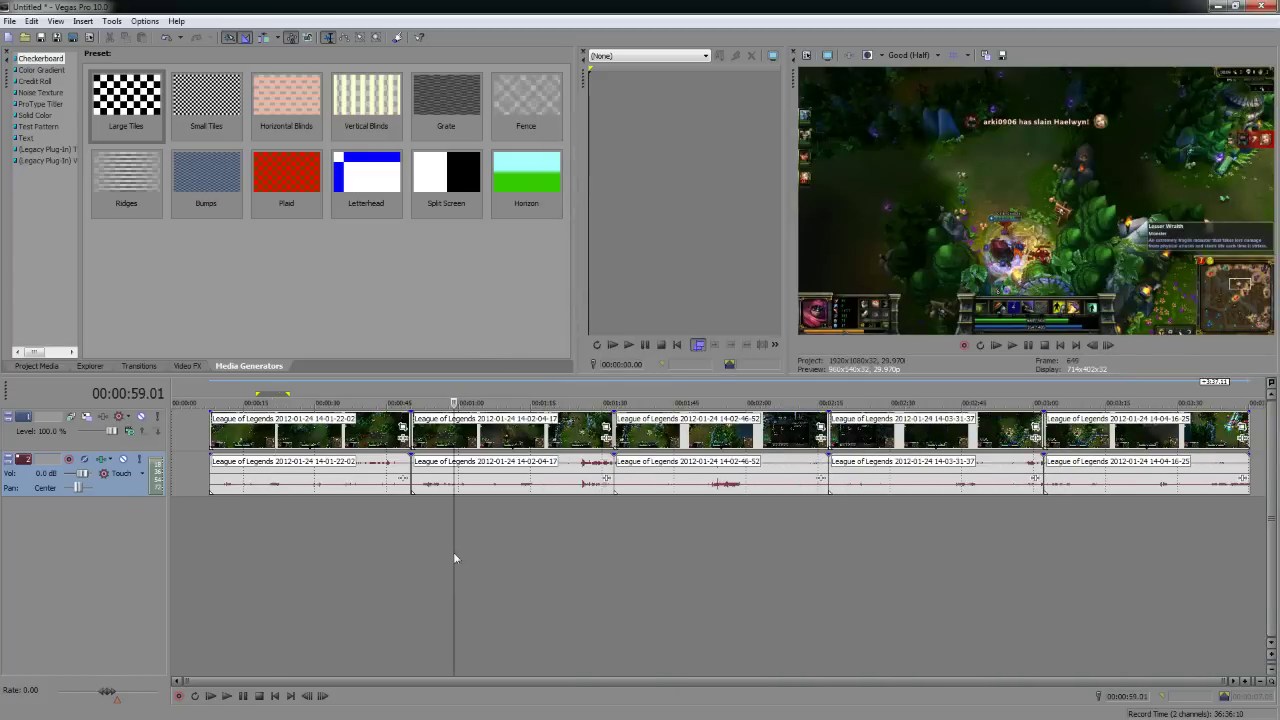
{"action": "mouse_move", "coordinate": [382, 682]}
{"action": "left_mouse_down"}
{"action": "mouse_move", "coordinate": [422, 680]}
{"action": "mouse_move", "coordinate": [400, 679]}
{"action": "left_mouse_up"}
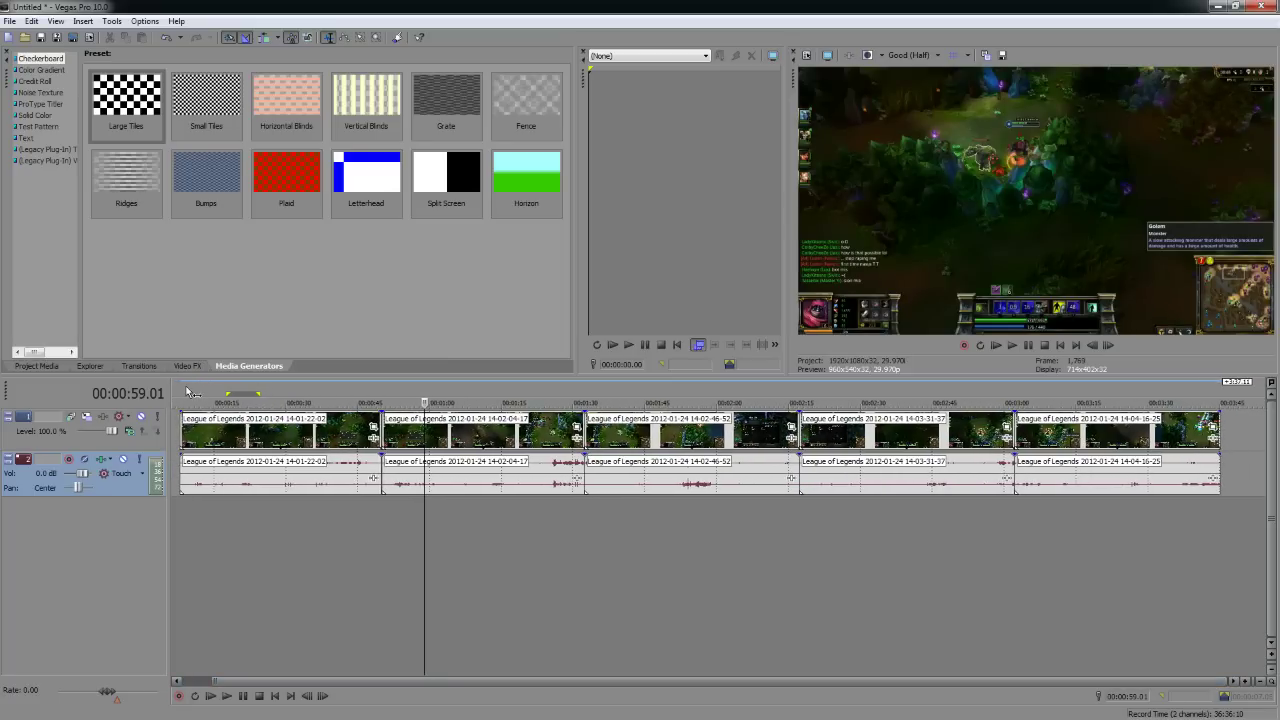
{"action": "left_click", "coordinate": [518, 393]}
{"action": "left_click", "coordinate": [683, 393]}
{"action": "left_click", "coordinate": [870, 393]}
{"action": "mouse_move", "coordinate": [294, 437]}
{"action": "left_mouse_down"}
{"action": "mouse_move", "coordinate": [270, 440]}
{"action": "mouse_move", "coordinate": [398, 448]}
{"action": "mouse_move", "coordinate": [290, 450]}
{"action": "mouse_move", "coordinate": [307, 452]}
{"action": "left_mouse_up"}
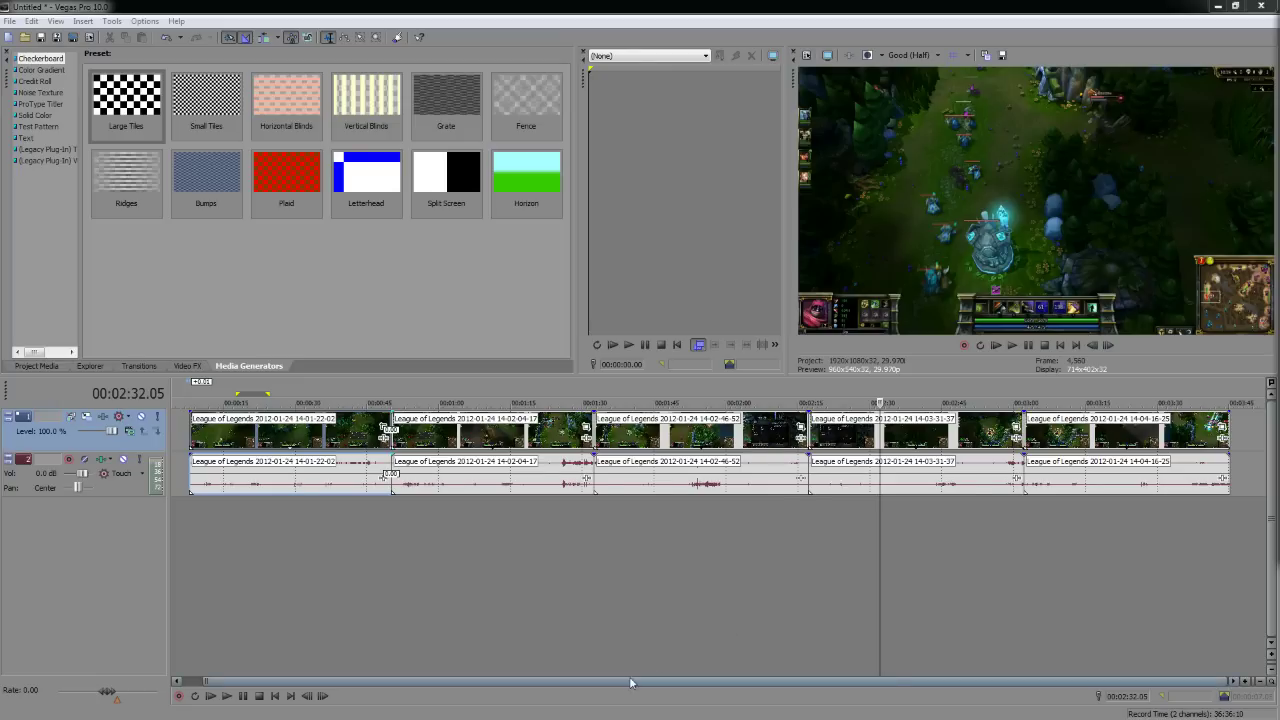
{"action": "left_click_drag", "start_coordinate": [632, 684], "coordinate": [612, 684]}
{"action": "left_click", "coordinate": [338, 502]}
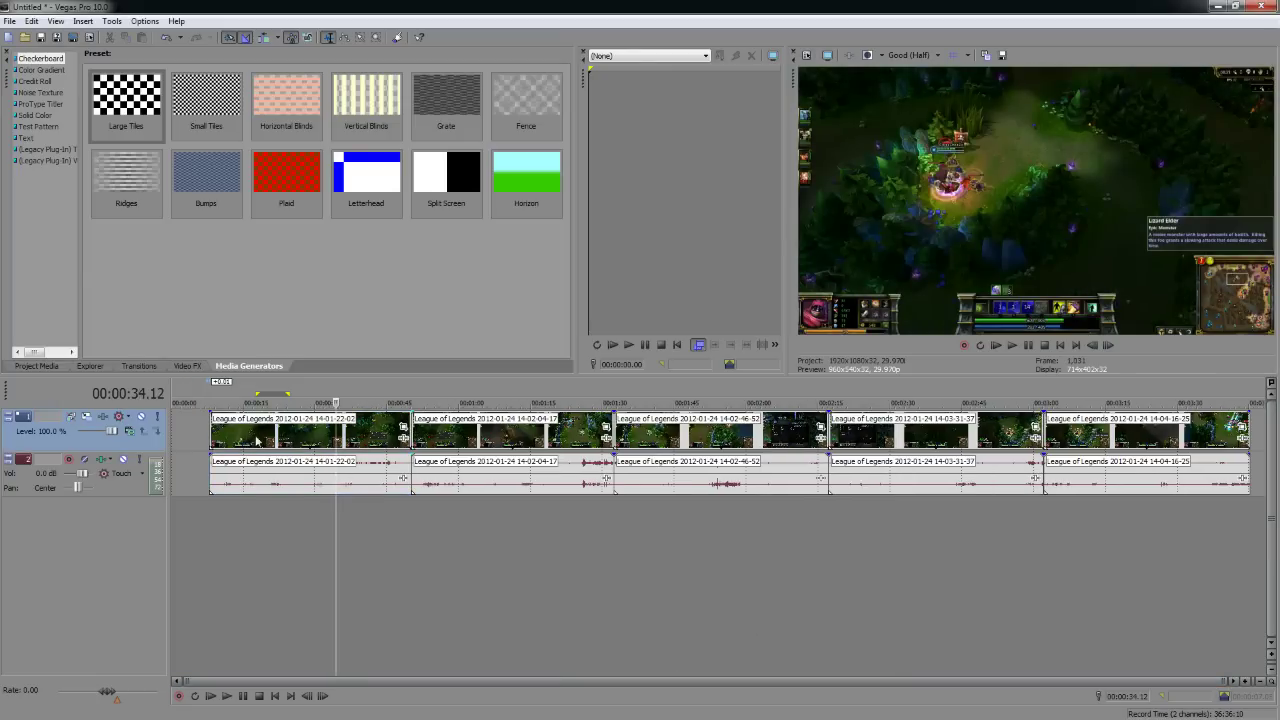
Step: Insert a new empty video track and reorder it in the track list
{"action": "right_click", "coordinate": [109, 519]}
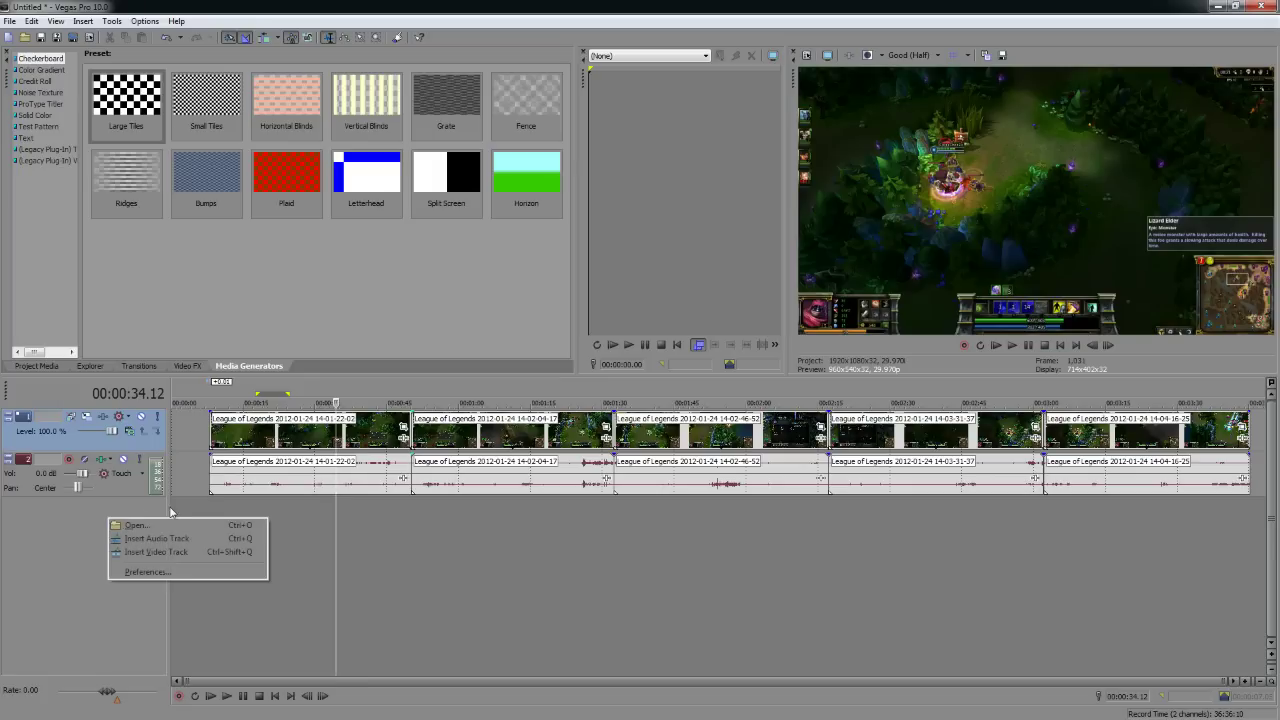
{"action": "left_click", "coordinate": [195, 490]}
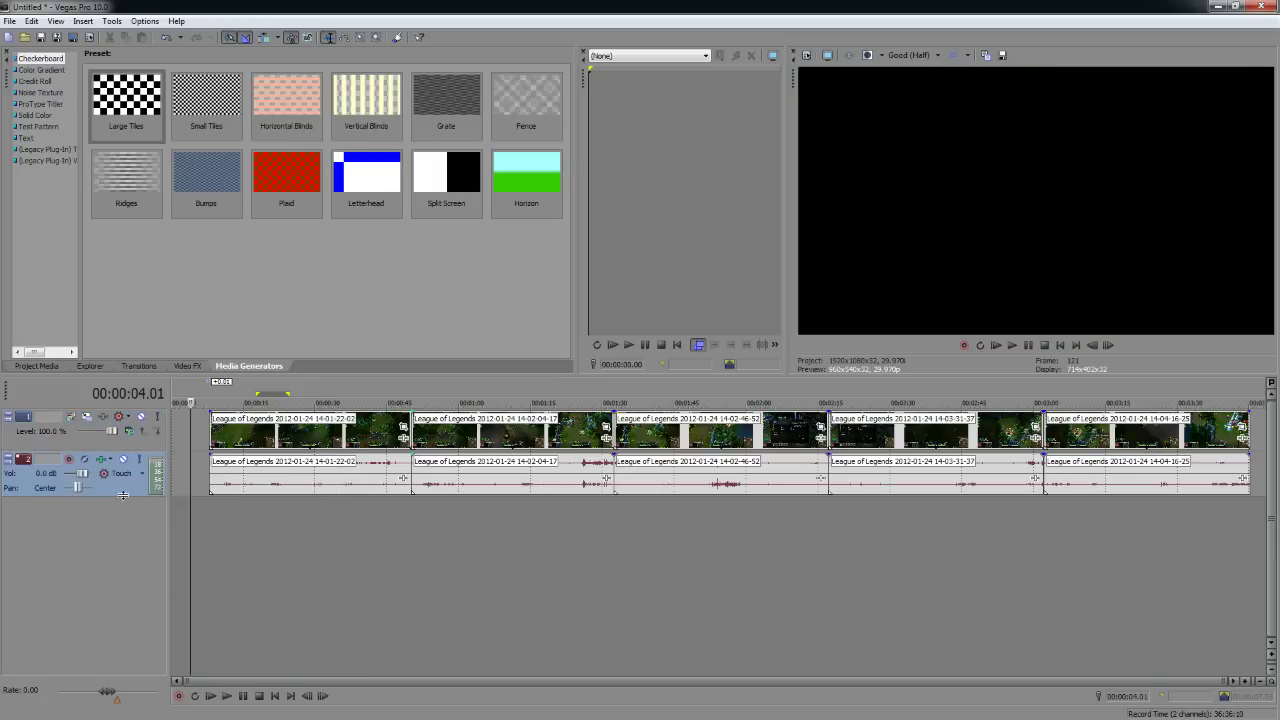
{"action": "right_click", "coordinate": [128, 525]}
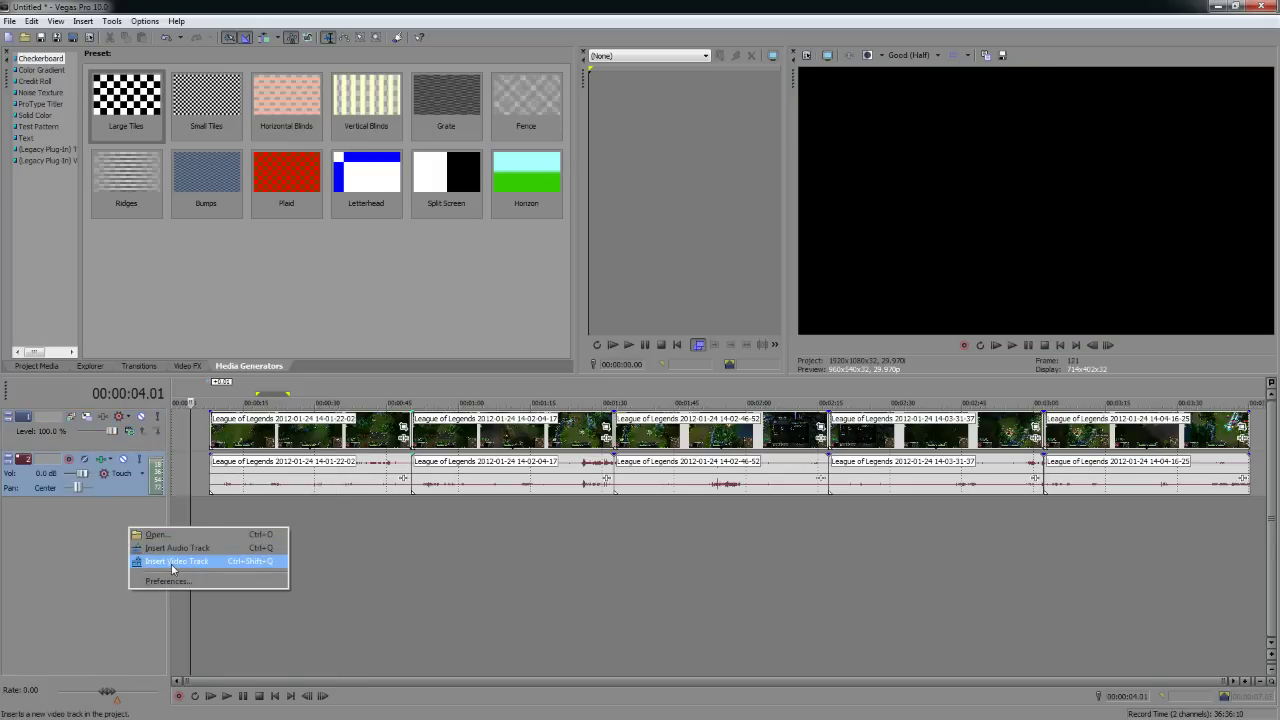
{"action": "left_click", "coordinate": [174, 561]}
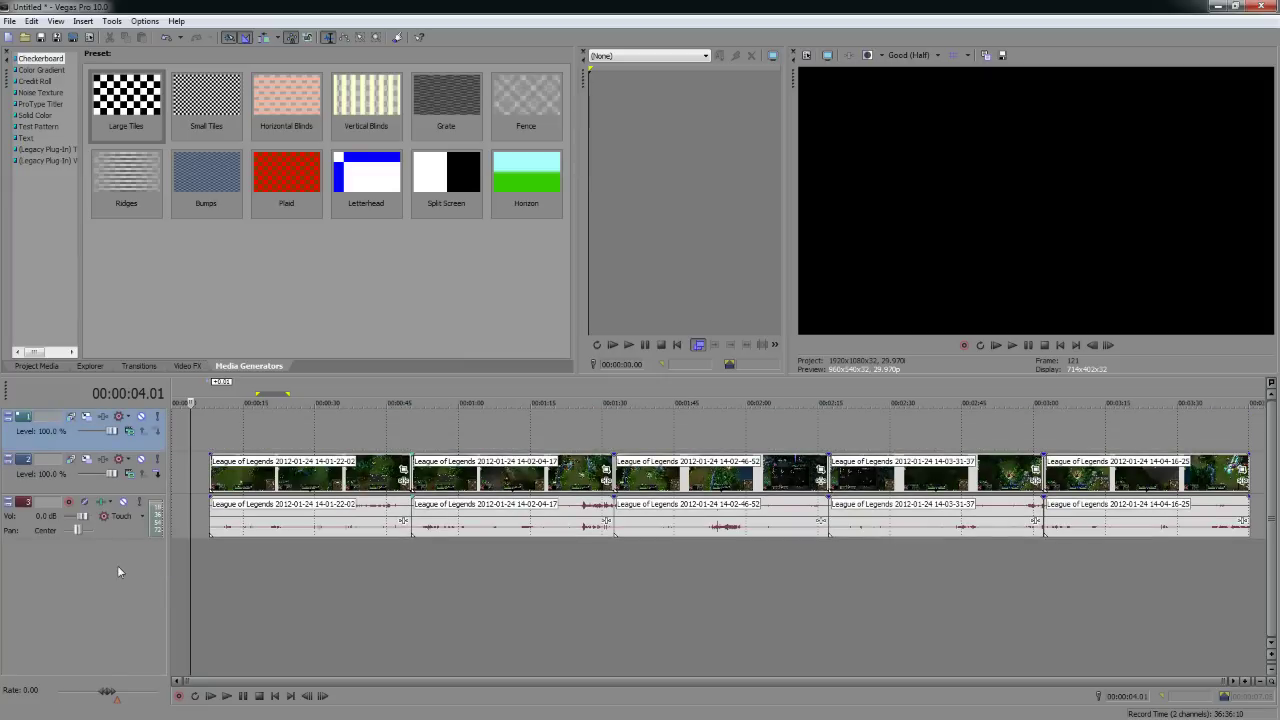
{"action": "left_click_drag", "start_coordinate": [99, 437], "coordinate": [168, 445]}
Step: Move the 14-02-04-17 clip onto the new track, previewing around 10–15 s, then after the first clip
{"action": "left_click_drag", "start_coordinate": [486, 482], "coordinate": [251, 436]}
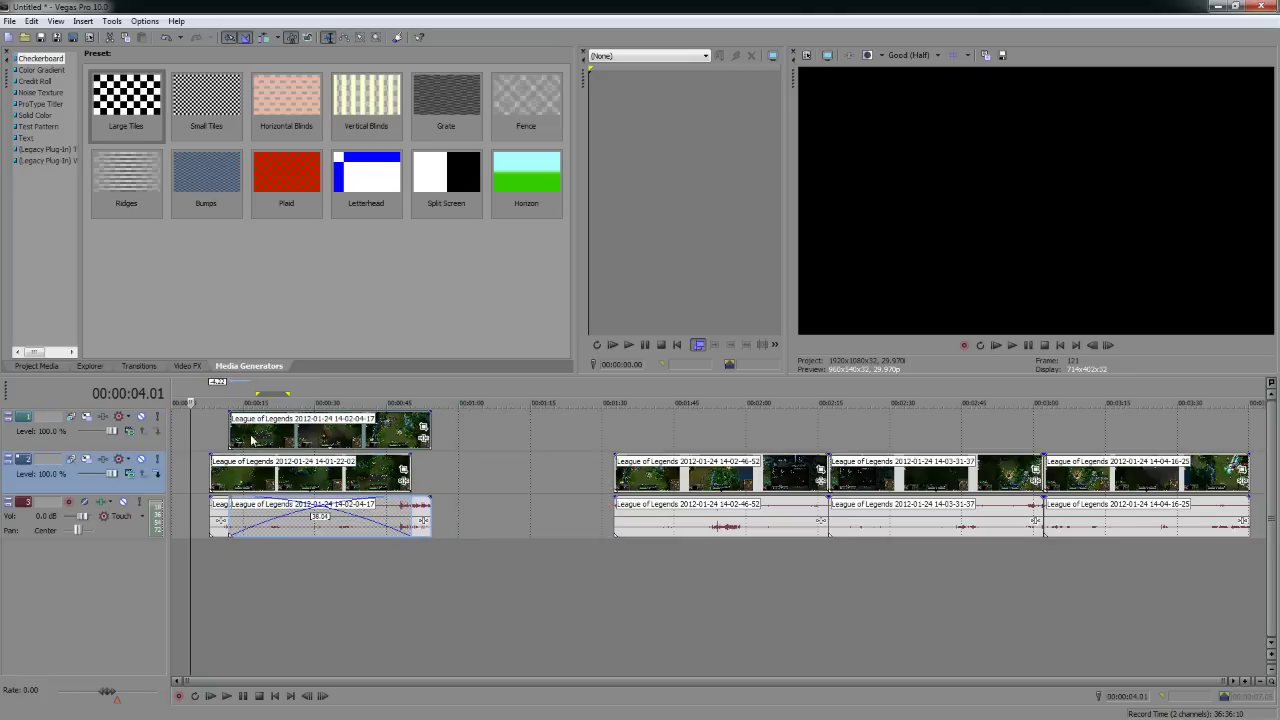
{"action": "left_click", "coordinate": [246, 396]}
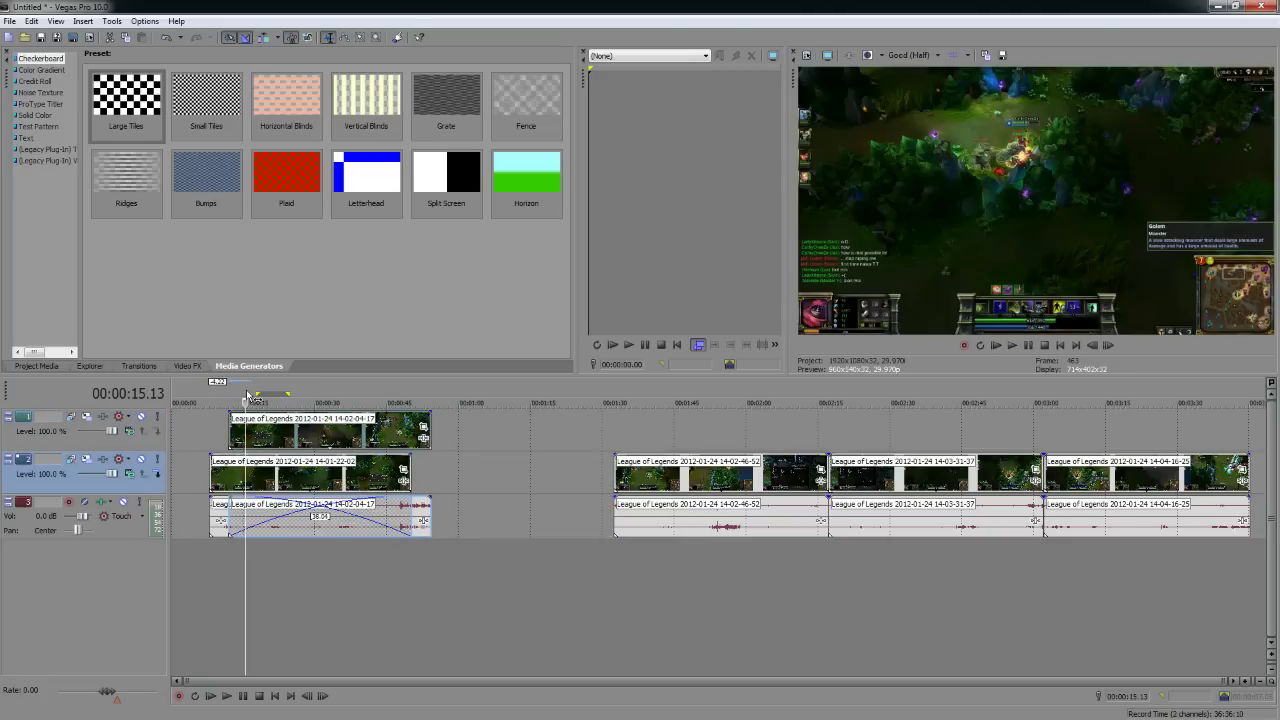
{"action": "left_click", "coordinate": [222, 400]}
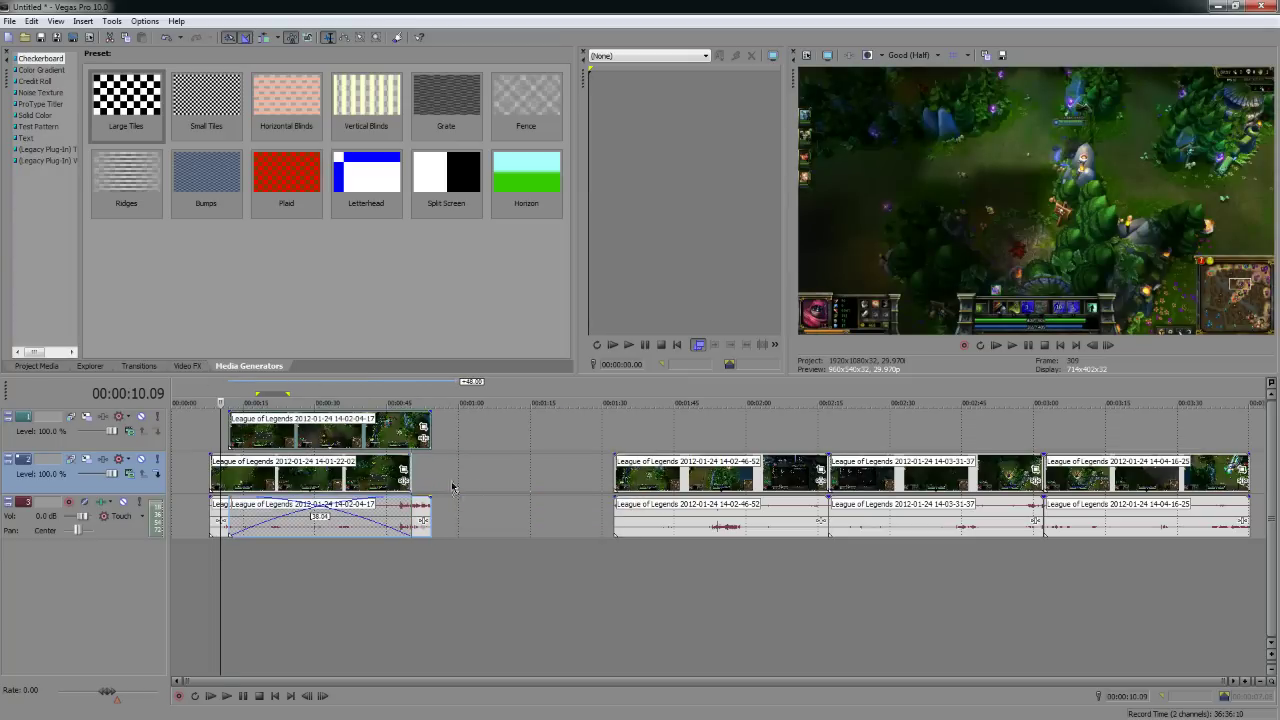
{"action": "left_click_drag", "start_coordinate": [420, 432], "coordinate": [603, 475]}
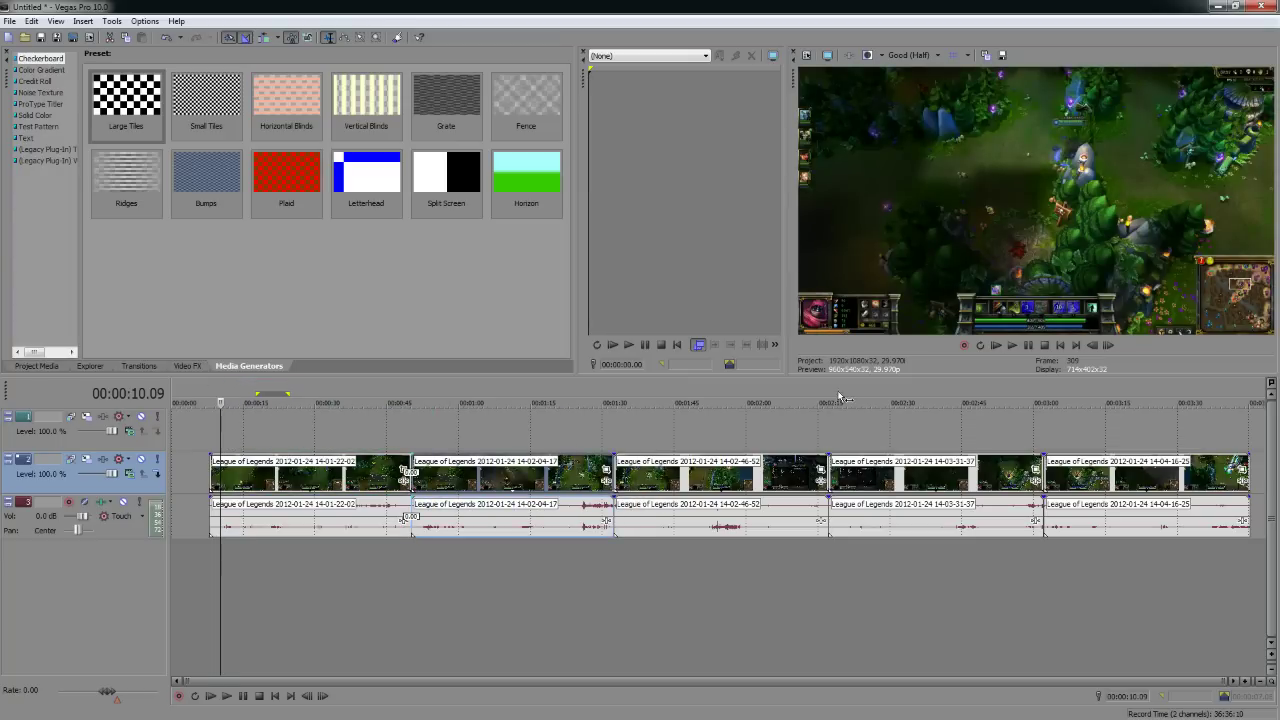
{"action": "left_click", "coordinate": [354, 432]}
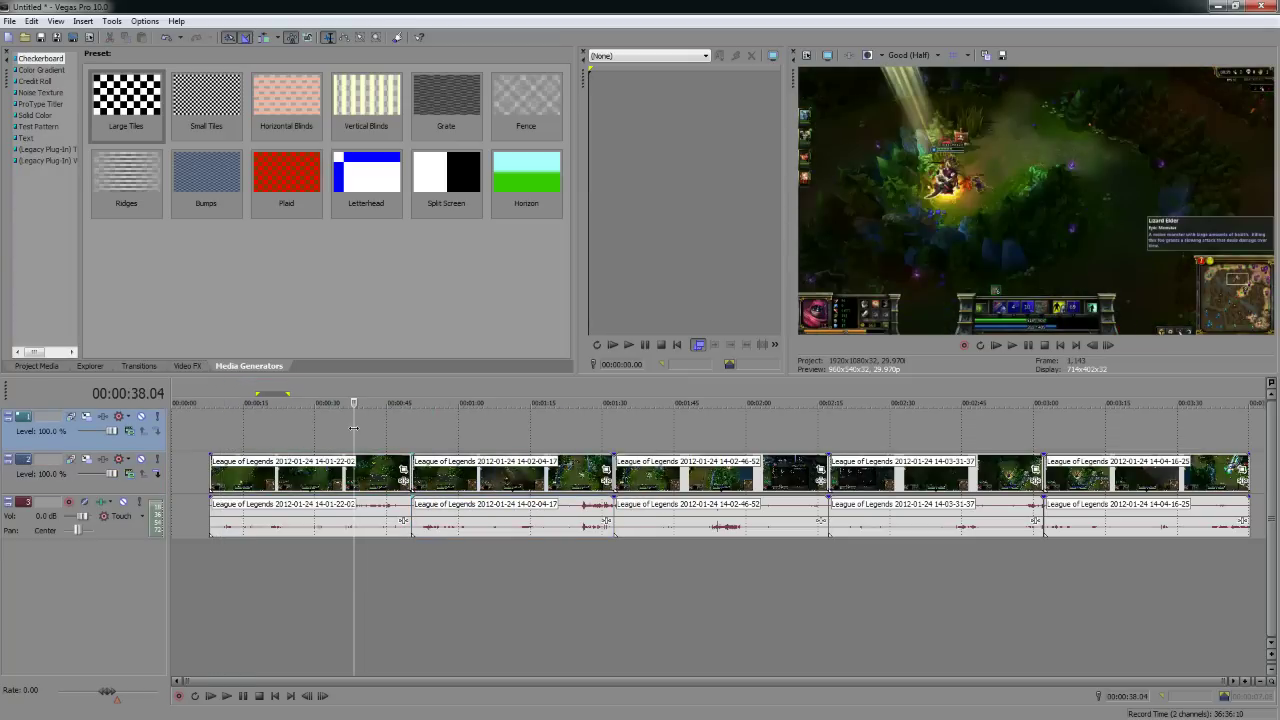
{"action": "left_click", "coordinate": [349, 396]}
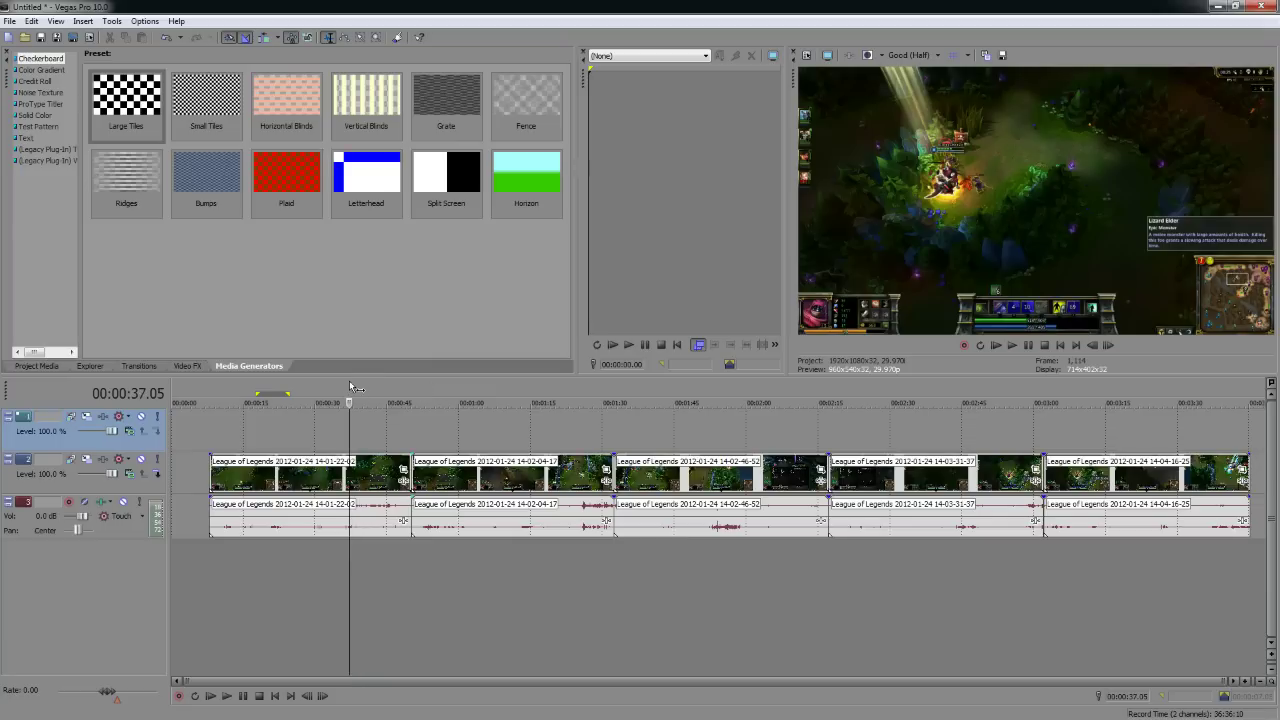
{"action": "left_click", "coordinate": [213, 391]}
{"action": "left_click_drag", "start_coordinate": [213, 391], "coordinate": [1237, 398]}
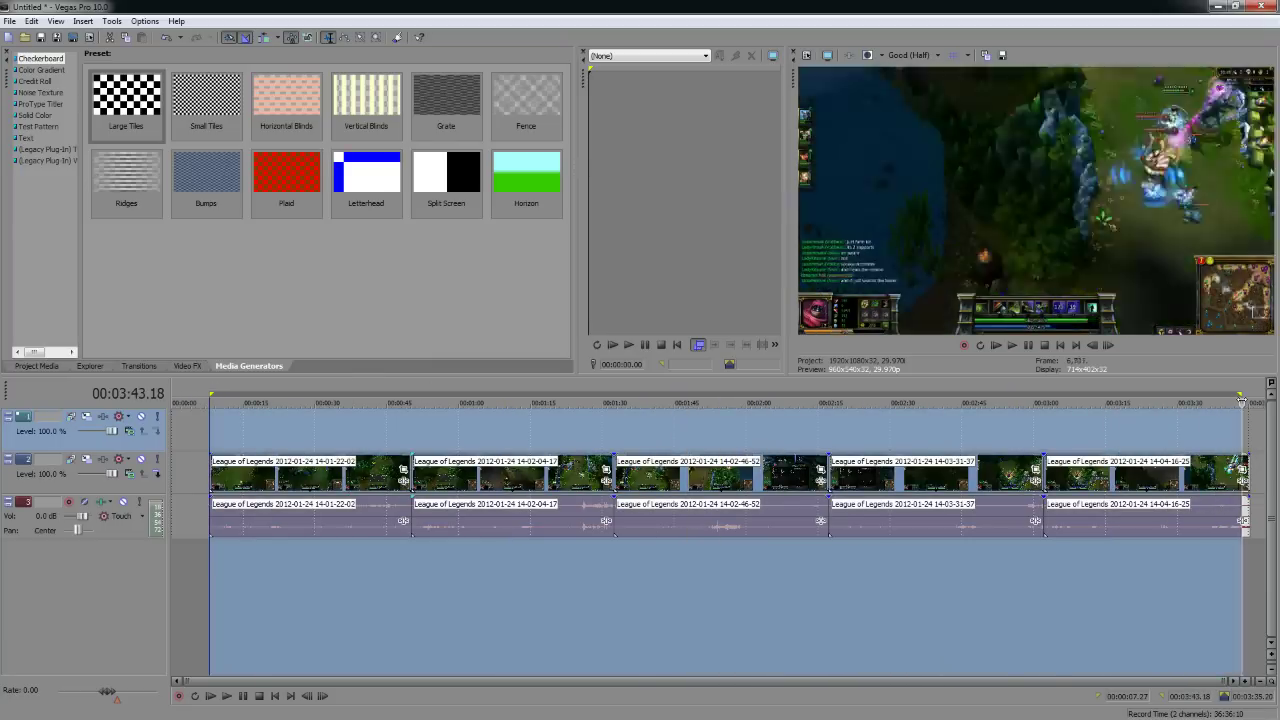
{"action": "left_click", "coordinate": [244, 430]}
{"action": "left_click", "coordinate": [226, 386]}
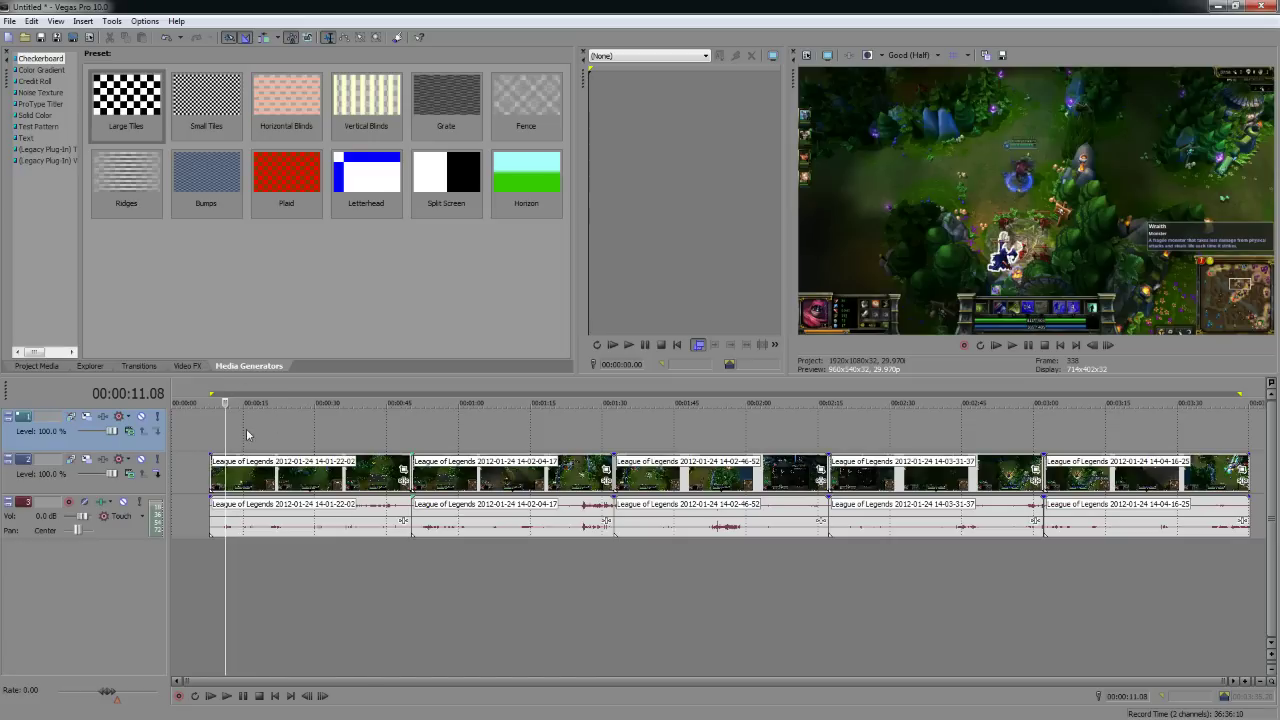
{"action": "left_click", "coordinate": [243, 384]}
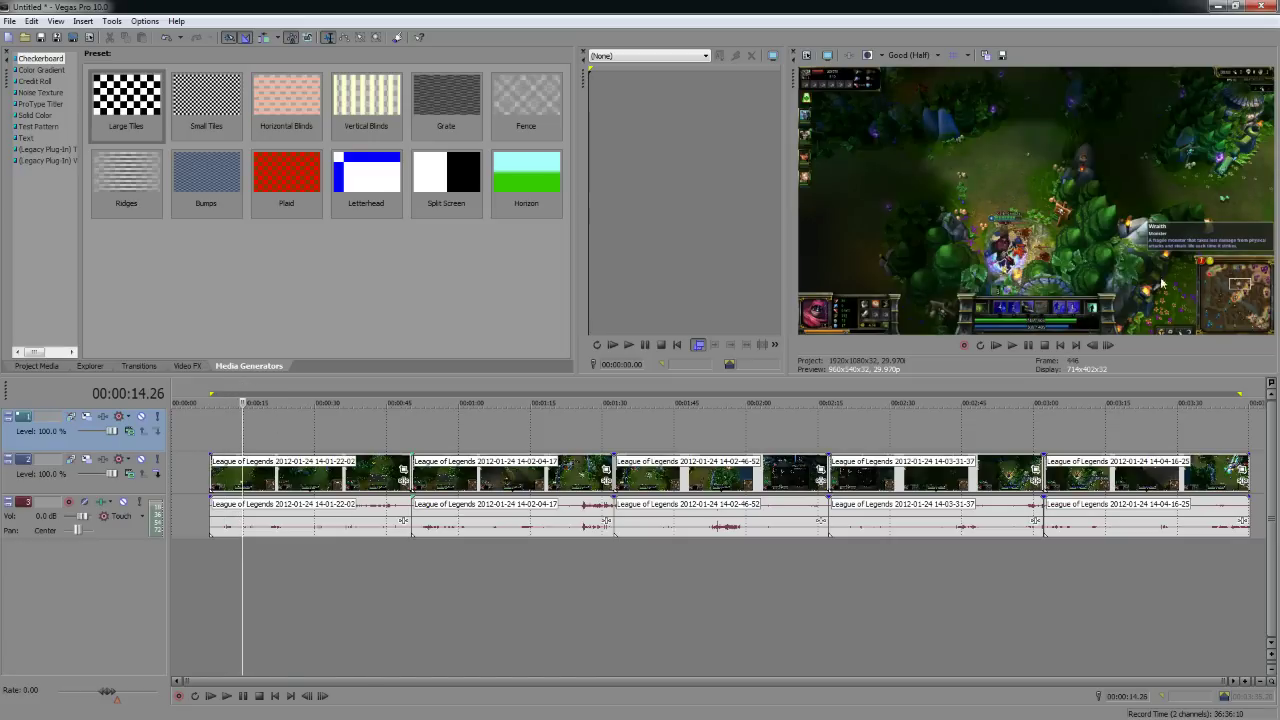
{"action": "left_click", "coordinate": [320, 393]}
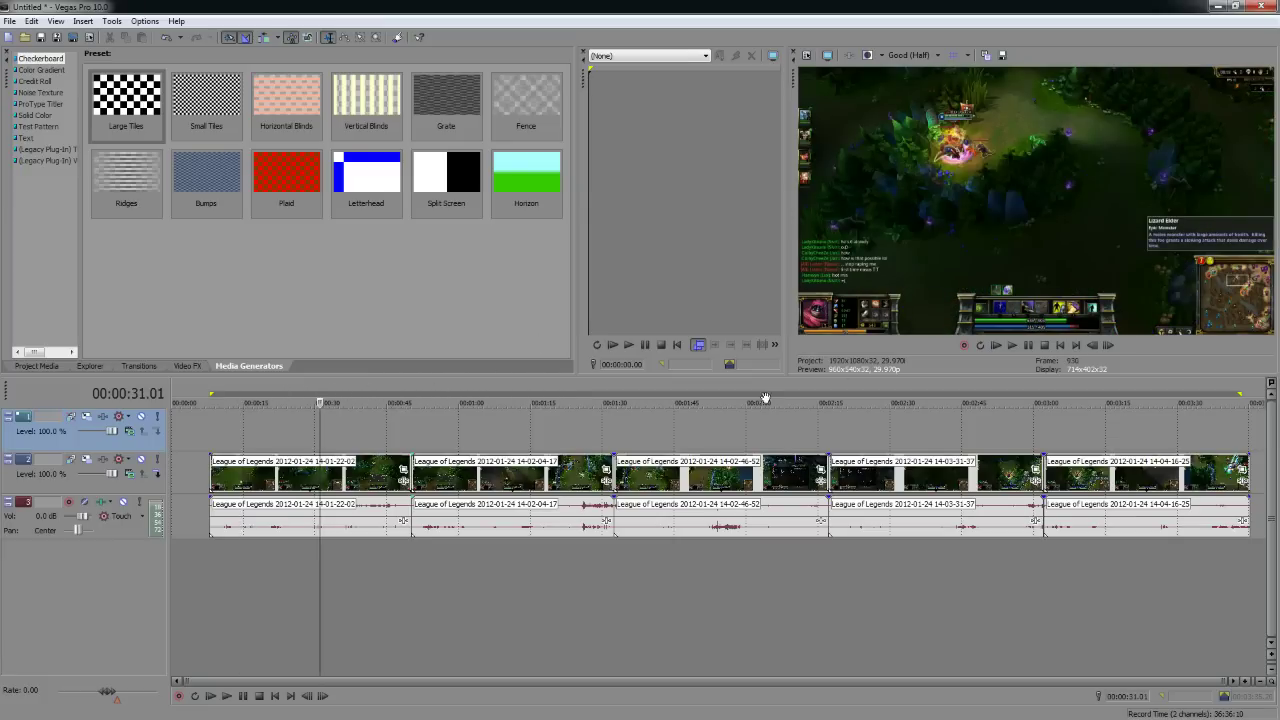
{"action": "left_click", "coordinate": [320, 426]}
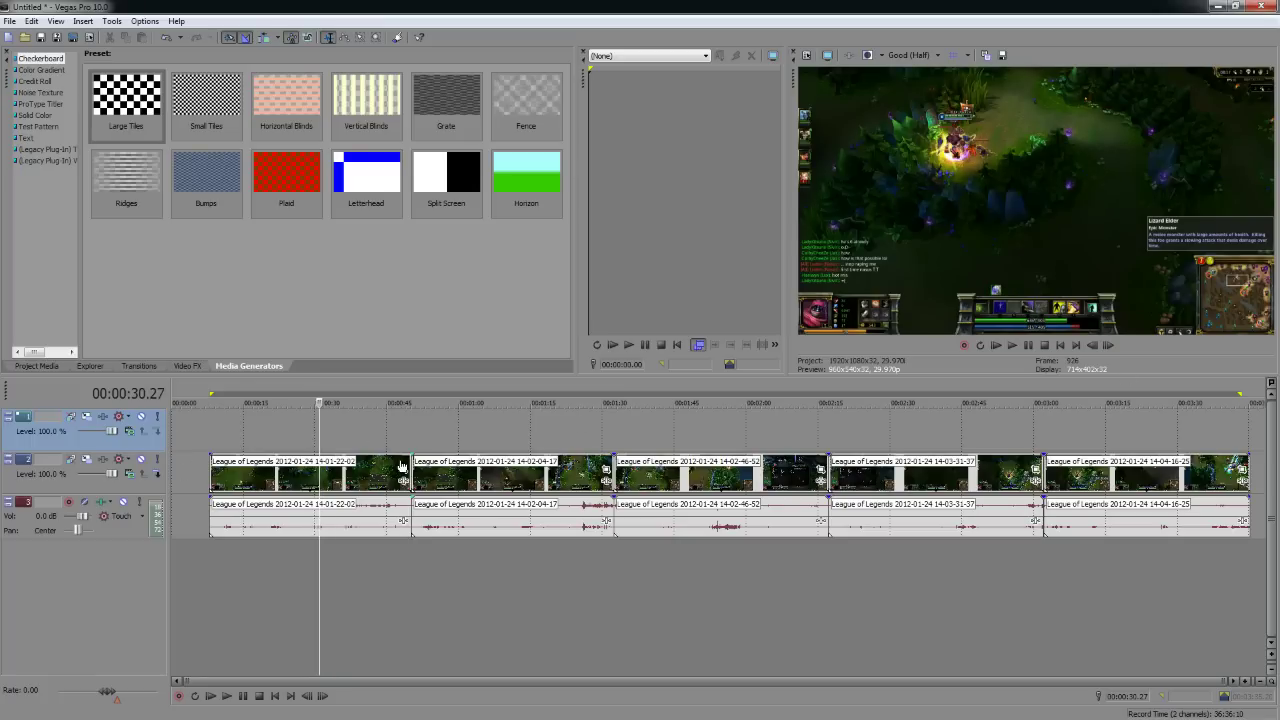
{"action": "left_click", "coordinate": [343, 434]}
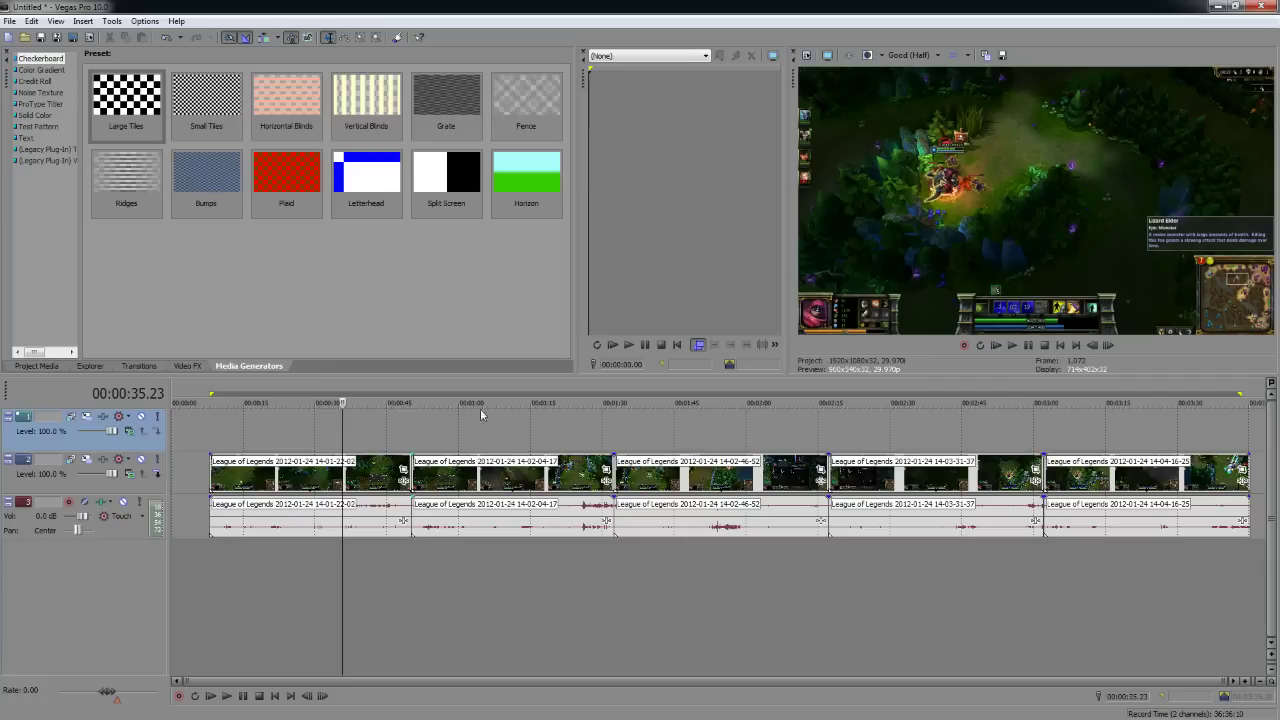
{"action": "left_click", "coordinate": [354, 445]}
{"action": "scroll", "coordinate": [386, 452], "scroll_direction": "up", "scroll_amount": 3}
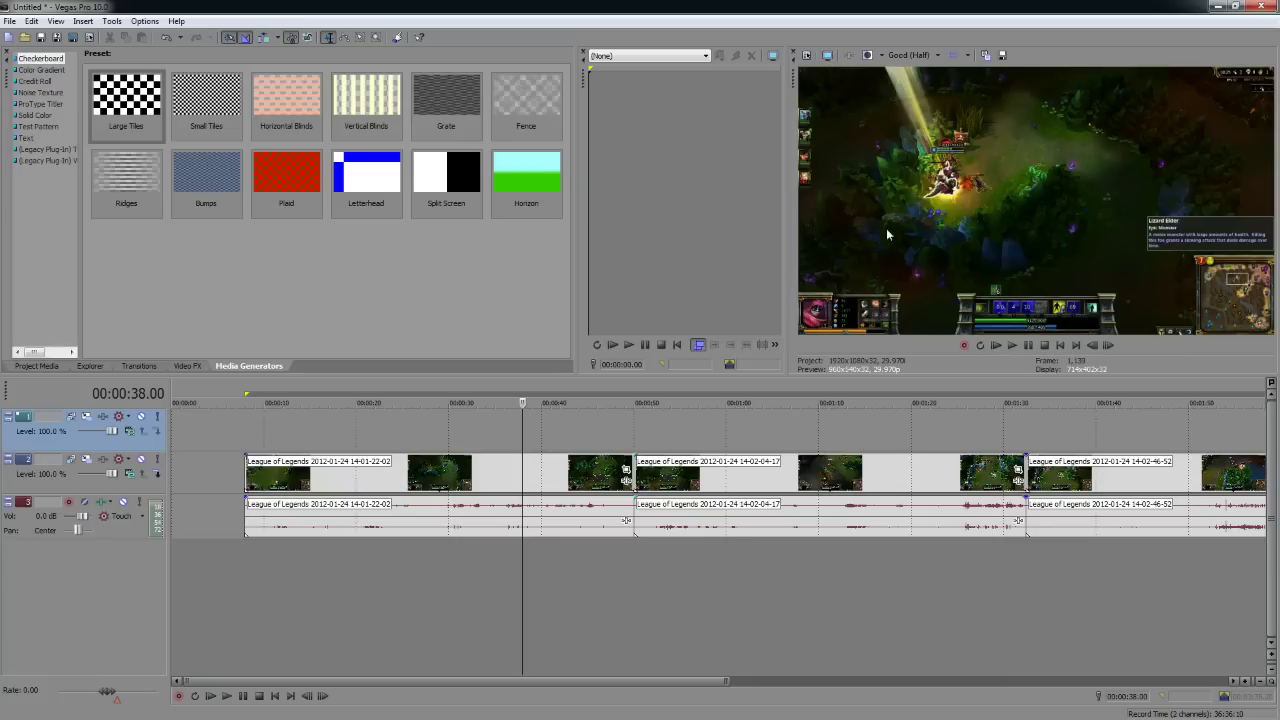
Step: Check Preview Device Preferences, keeping the display adapter, then show the preview full screen on the monitor
{"action": "right_click", "coordinate": [824, 84]}
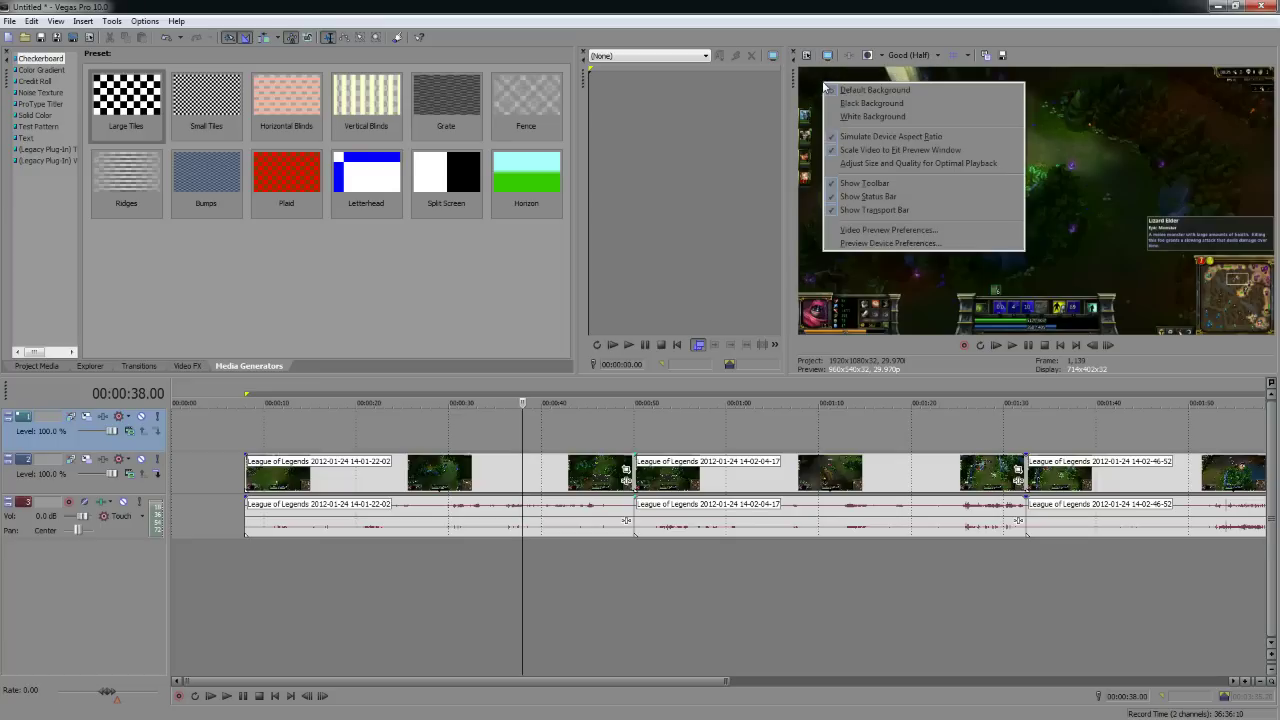
{"action": "left_click", "coordinate": [870, 246]}
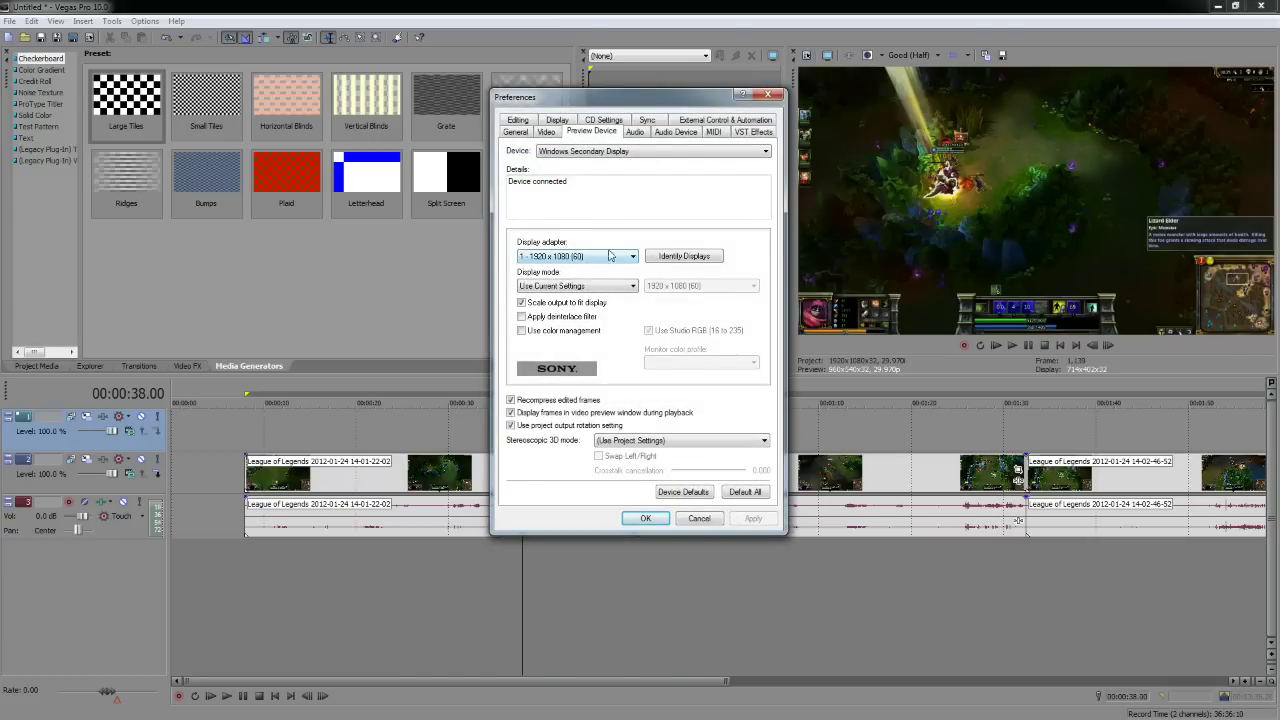
{"action": "left_click", "coordinate": [553, 258]}
{"action": "left_click", "coordinate": [557, 260]}
{"action": "left_click", "coordinate": [767, 96]}
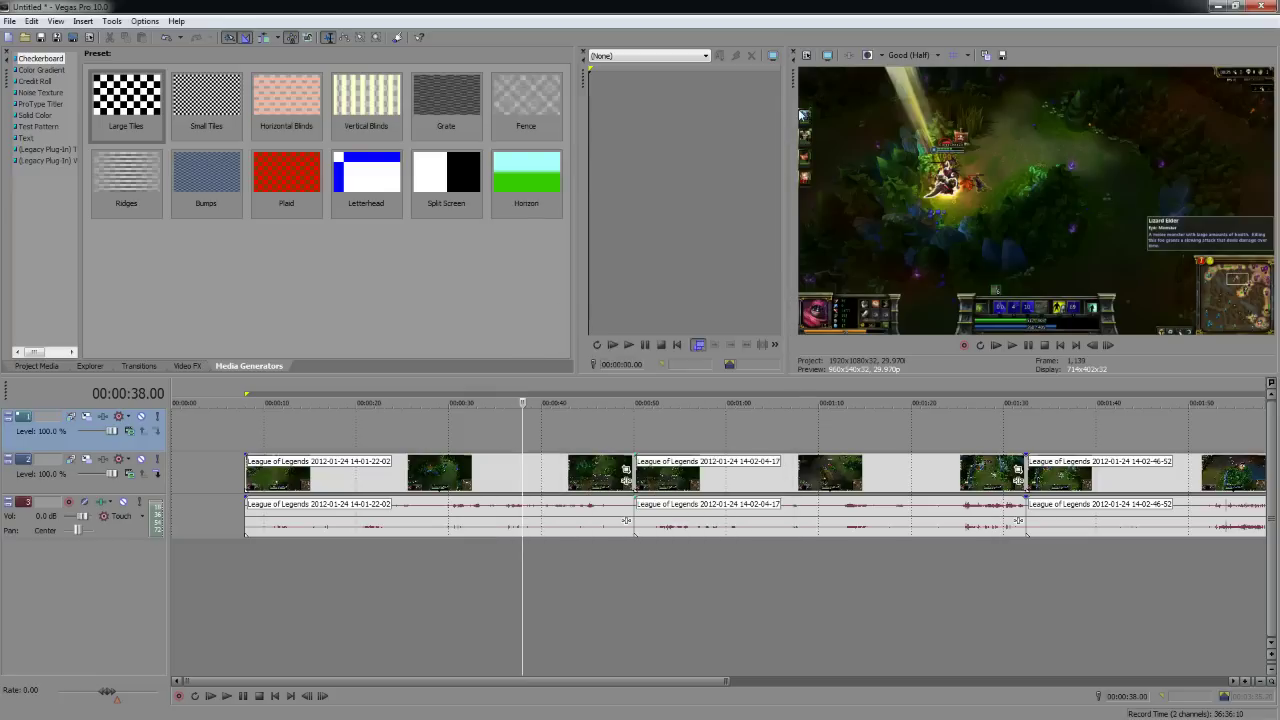
{"action": "left_click", "coordinate": [829, 56]}
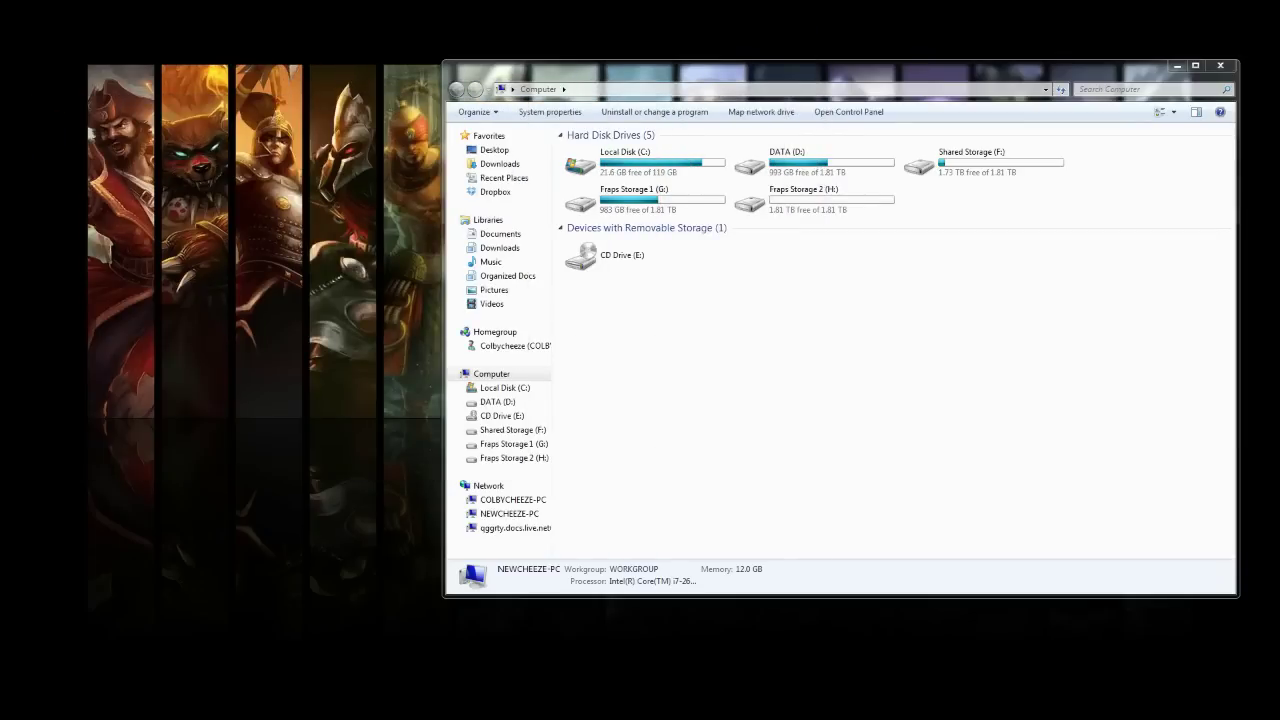
Step: Maximize the Vegas Pro window to fill the screen
{"action": "double_click", "coordinate": [380, 97]}
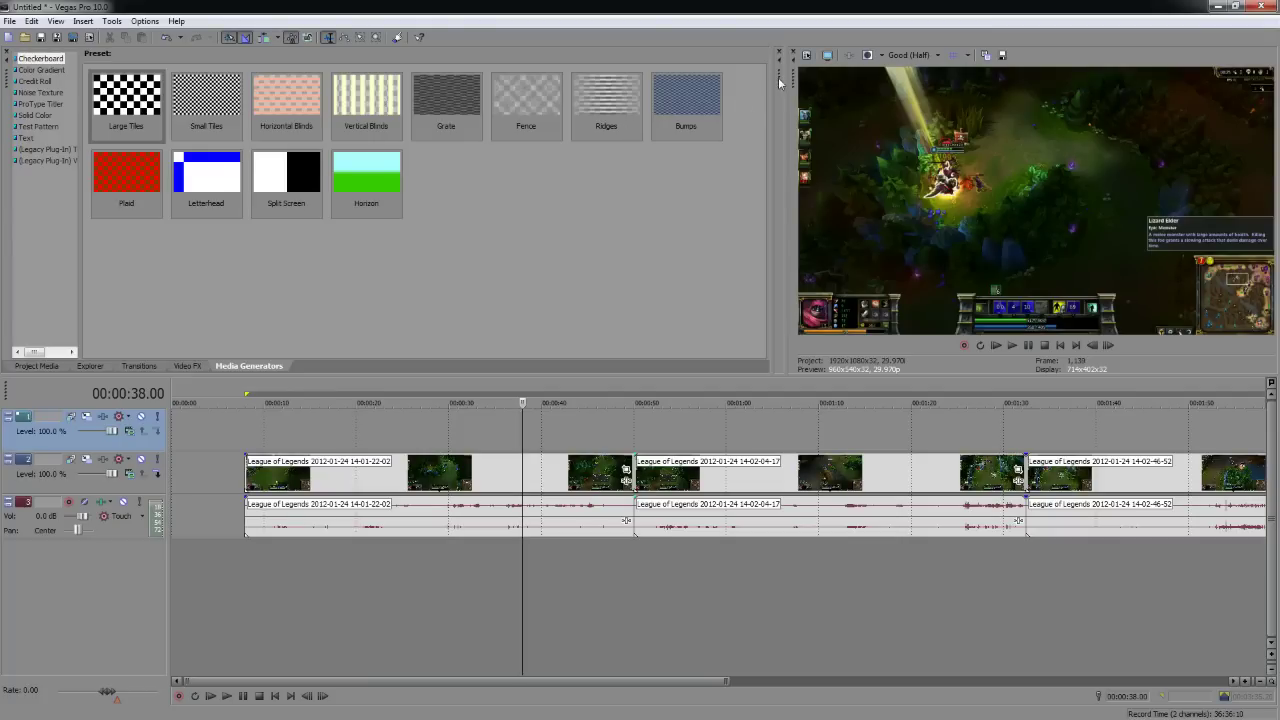
Step: Restore the Trimmer pane width and scrub the timeline around 30–32 seconds while zooming
{"action": "left_click_drag", "start_coordinate": [614, 91], "coordinate": [582, 91]}
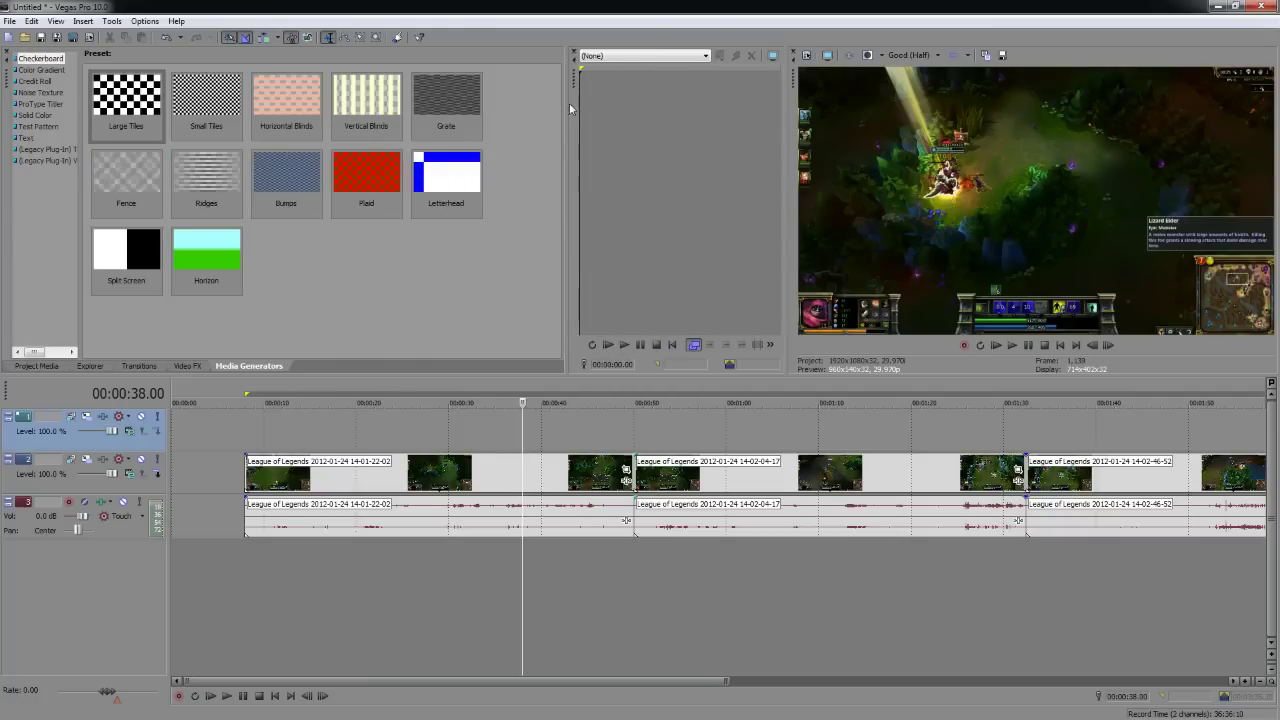
{"action": "left_click", "coordinate": [473, 432]}
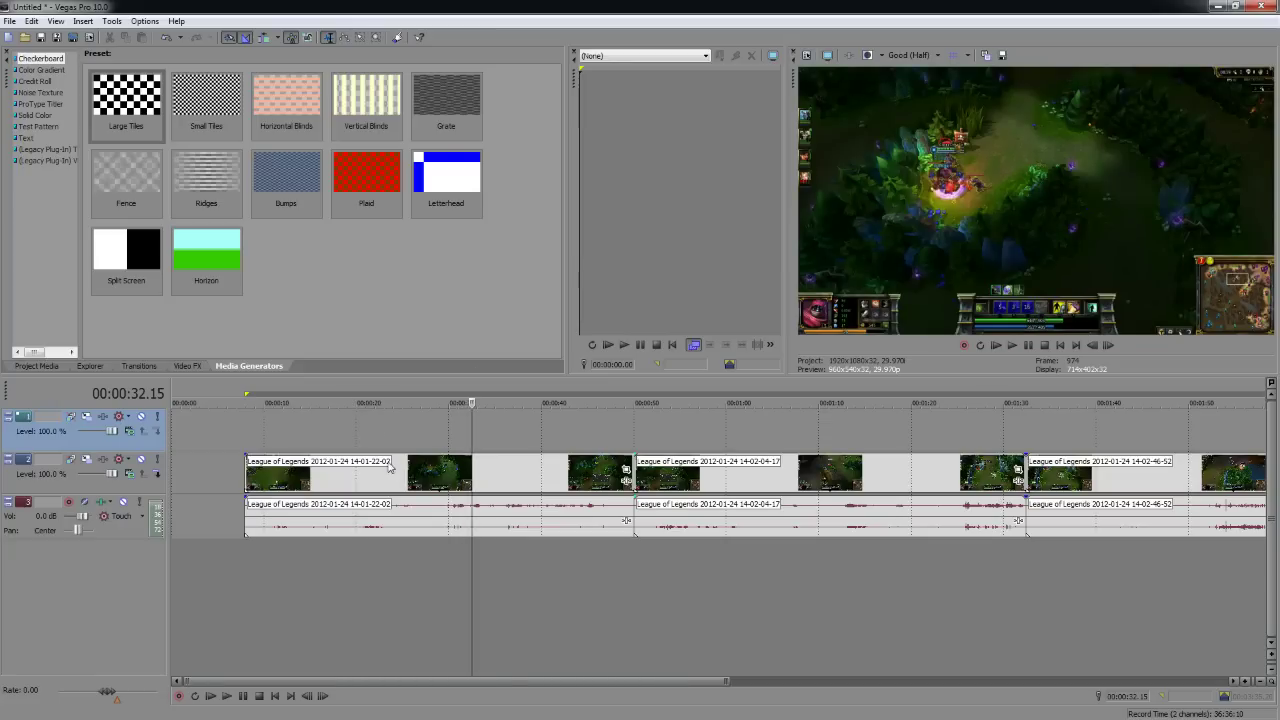
{"action": "left_click", "coordinate": [449, 420]}
{"action": "scroll", "coordinate": [449, 418], "scroll_direction": "up", "scroll_amount": 3}
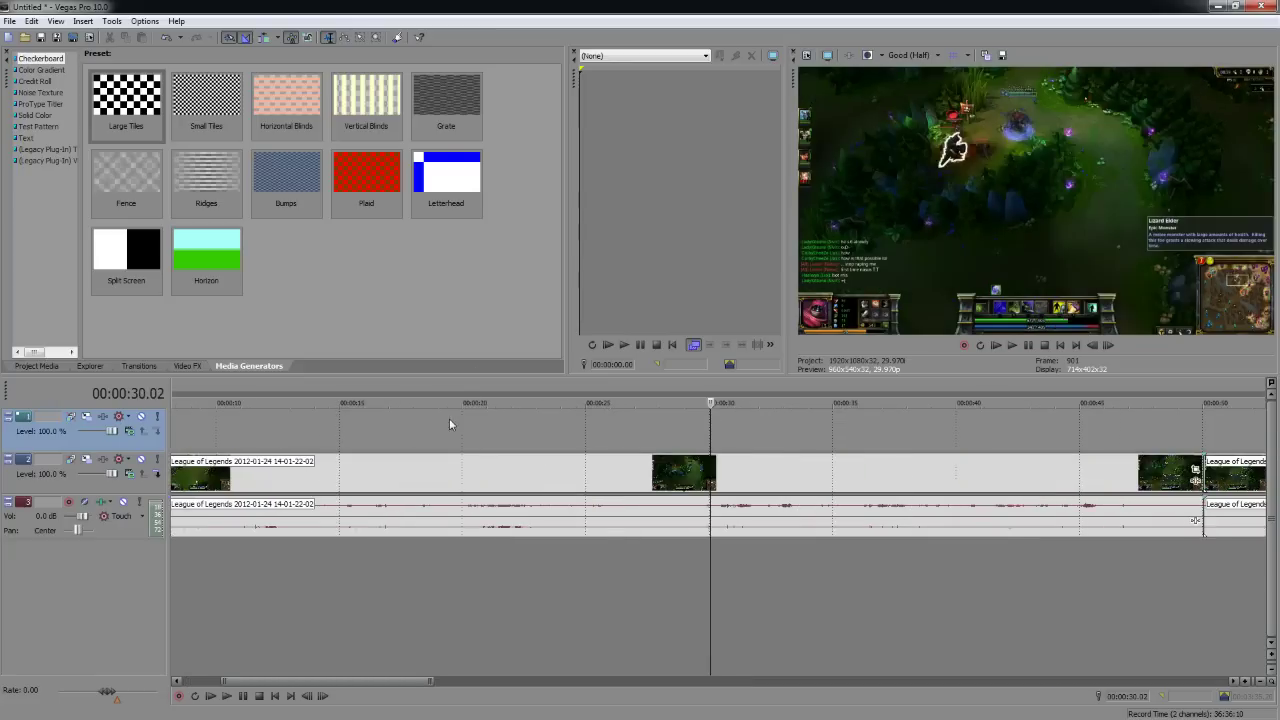
{"action": "scroll", "coordinate": [511, 443], "scroll_direction": "up", "scroll_amount": 3}
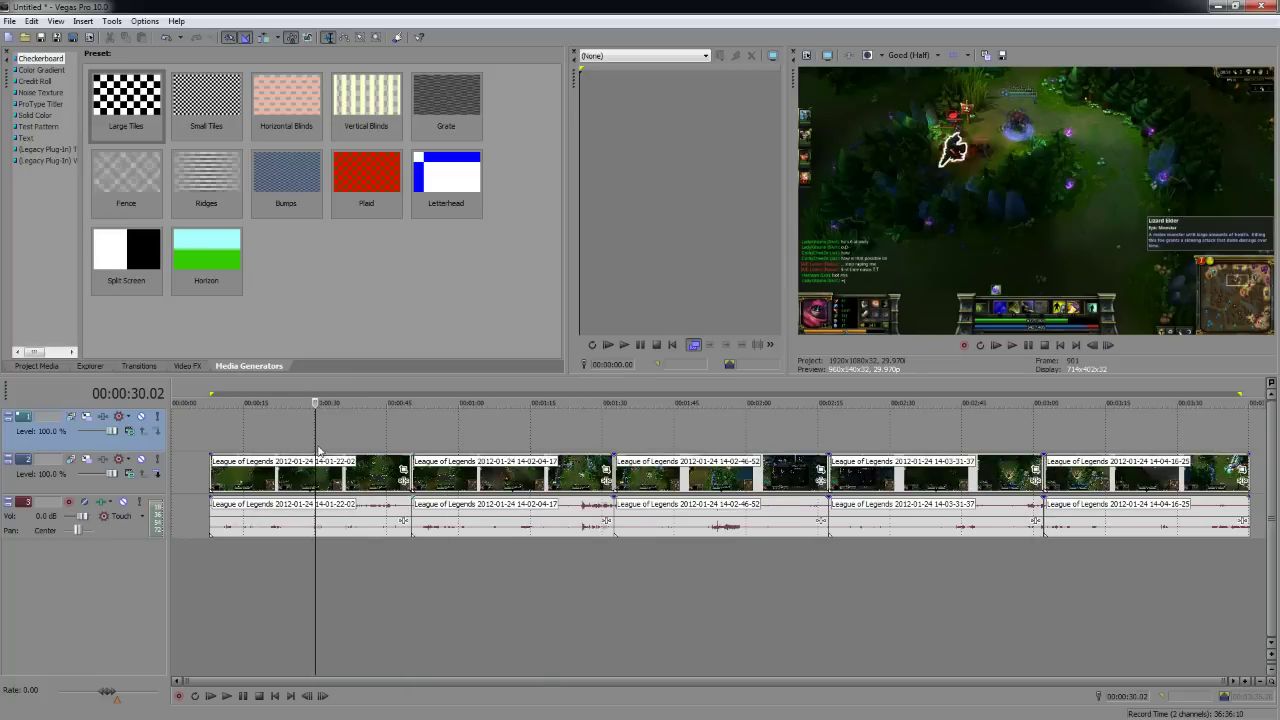
{"action": "scroll", "coordinate": [320, 450], "scroll_direction": "down", "scroll_amount": 8}
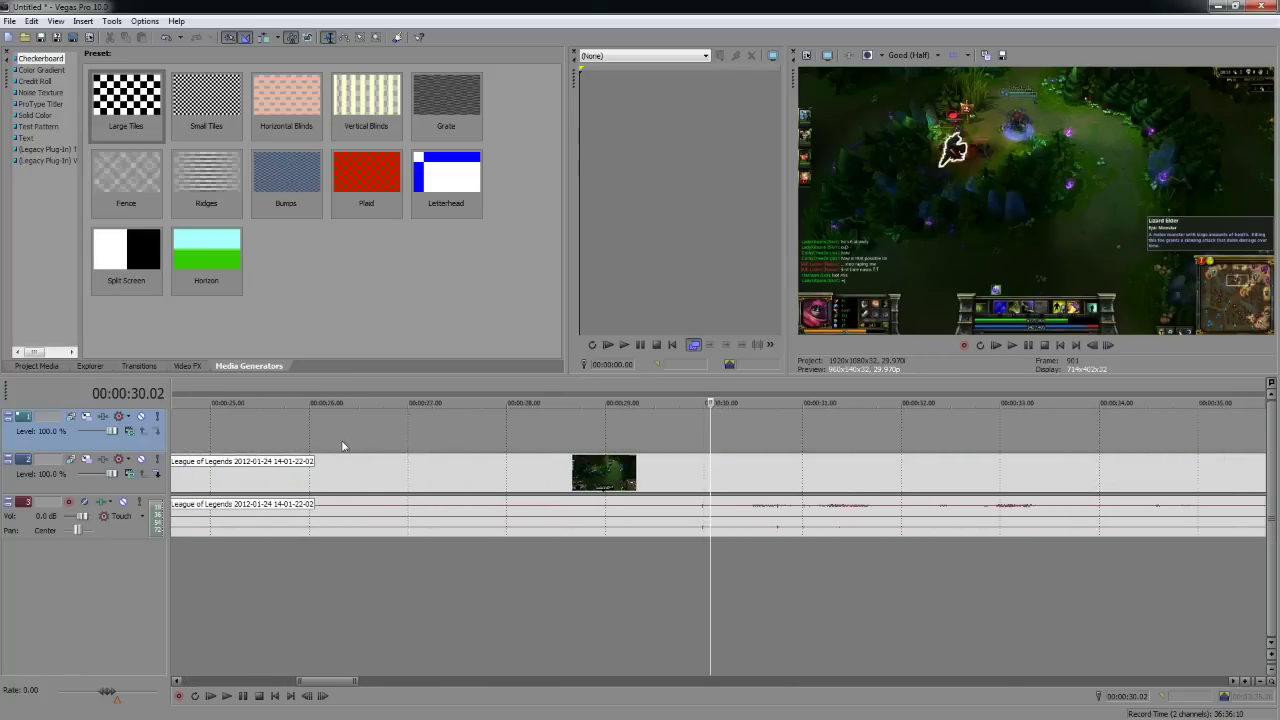
{"action": "scroll", "coordinate": [387, 448], "scroll_direction": "up", "scroll_amount": 4}
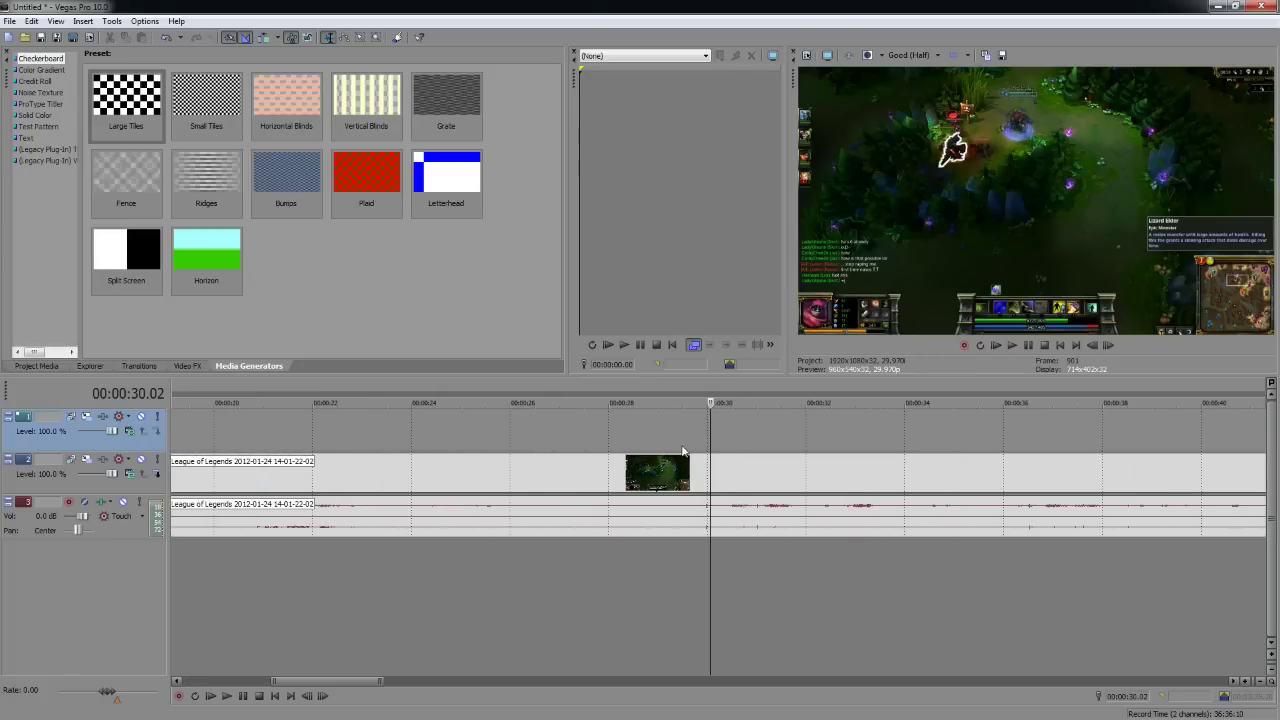
{"action": "scroll", "coordinate": [651, 433], "scroll_direction": "down", "scroll_amount": 5}
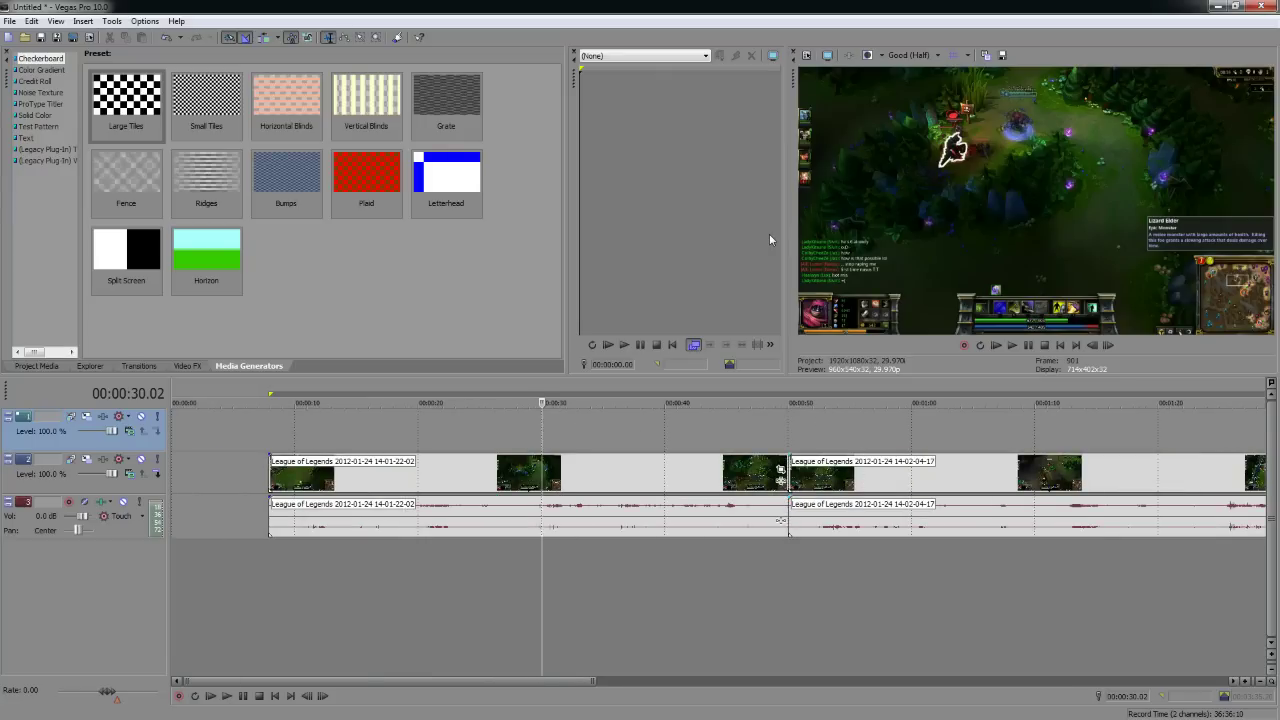
Step: Toggle the full-screen monitor preview, then scrub through the clips at about 42 s, 59 s, 1:11 and 1:38
{"action": "left_click", "coordinate": [829, 57]}
{"action": "key", "text": "Escape"}
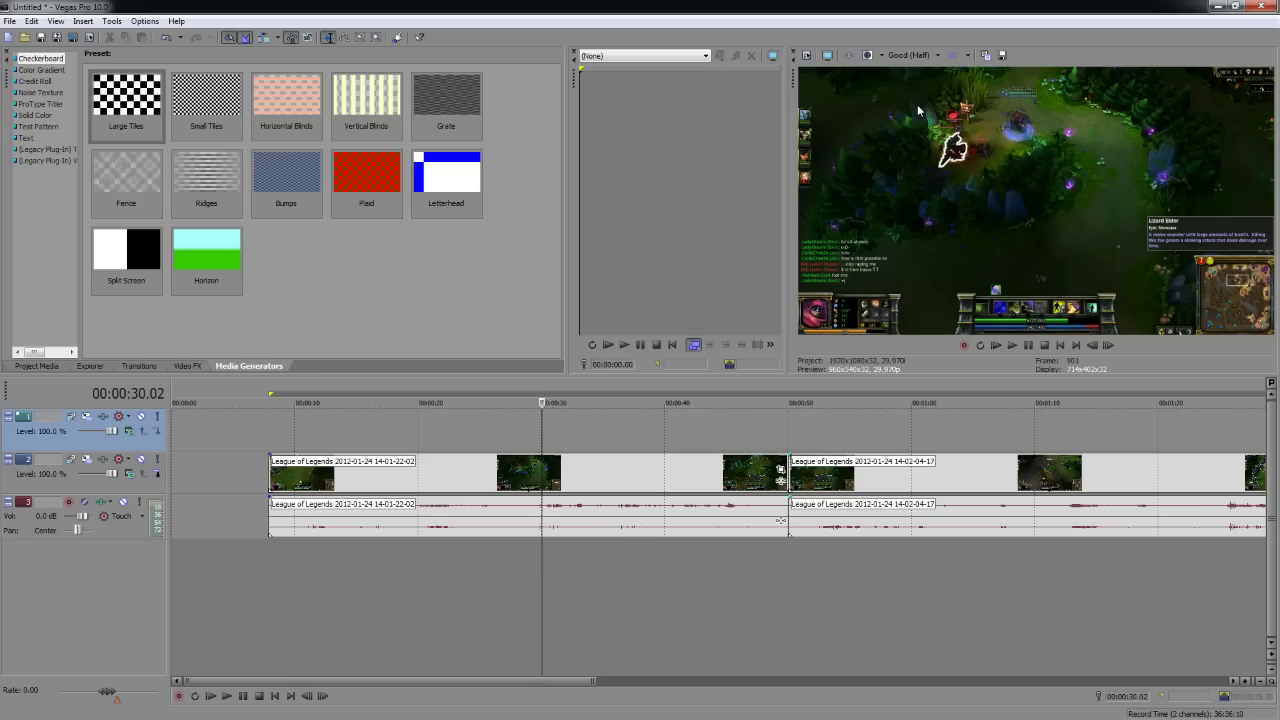
{"action": "left_click", "coordinate": [700, 392]}
{"action": "left_click", "coordinate": [907, 393]}
{"action": "left_click", "coordinate": [1049, 394]}
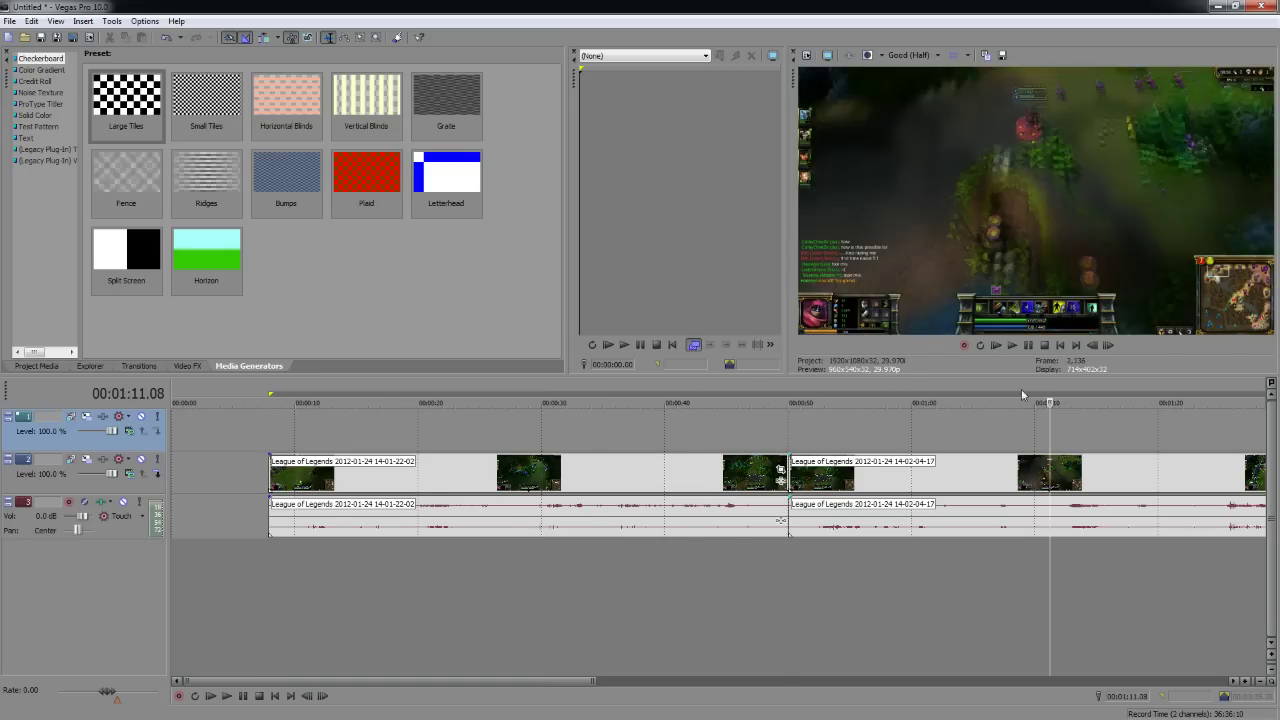
{"action": "scroll", "coordinate": [916, 396], "scroll_direction": "down", "scroll_amount": 2}
{"action": "left_click", "coordinate": [964, 393]}
{"action": "scroll", "coordinate": [938, 392], "scroll_direction": "down", "scroll_amount": 1}
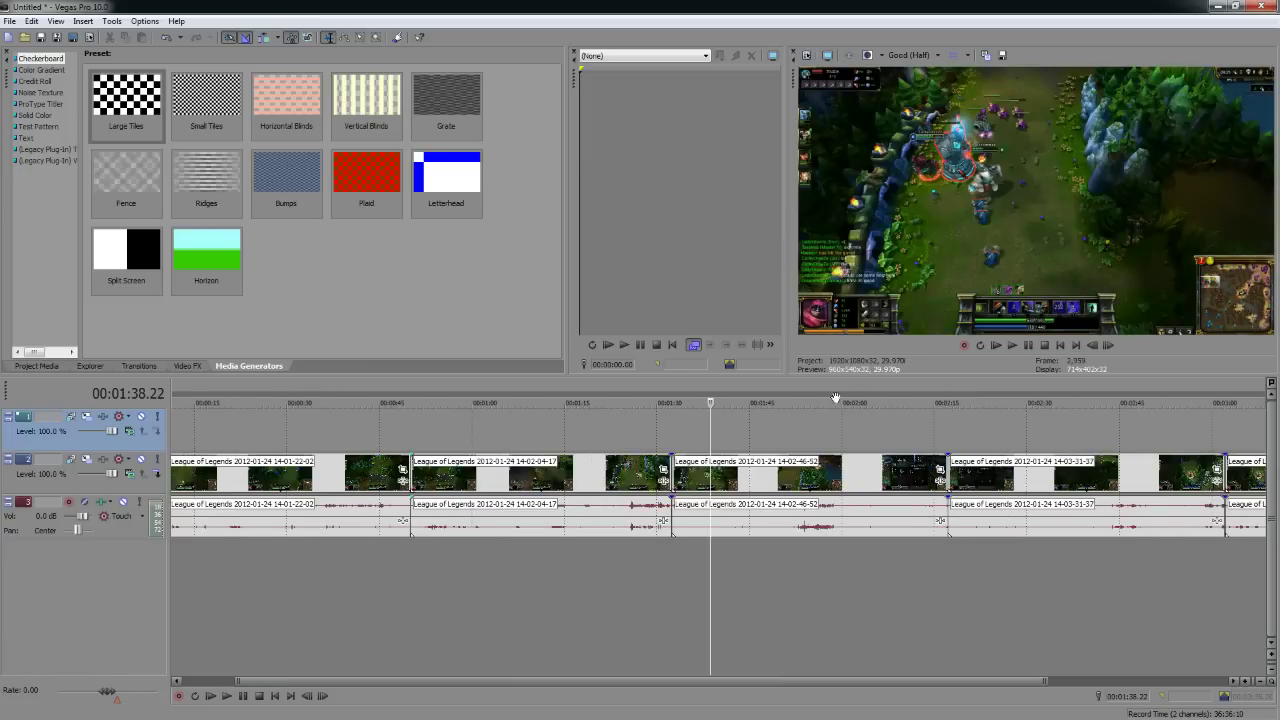
Step: Place the playhead at 2:34 in the 14-03-31-37 clip and play back from there
{"action": "left_click", "coordinate": [975, 384]}
{"action": "scroll", "coordinate": [971, 386], "scroll_direction": "down", "scroll_amount": 1}
{"action": "left_click", "coordinate": [912, 389]}
{"action": "scroll", "coordinate": [965, 437], "scroll_direction": "up", "scroll_amount": 3}
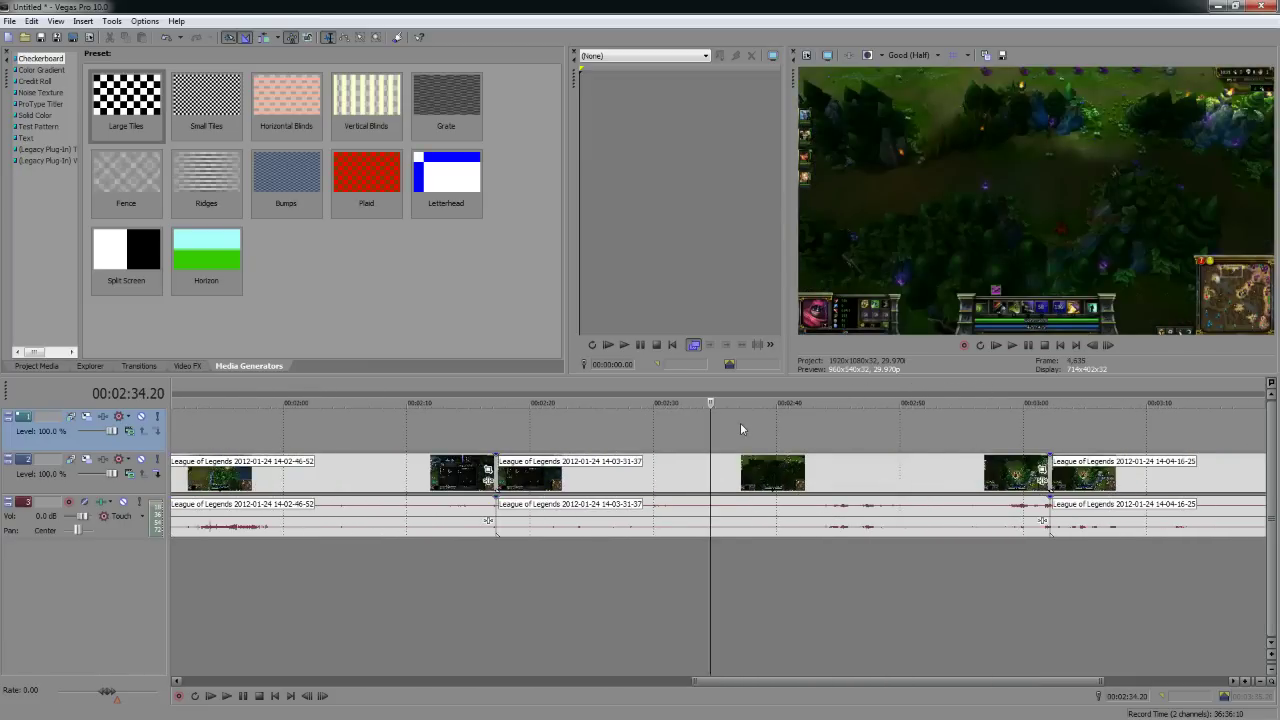
{"action": "scroll", "coordinate": [740, 428], "scroll_direction": "up", "scroll_amount": 2}
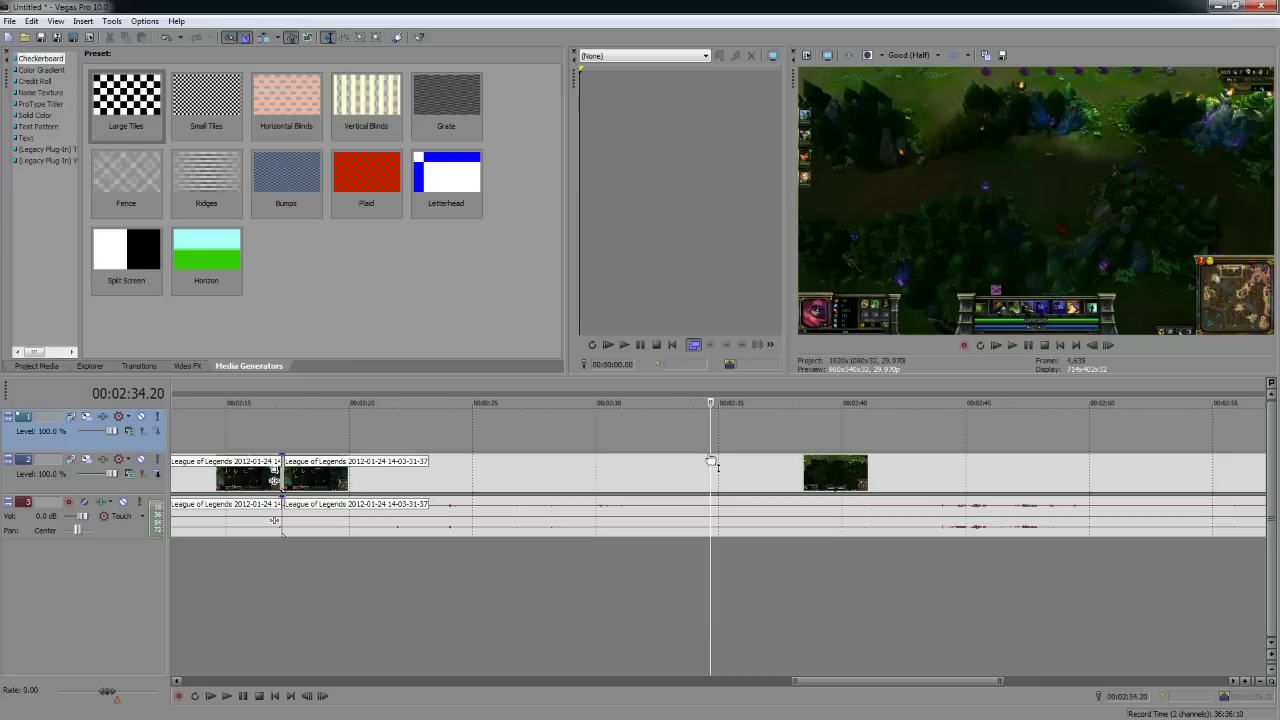
{"action": "scroll", "coordinate": [711, 461], "scroll_direction": "down", "scroll_amount": 1}
{"action": "key", "text": "space"}
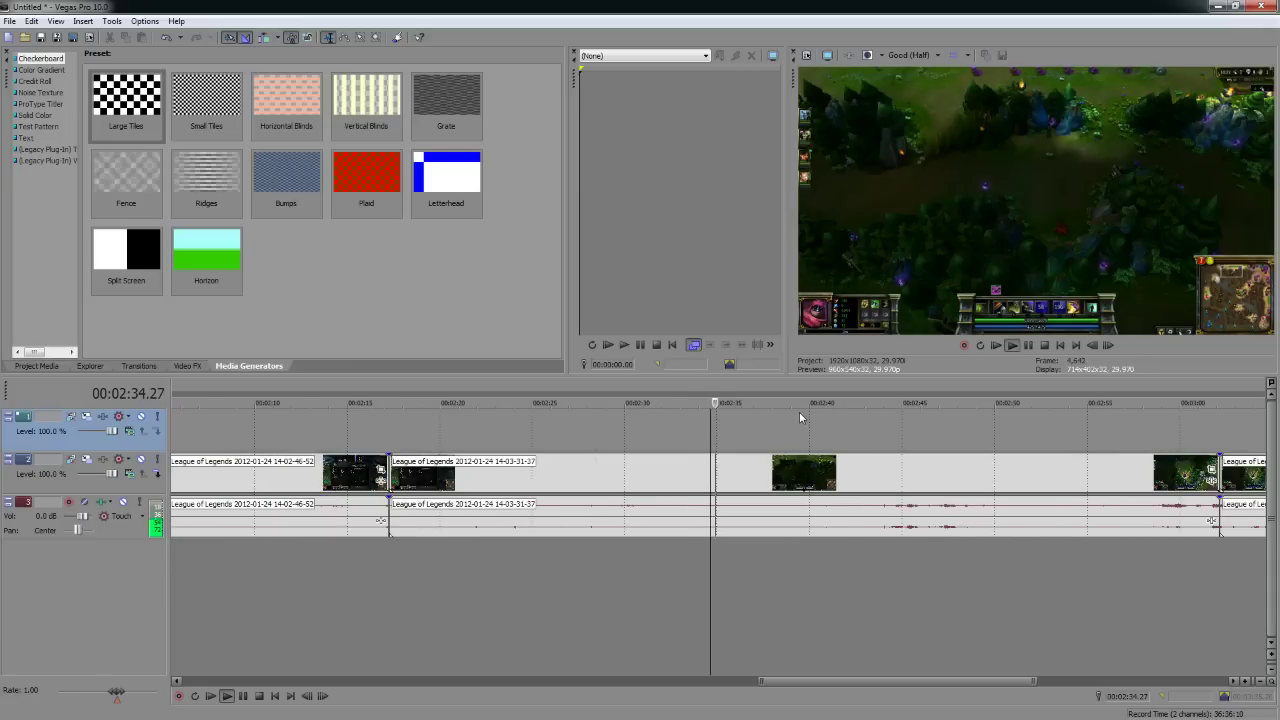
{"action": "key", "text": "space"}
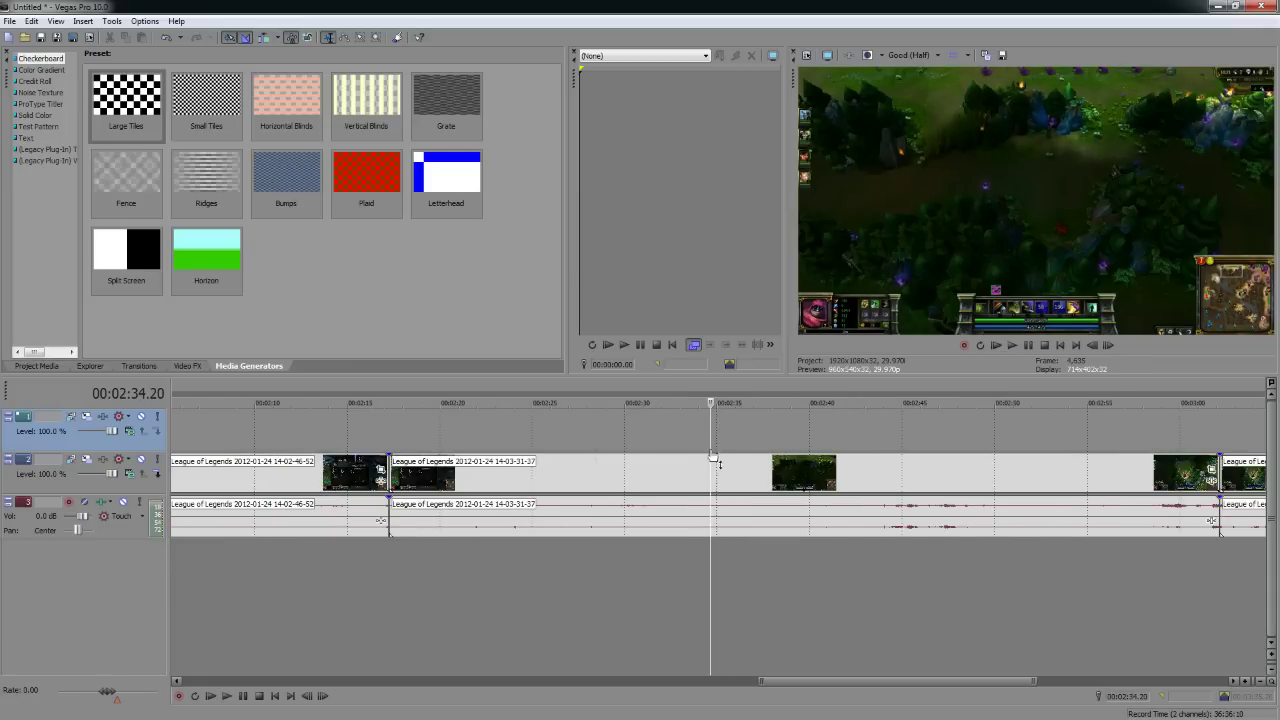
Step: Split the 14-03-31-37 video clip at 02:34.18 and again at 02:57.06
{"action": "left_click", "coordinate": [710, 466]}
{"action": "key", "text": "s"}
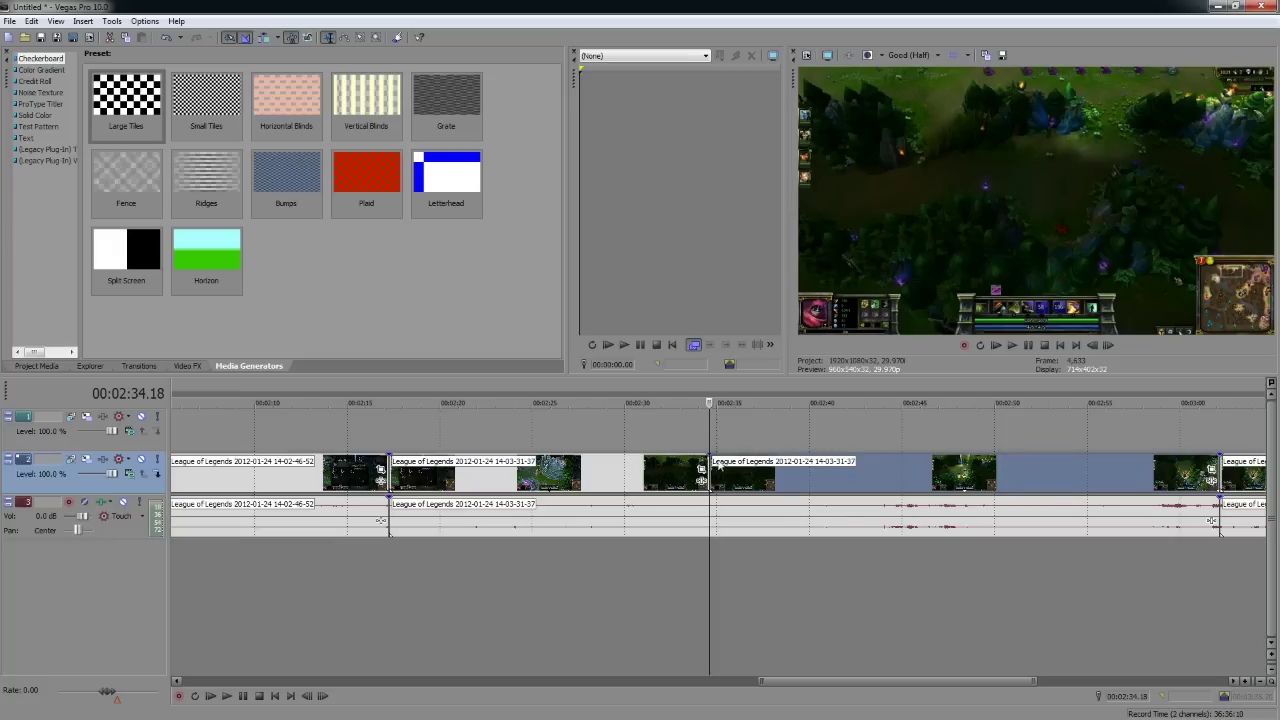
{"action": "scroll", "coordinate": [712, 460], "scroll_direction": "down", "scroll_amount": 3}
{"action": "left_click", "coordinate": [918, 390]}
{"action": "left_click", "coordinate": [921, 472]}
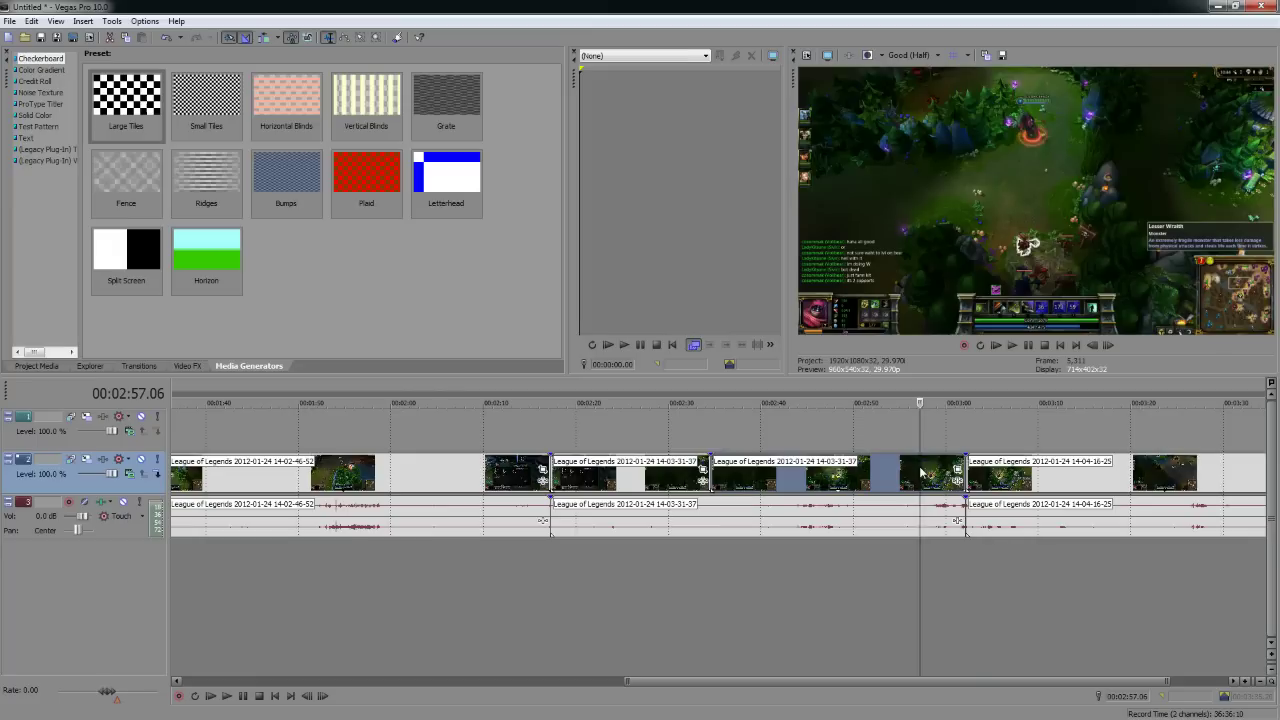
{"action": "key", "text": "s"}
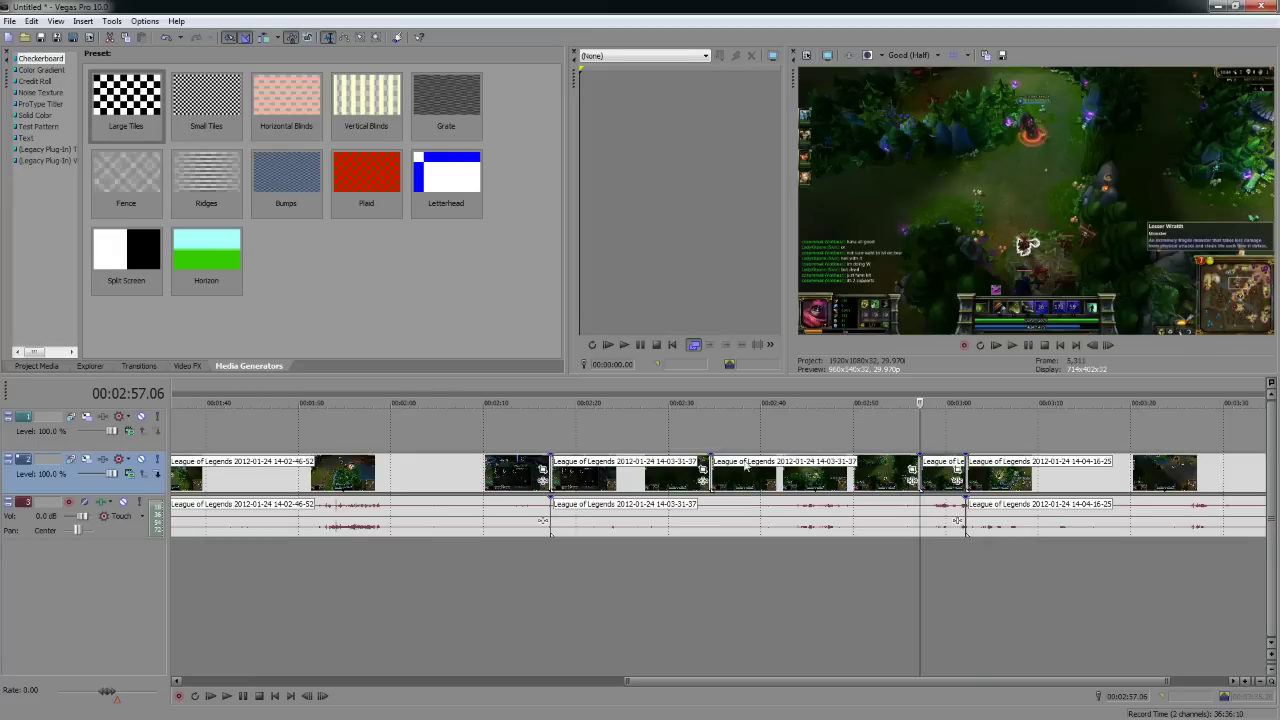
{"action": "left_click", "coordinate": [652, 472]}
{"action": "scroll", "coordinate": [638, 474], "scroll_direction": "down", "scroll_amount": 3}
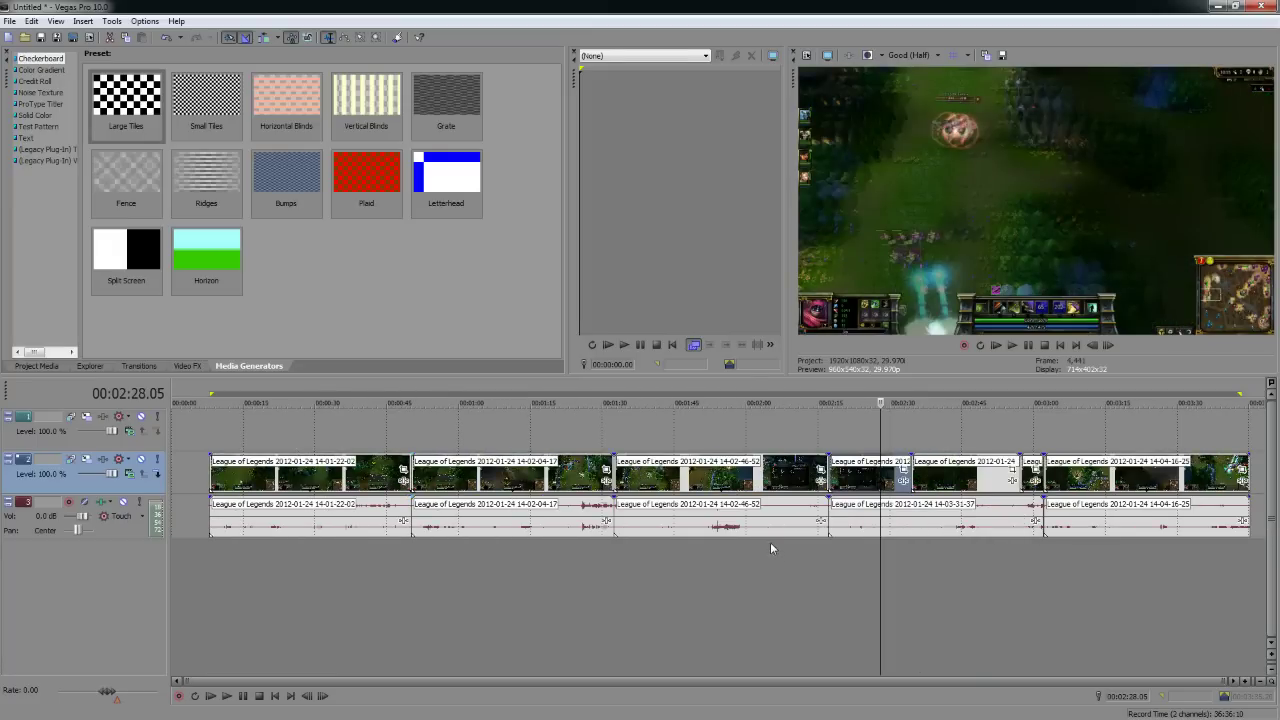
Step: Split the audio at both cut points, delete everything before 02:34.18, and move the kept clip to about 00:20
{"action": "left_click", "coordinate": [345, 523]}
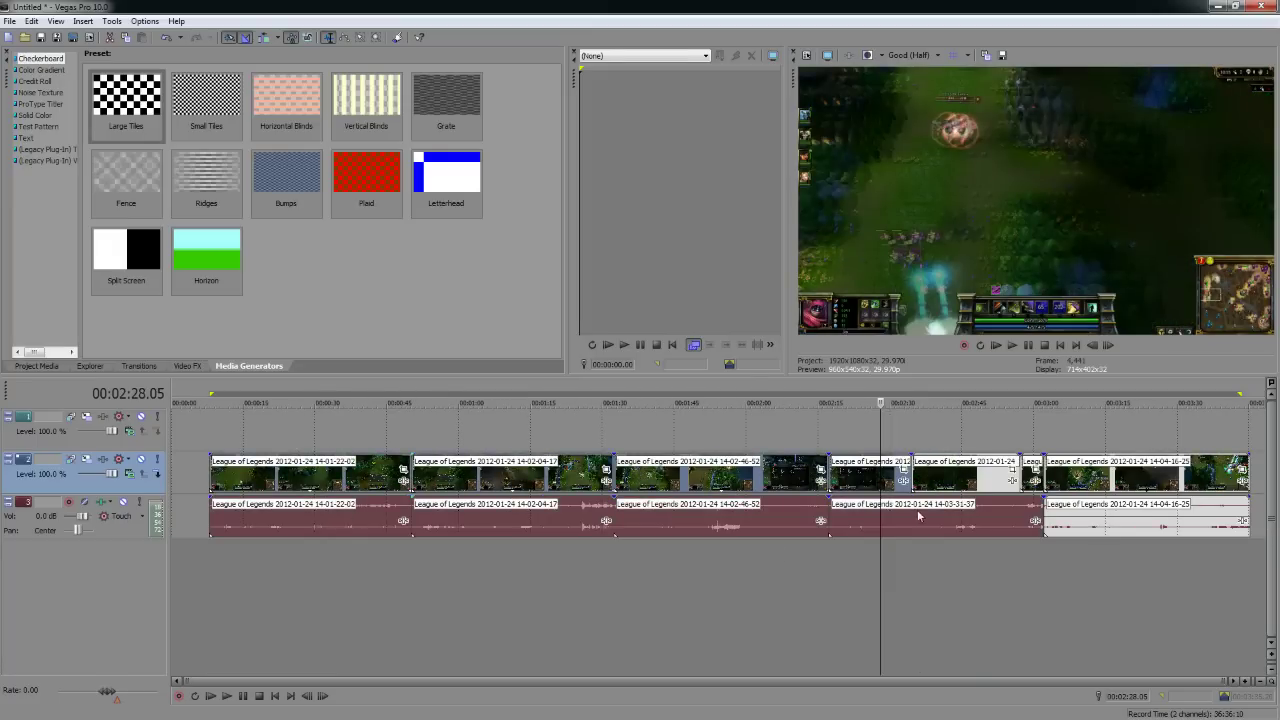
{"action": "left_click", "coordinate": [917, 515]}
{"action": "key", "text": "s"}
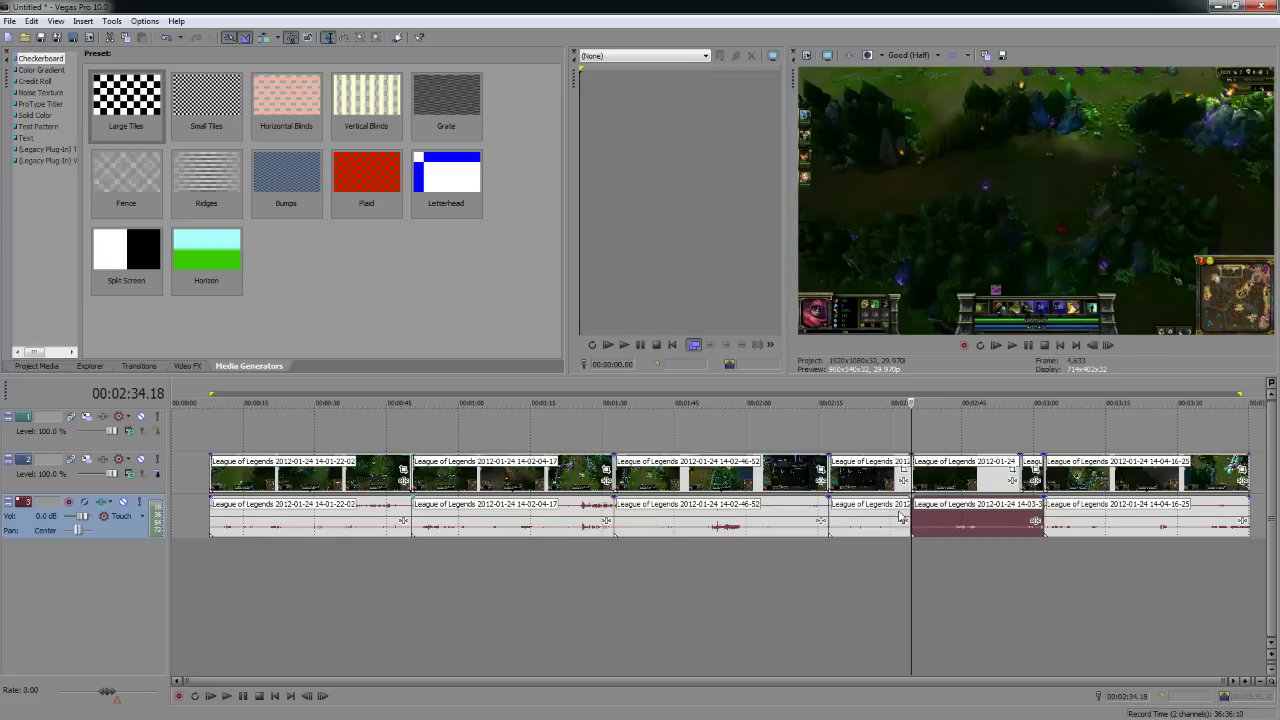
{"action": "left_click", "coordinate": [1022, 518]}
{"action": "key", "text": "s"}
{"action": "left_click", "coordinate": [874, 479]}
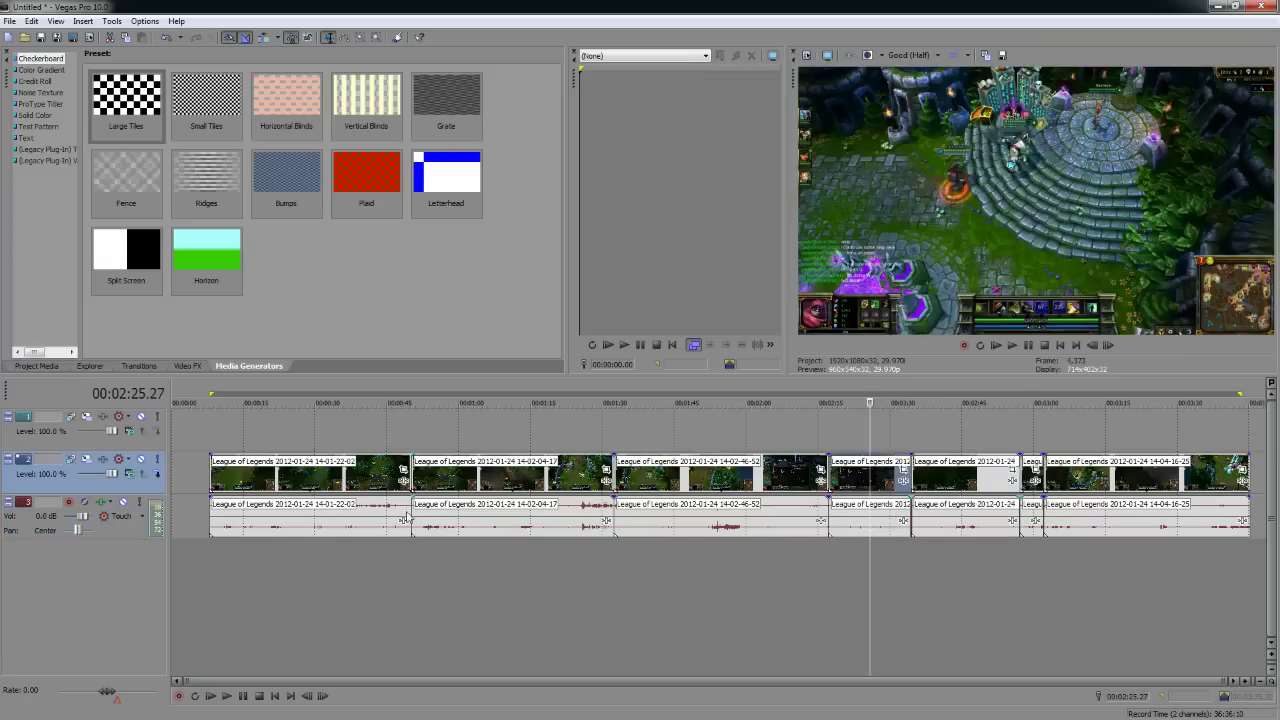
{"action": "left_click", "coordinate": [306, 527]}
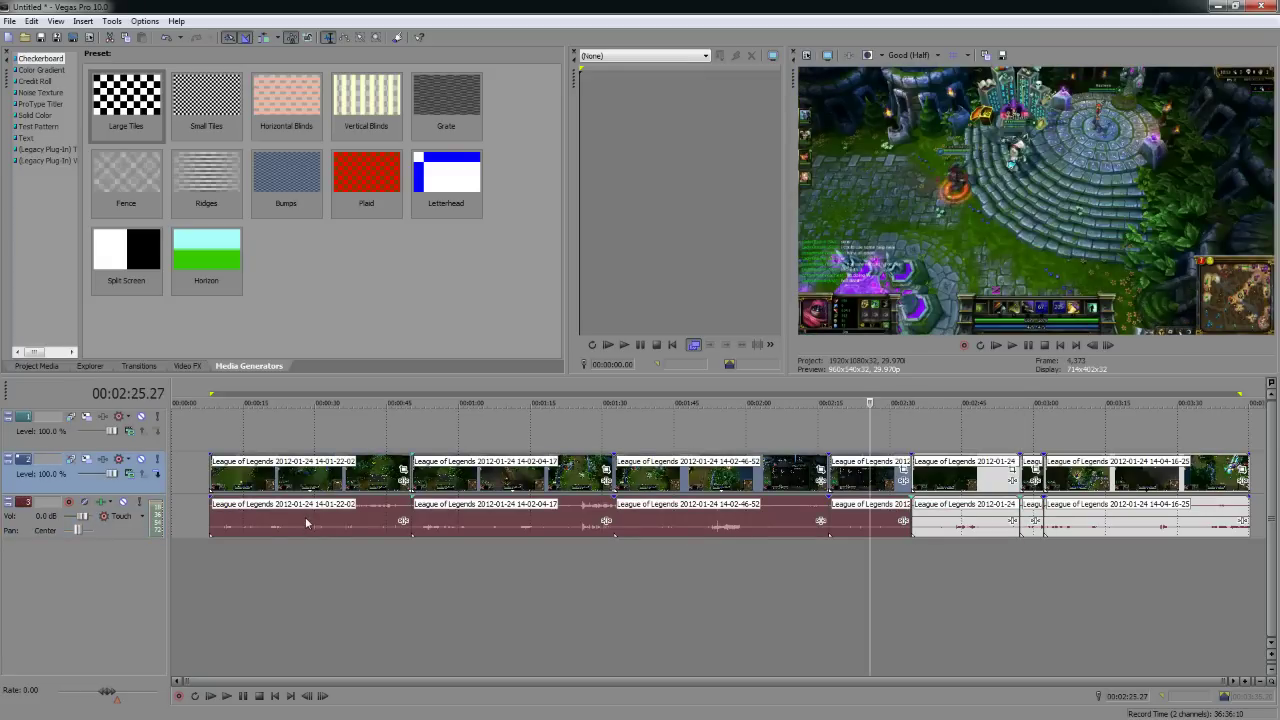
{"action": "key", "text": "Delete"}
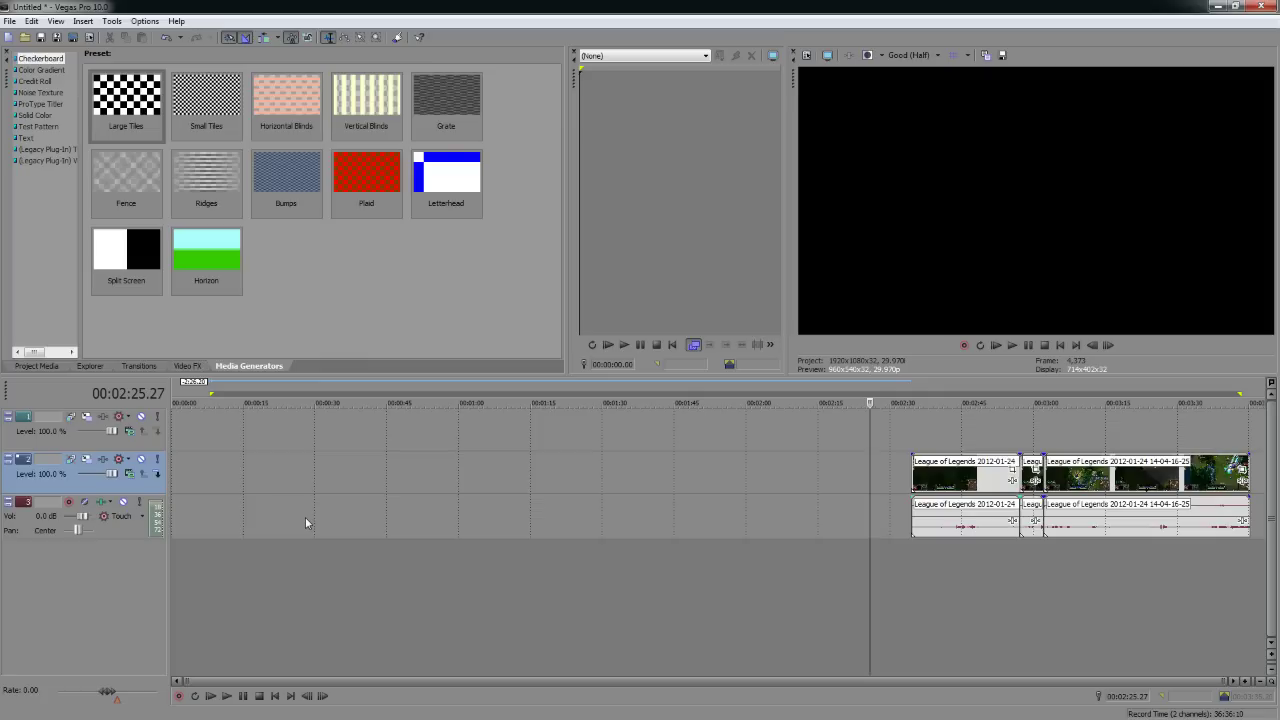
{"action": "left_click", "coordinate": [963, 479]}
{"action": "left_click_drag", "start_coordinate": [936, 474], "coordinate": [304, 475]}
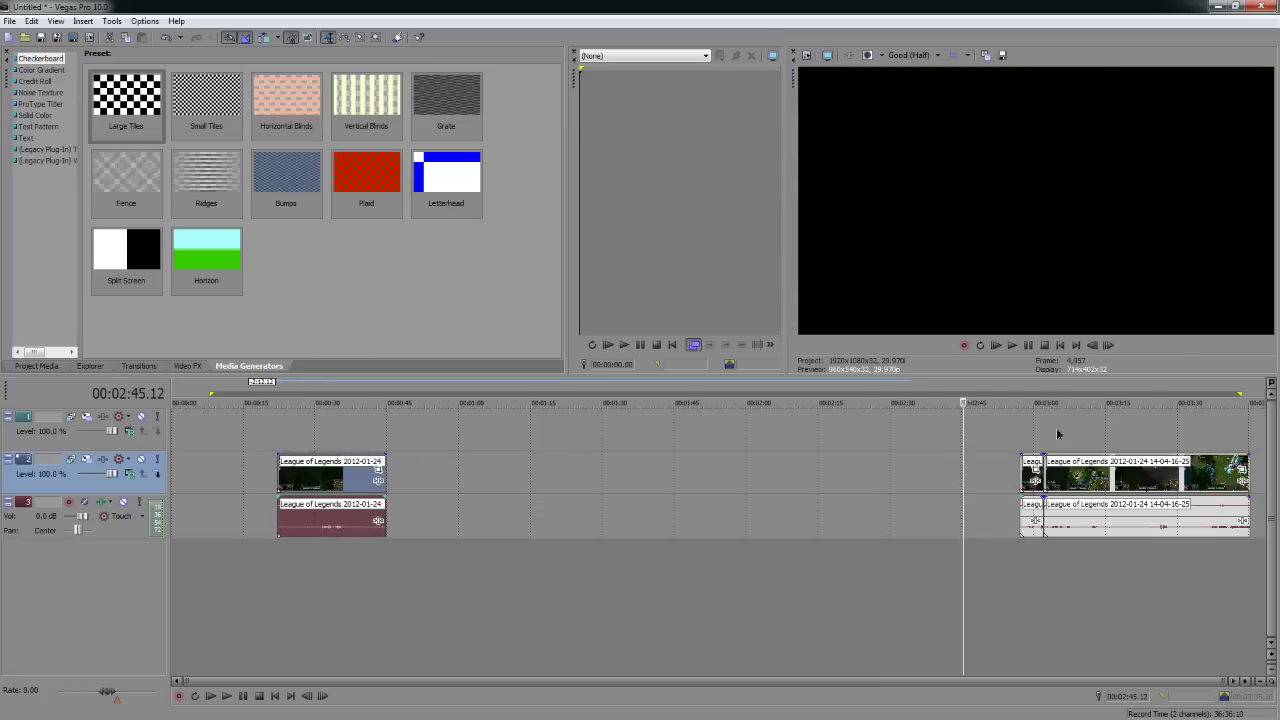
Step: Cut out the piece between 03:19.20 and 03:32.08 and place a remaining piece right after the first clip
{"action": "left_click", "coordinate": [1057, 433]}
{"action": "scroll", "coordinate": [1040, 420], "scroll_direction": "up", "scroll_amount": 2}
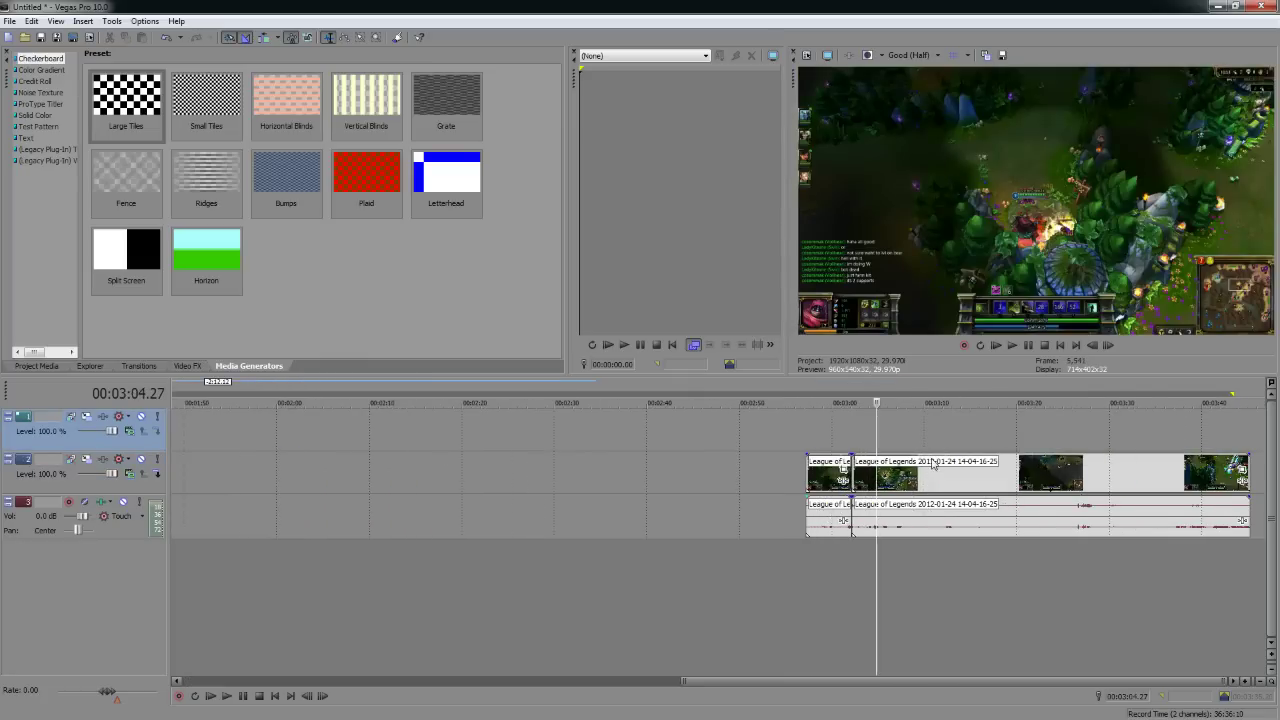
{"action": "left_click", "coordinate": [1014, 402]}
{"action": "left_click", "coordinate": [1010, 478]}
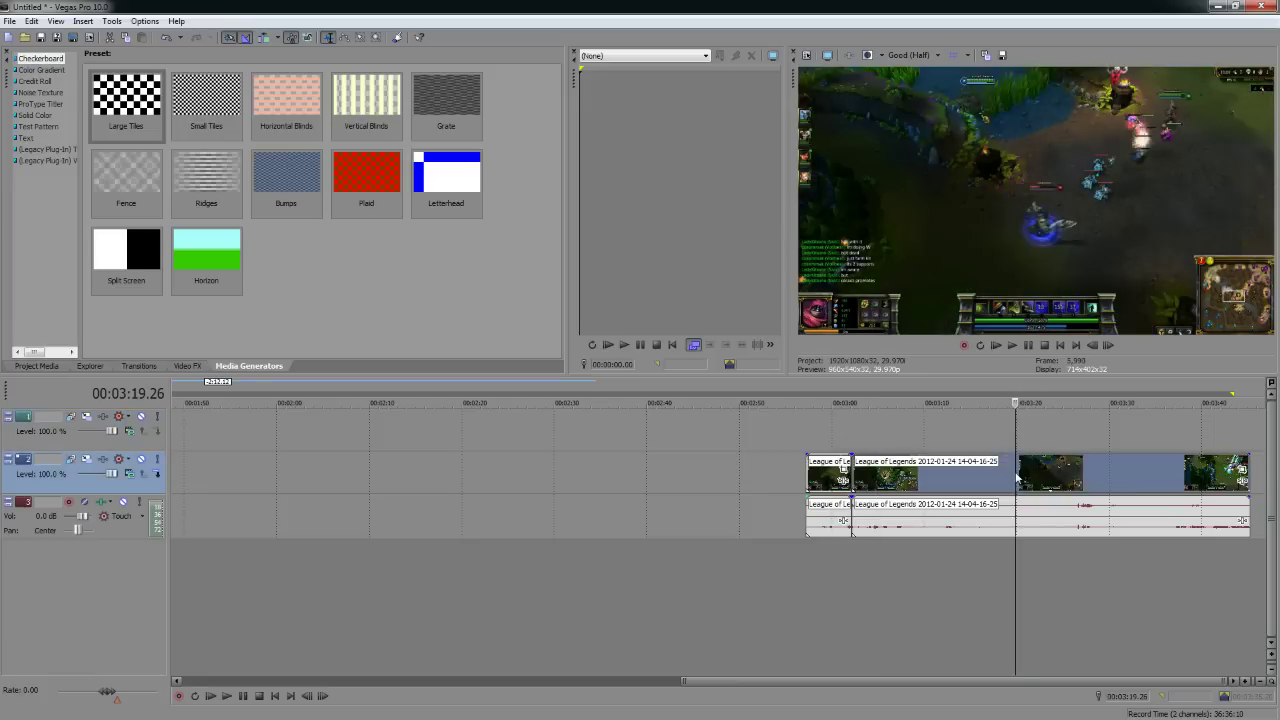
{"action": "key", "text": "s"}
{"action": "left_click", "coordinate": [1130, 476]}
{"action": "key", "text": "s"}
{"action": "left_click", "coordinate": [1076, 480]}
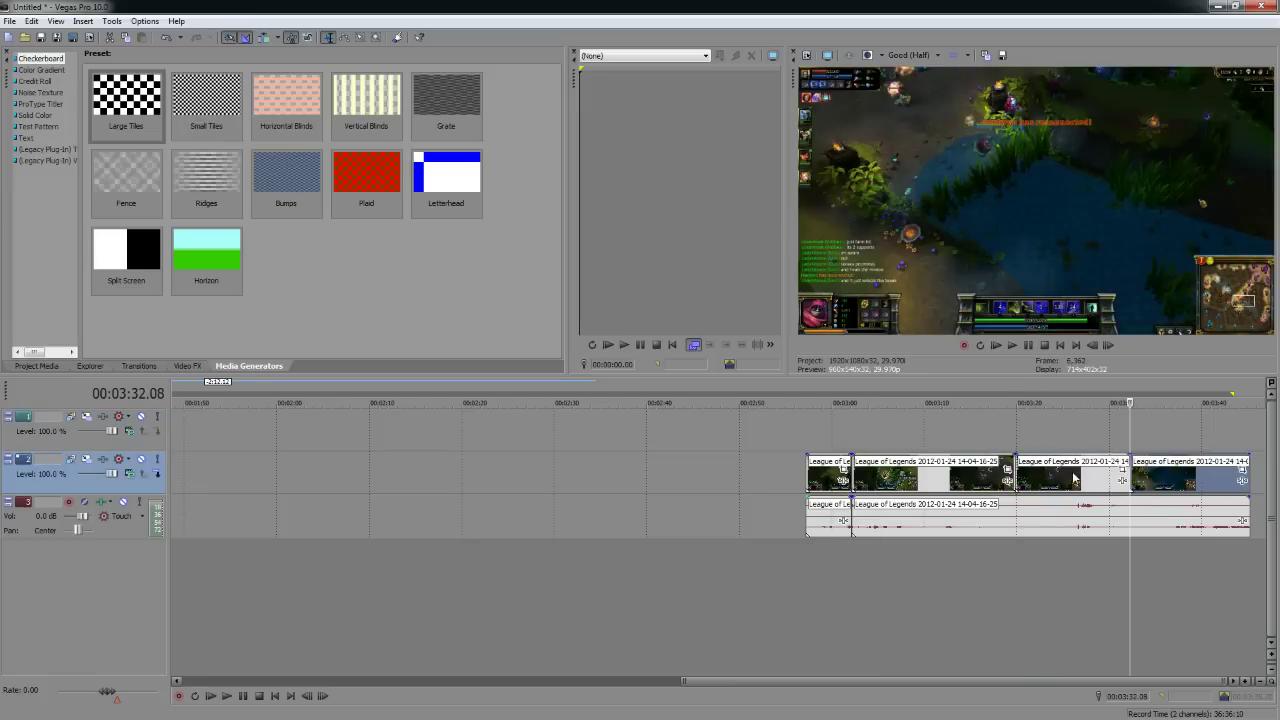
{"action": "scroll", "coordinate": [1076, 480], "scroll_direction": "down", "scroll_amount": 2}
{"action": "key", "text": "Delete"}
{"action": "left_click_drag", "start_coordinate": [962, 483], "coordinate": [407, 480]}
Step: Delete both audio clips and the leftover clips on the right of the timeline
{"action": "left_click", "coordinate": [367, 518]}
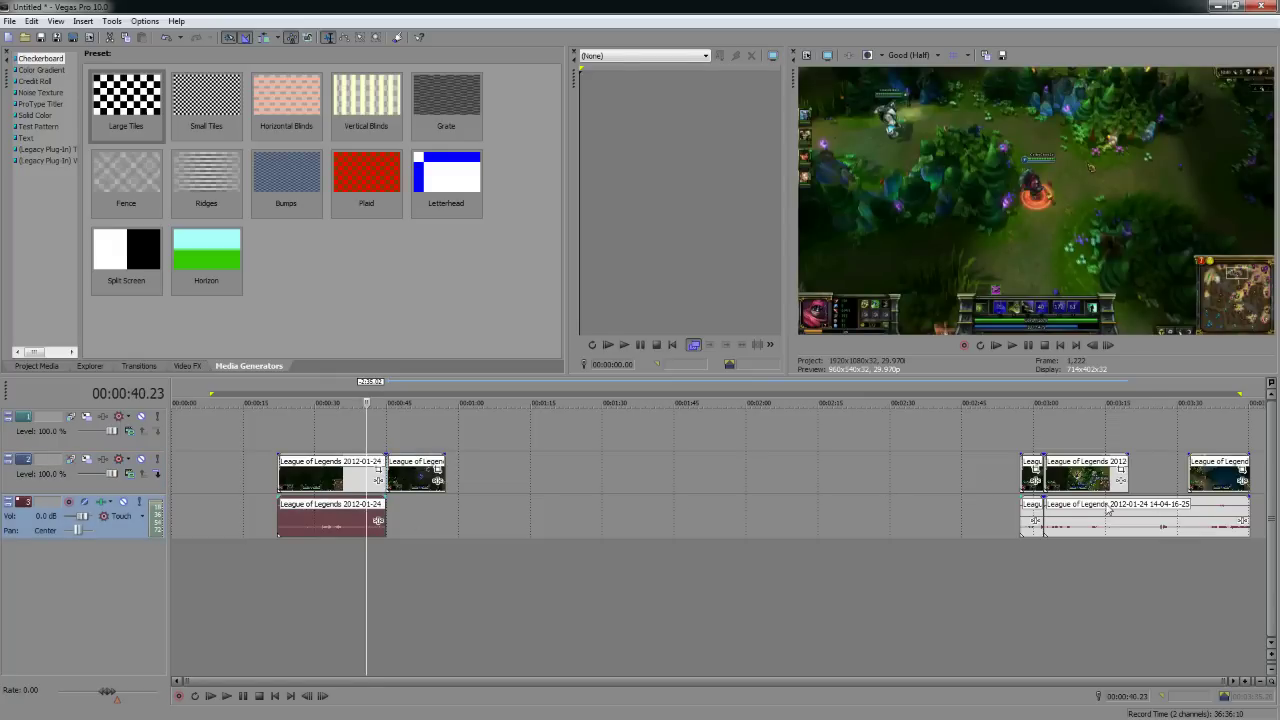
{"action": "left_click", "coordinate": [1165, 525], "text": "ctrl"}
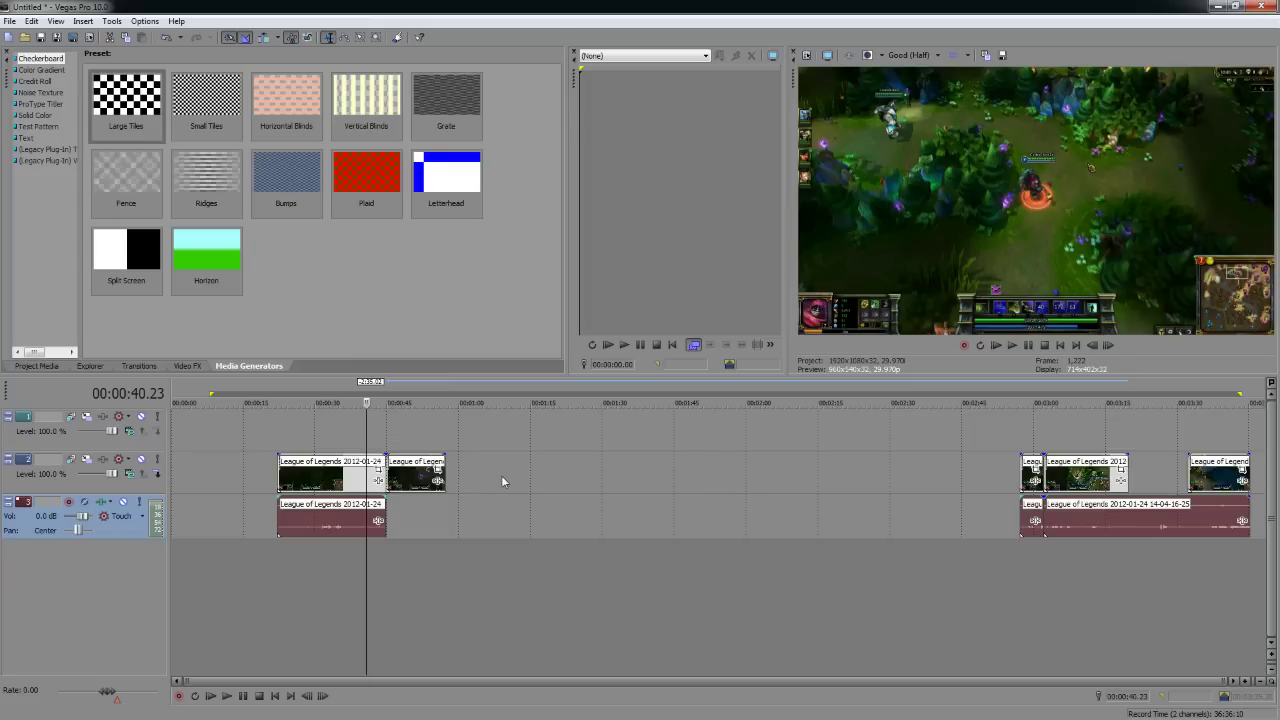
{"action": "key", "text": "Delete"}
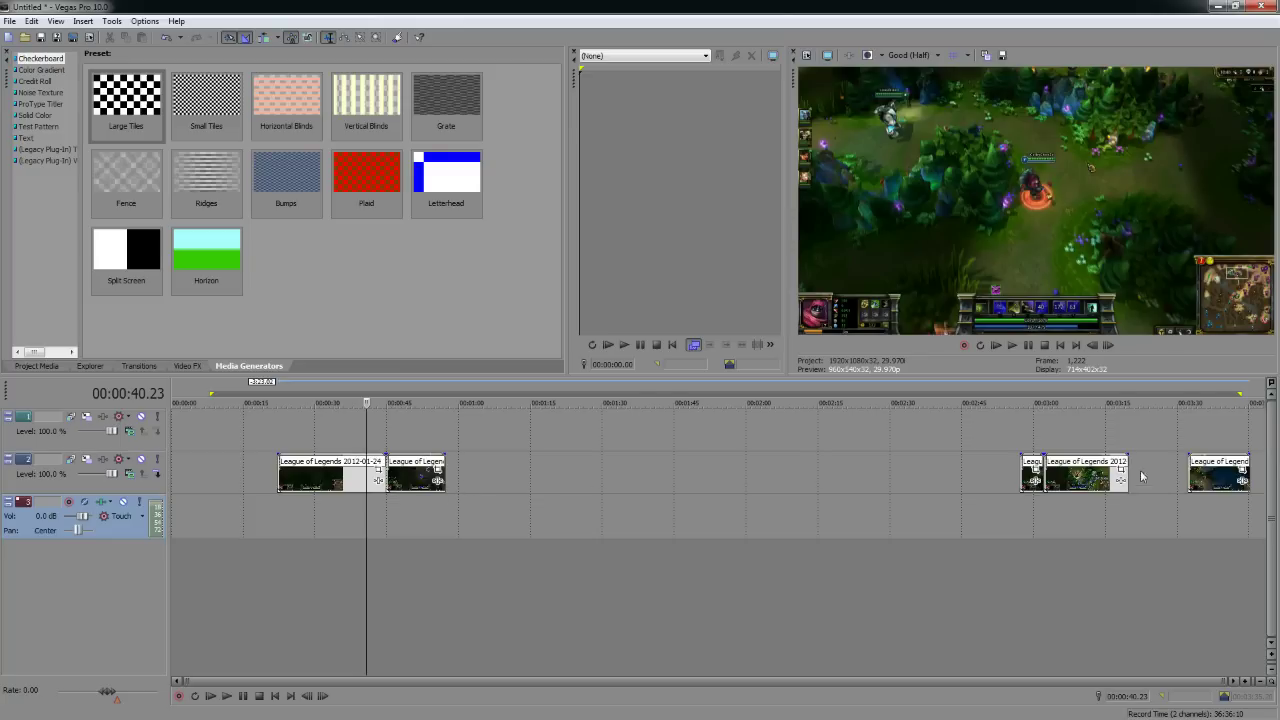
{"action": "left_click", "coordinate": [414, 508]}
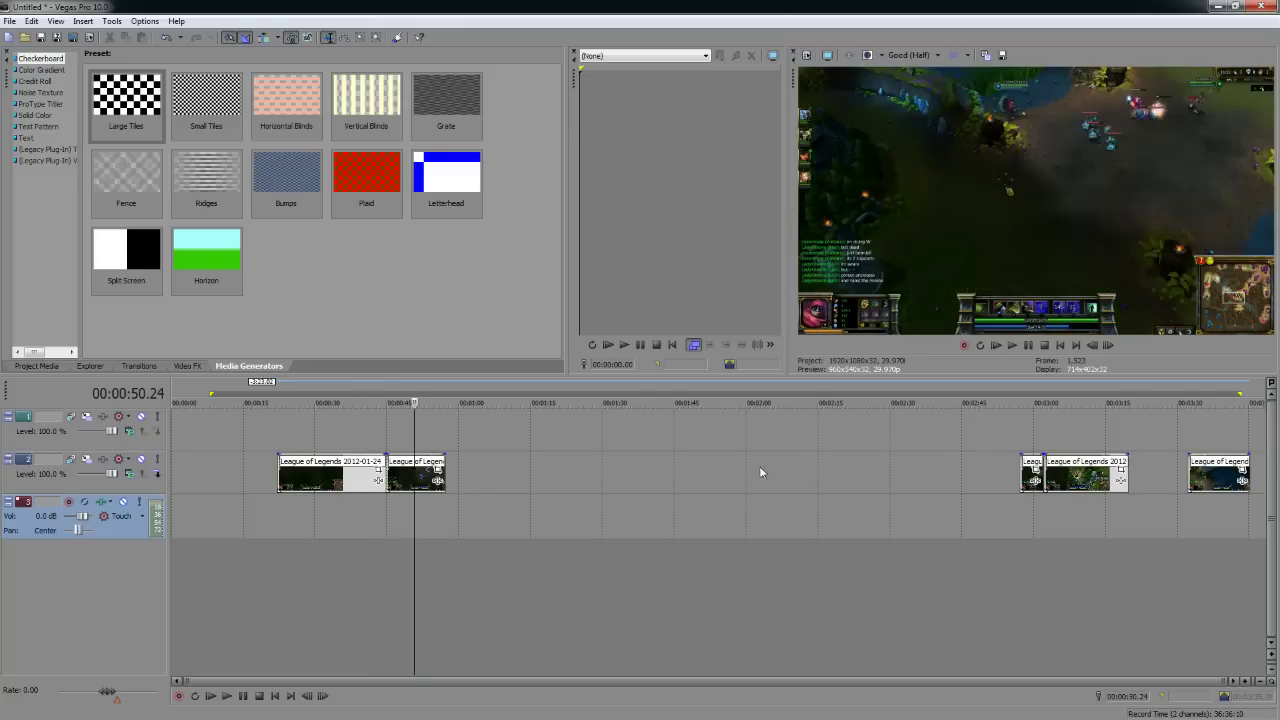
{"action": "left_click", "coordinate": [1028, 480]}
{"action": "key", "text": "Delete"}
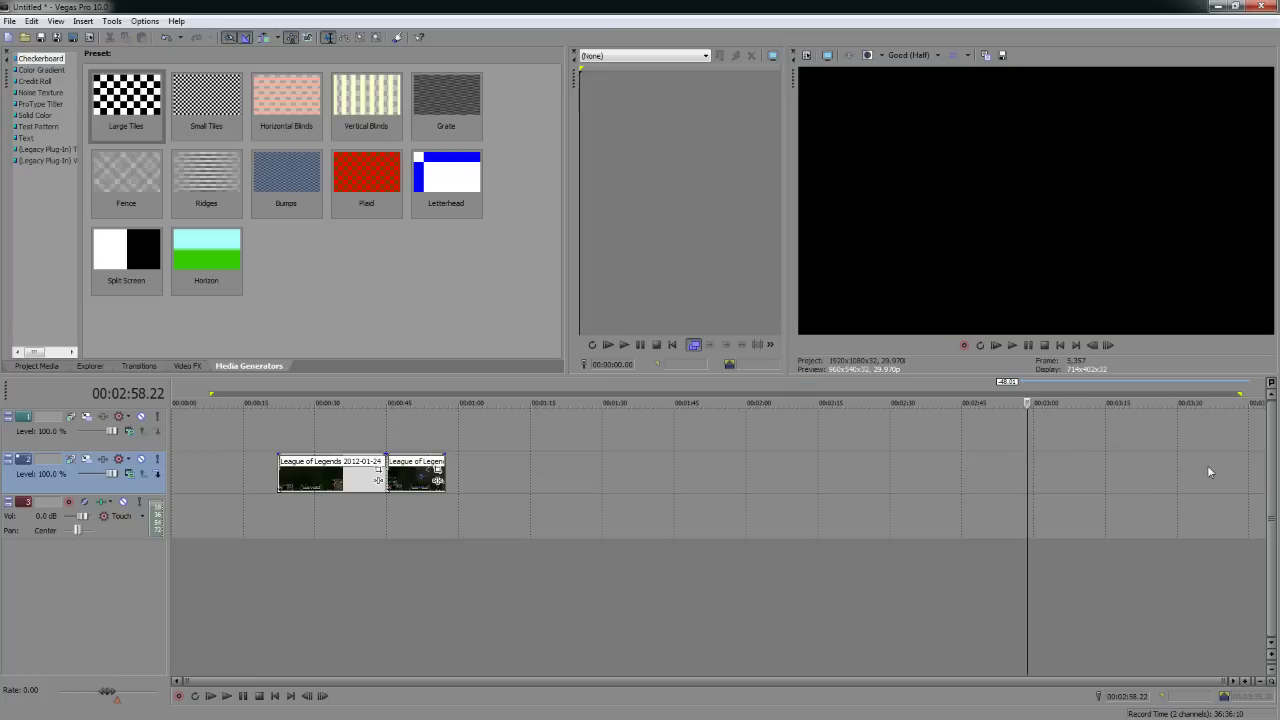
{"action": "left_click", "coordinate": [373, 514]}
{"action": "scroll", "coordinate": [373, 514], "scroll_direction": "up", "scroll_amount": 2}
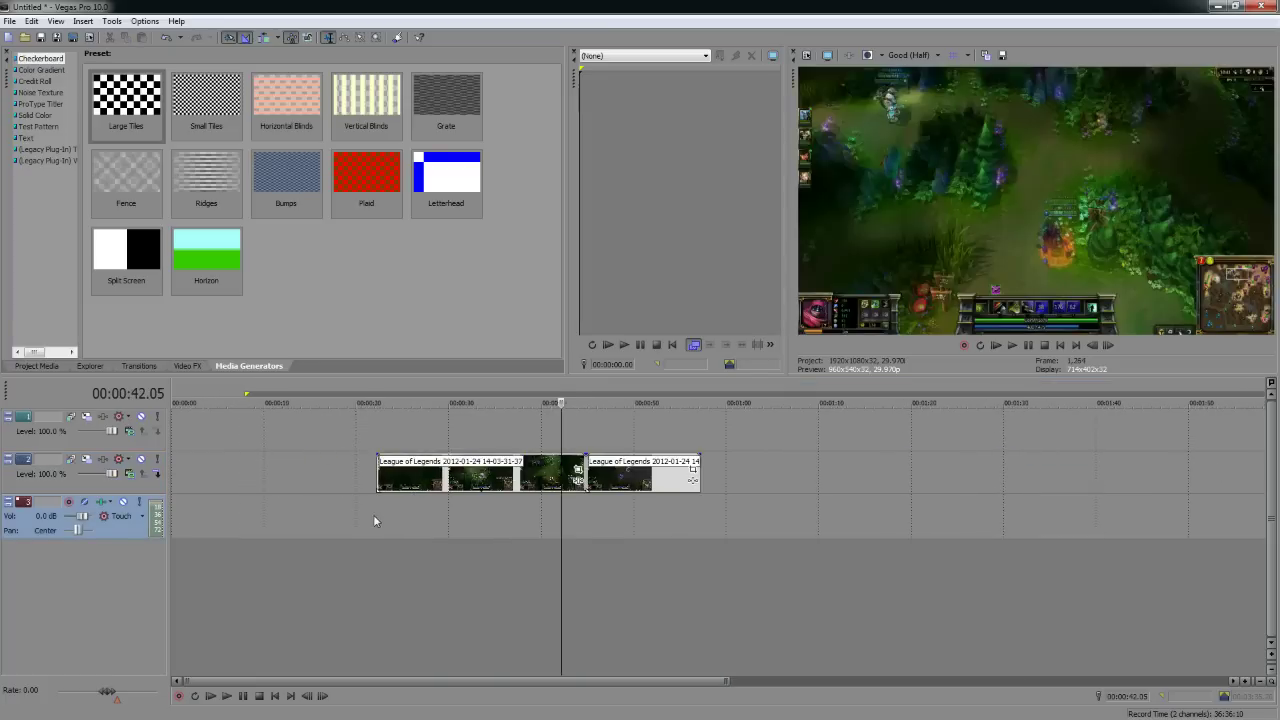
{"action": "left_click", "coordinate": [603, 474]}
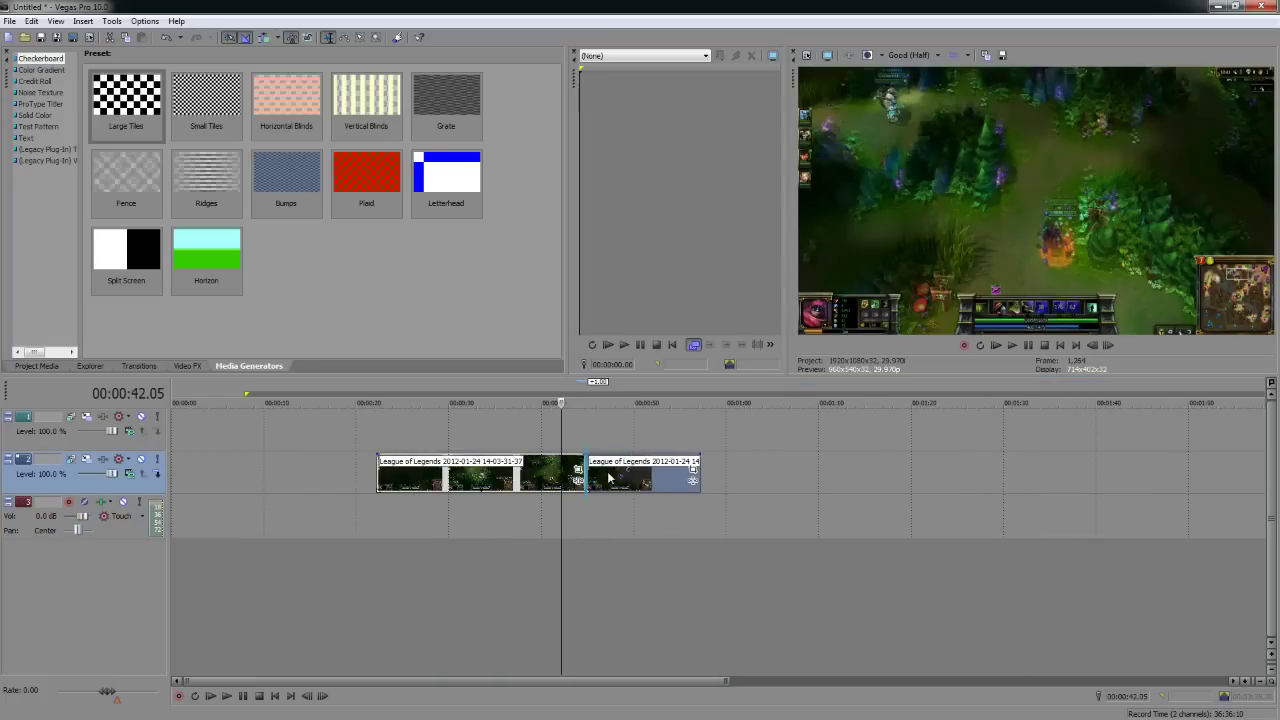
{"action": "left_click", "coordinate": [604, 428]}
{"action": "scroll", "coordinate": [645, 429], "scroll_direction": "up", "scroll_amount": 3}
{"action": "left_click", "coordinate": [663, 389]}
{"action": "left_click", "coordinate": [709, 396]}
{"action": "left_click", "coordinate": [646, 389]}
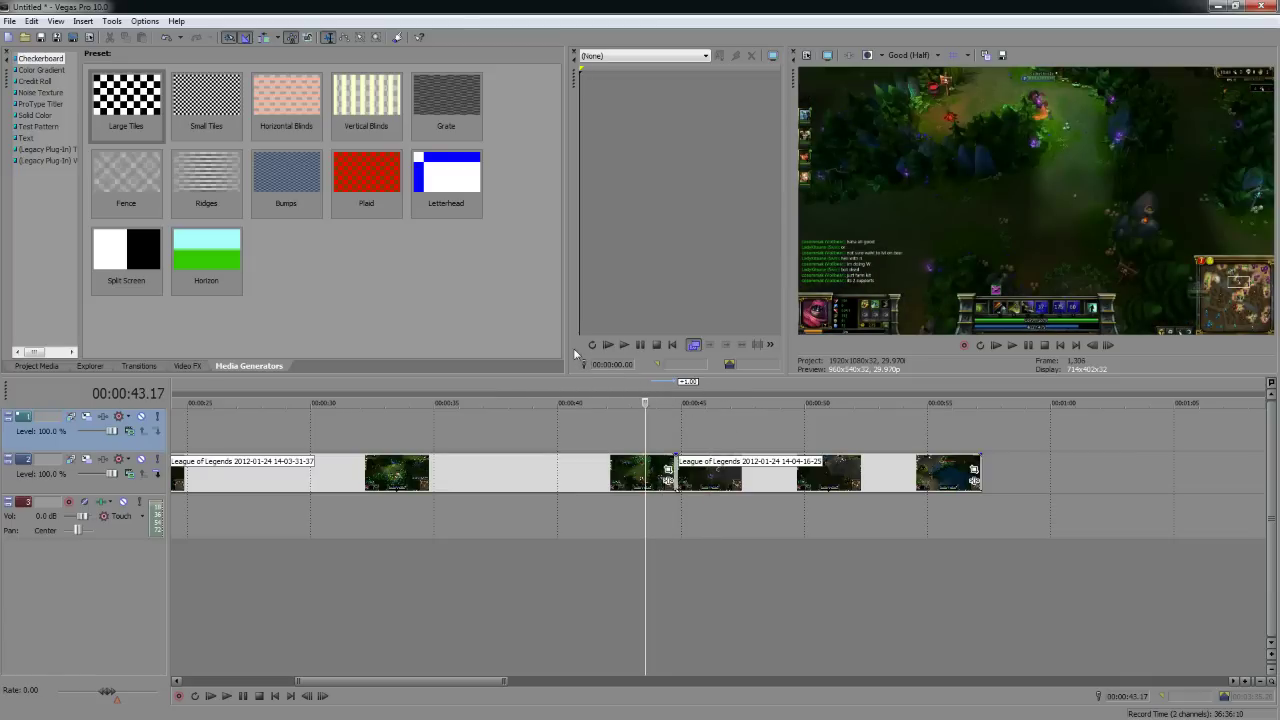
{"action": "left_click", "coordinate": [665, 437]}
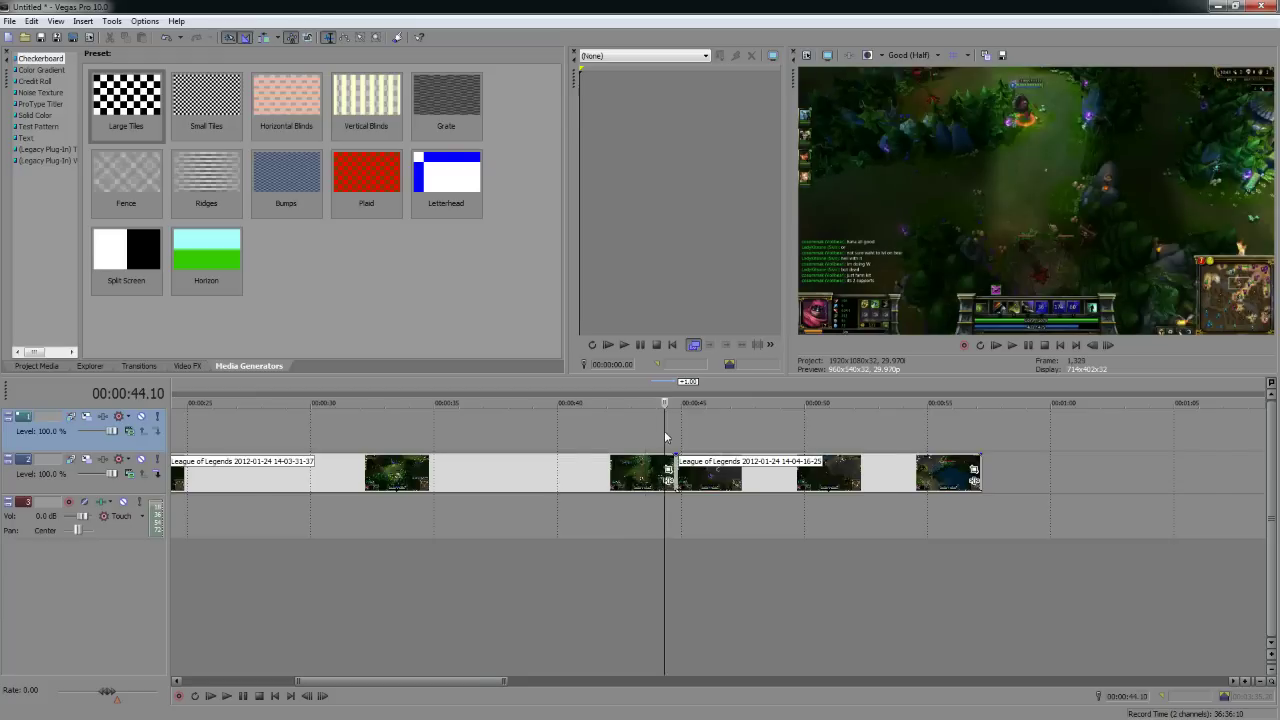
{"action": "scroll", "coordinate": [665, 437], "scroll_direction": "up", "scroll_amount": 2}
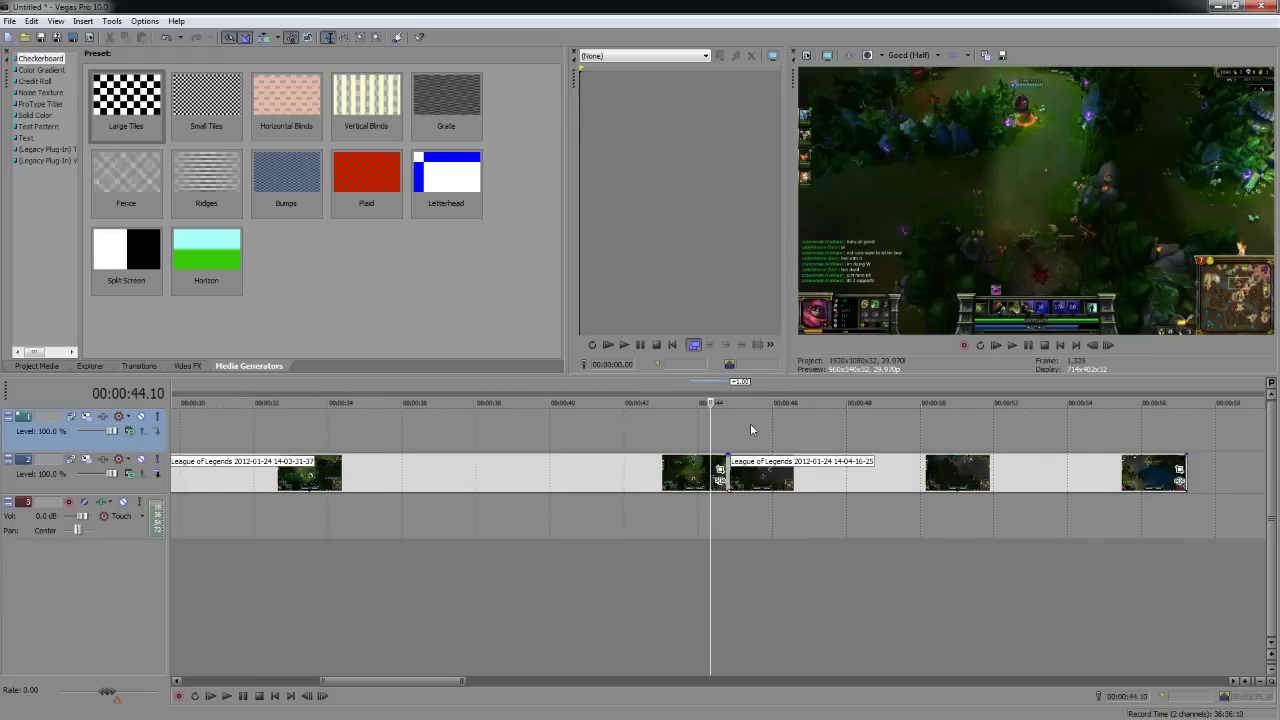
{"action": "scroll", "coordinate": [752, 423], "scroll_direction": "up", "scroll_amount": 1}
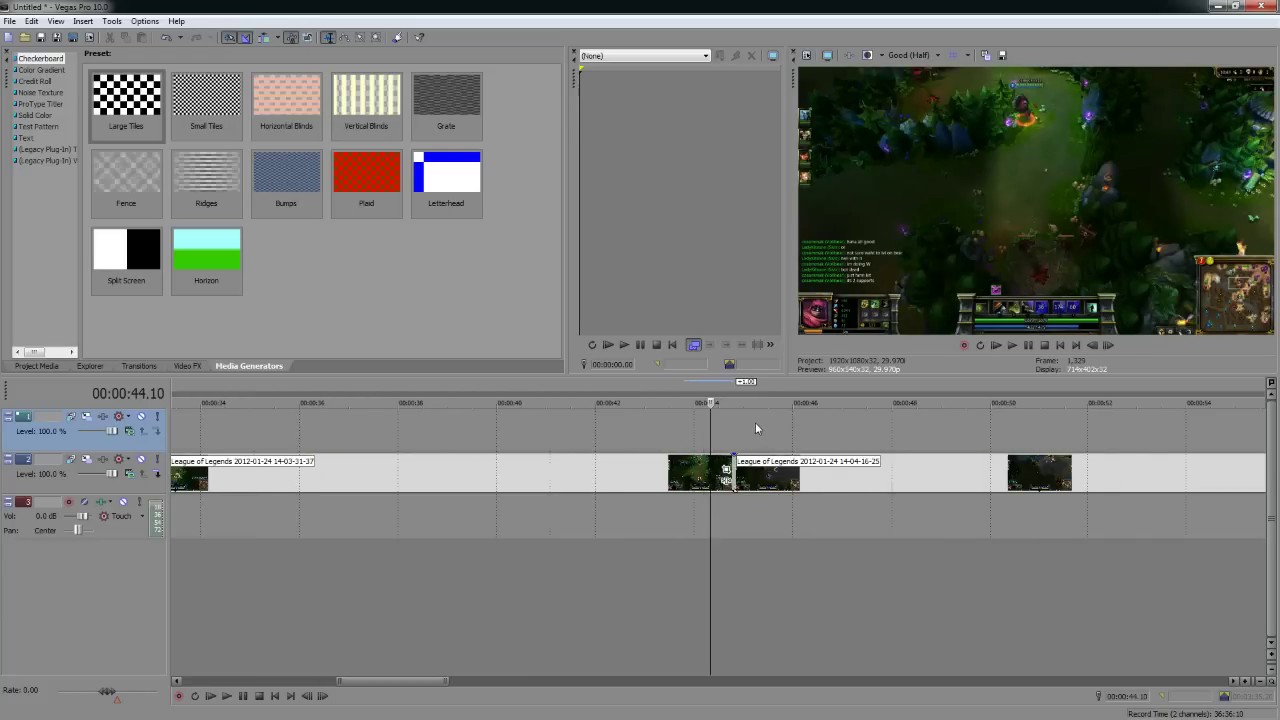
{"action": "left_click", "coordinate": [751, 478]}
Step: Overlap the second clip onto the first near 0:44 for a crossfade and preview it full screen
{"action": "left_click_drag", "start_coordinate": [773, 477], "coordinate": [719, 480]}
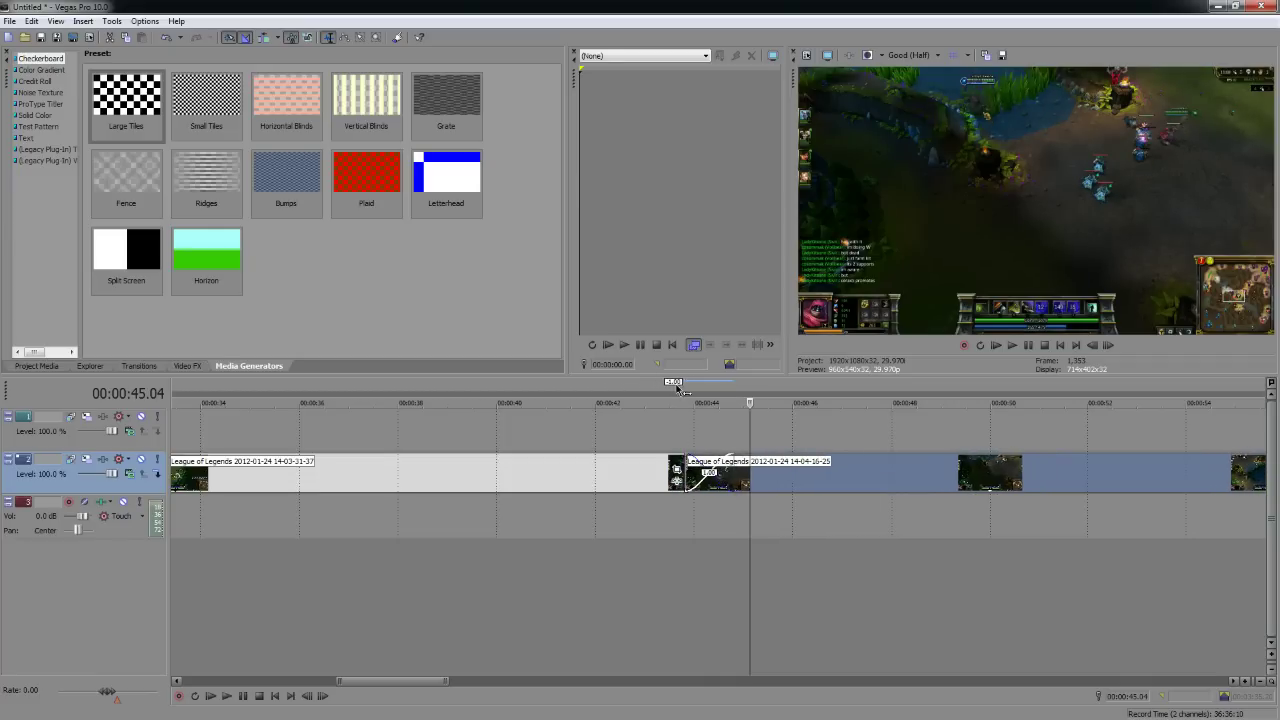
{"action": "left_click", "coordinate": [676, 389]}
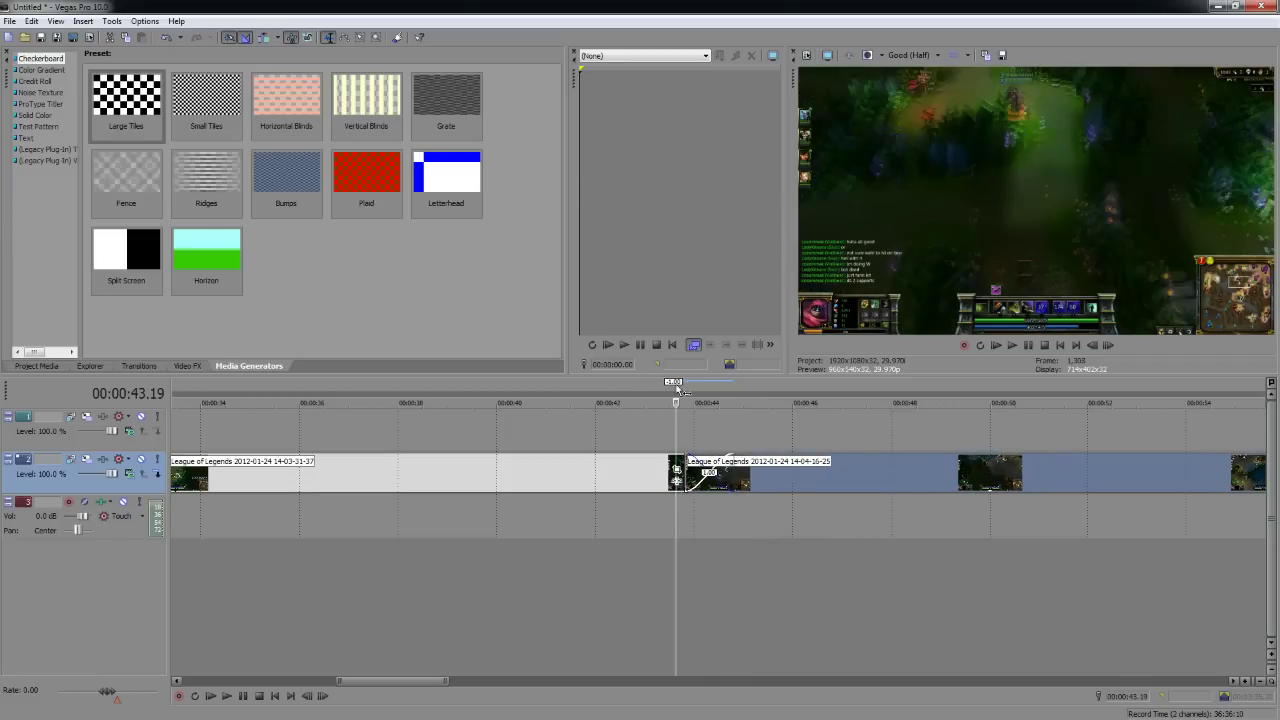
{"action": "left_click", "coordinate": [828, 56]}
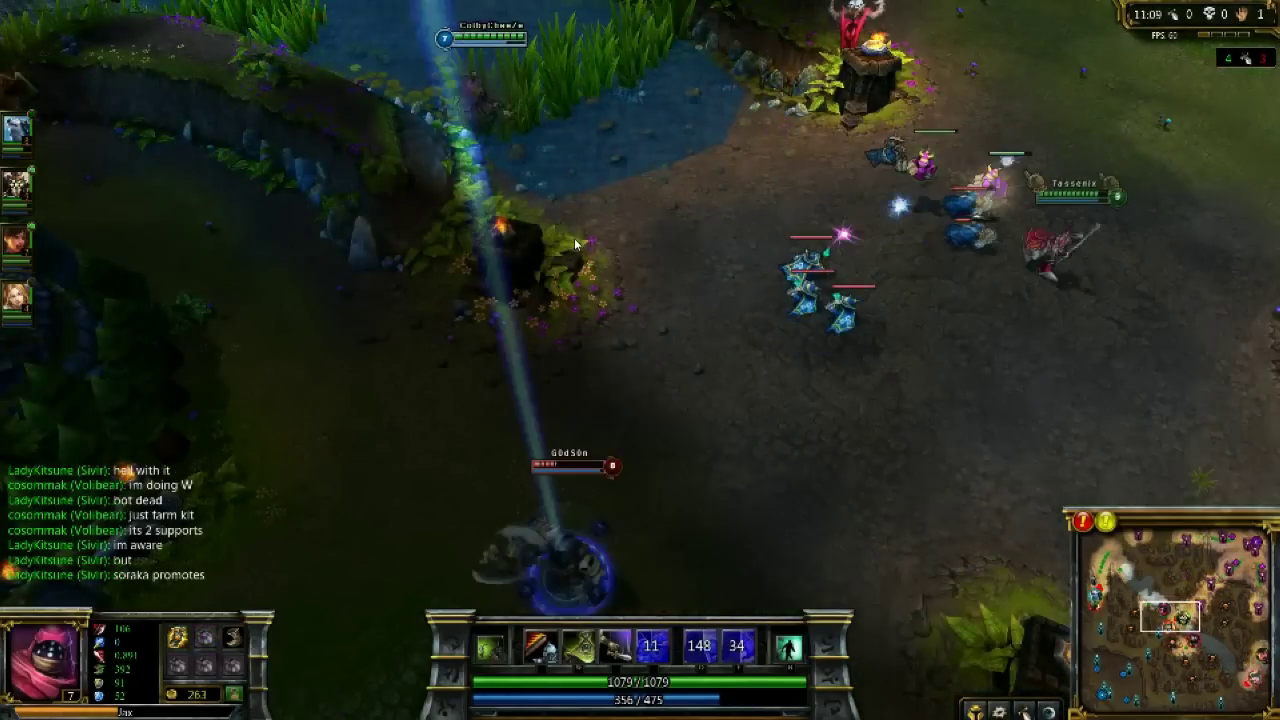
{"action": "key", "text": "Escape"}
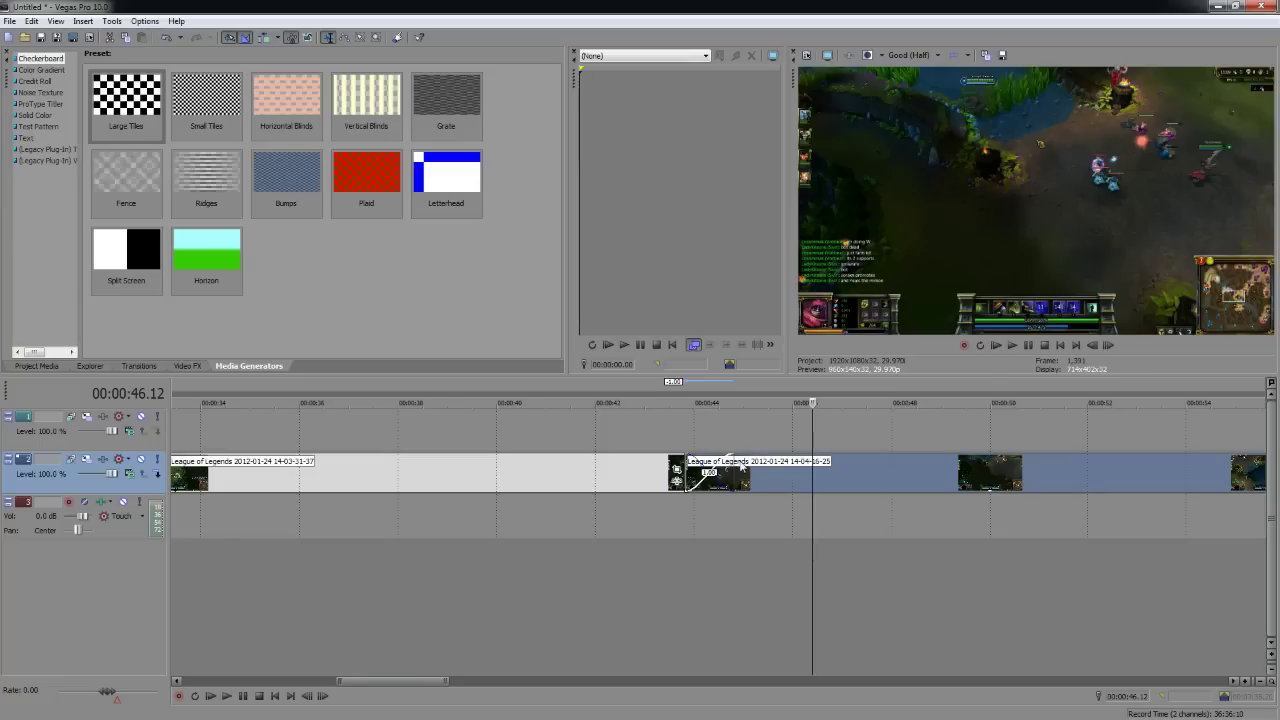
Step: Clear the clip selection and zoom the timeline to the first clip's start
{"action": "left_click", "coordinate": [742, 468]}
{"action": "scroll", "coordinate": [710, 465], "scroll_direction": "down", "scroll_amount": 2}
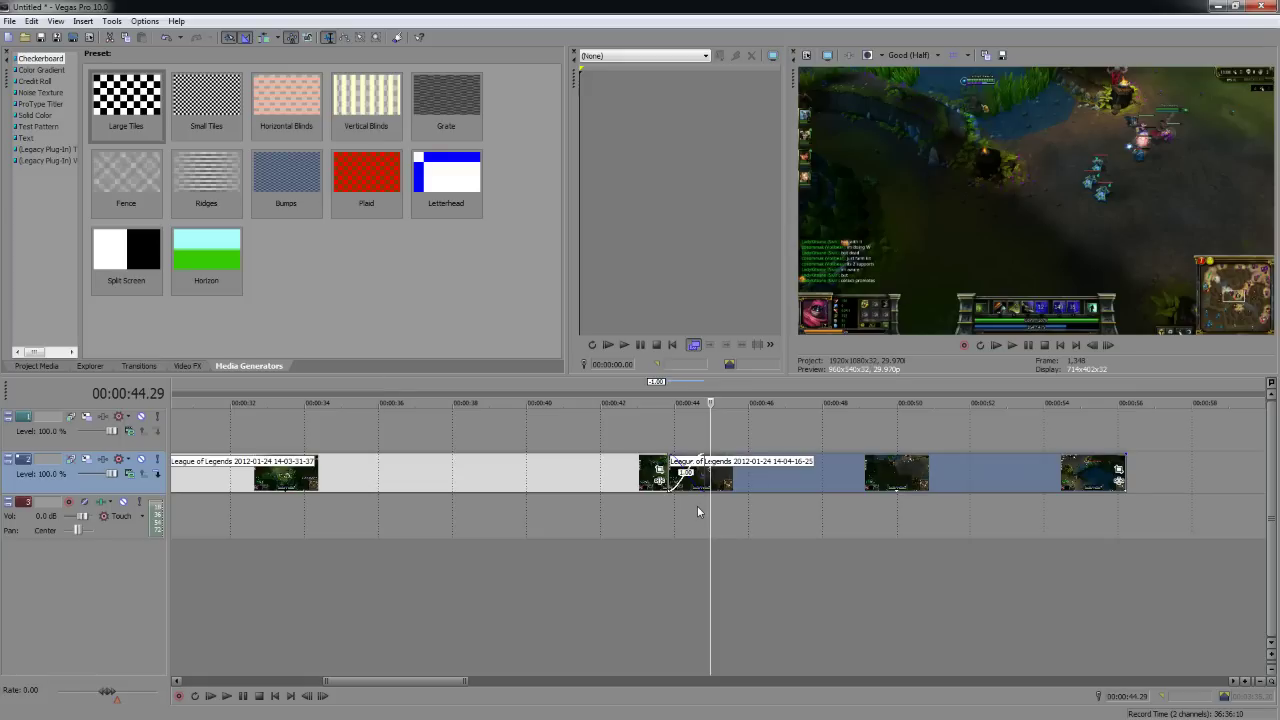
{"action": "left_click", "coordinate": [697, 512]}
{"action": "scroll", "coordinate": [880, 515], "scroll_direction": "down", "scroll_amount": 5}
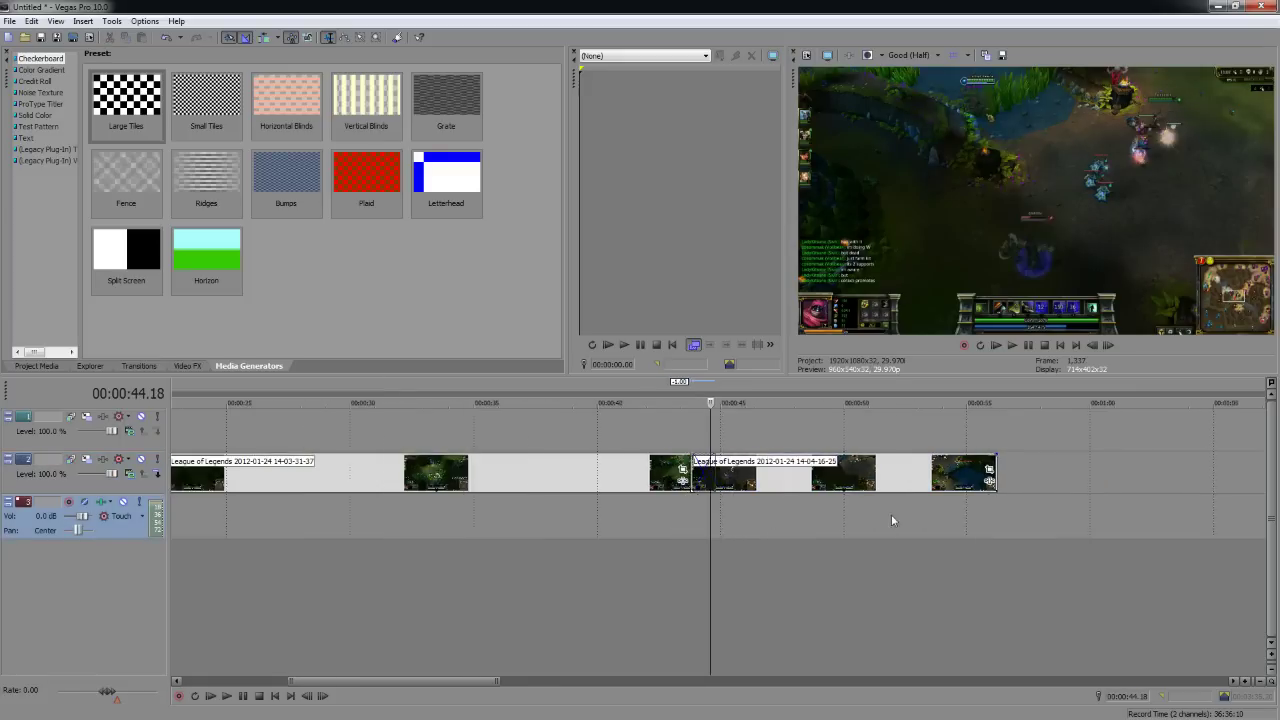
{"action": "left_click", "coordinate": [300, 517]}
{"action": "scroll", "coordinate": [440, 508], "scroll_direction": "up", "scroll_amount": 4}
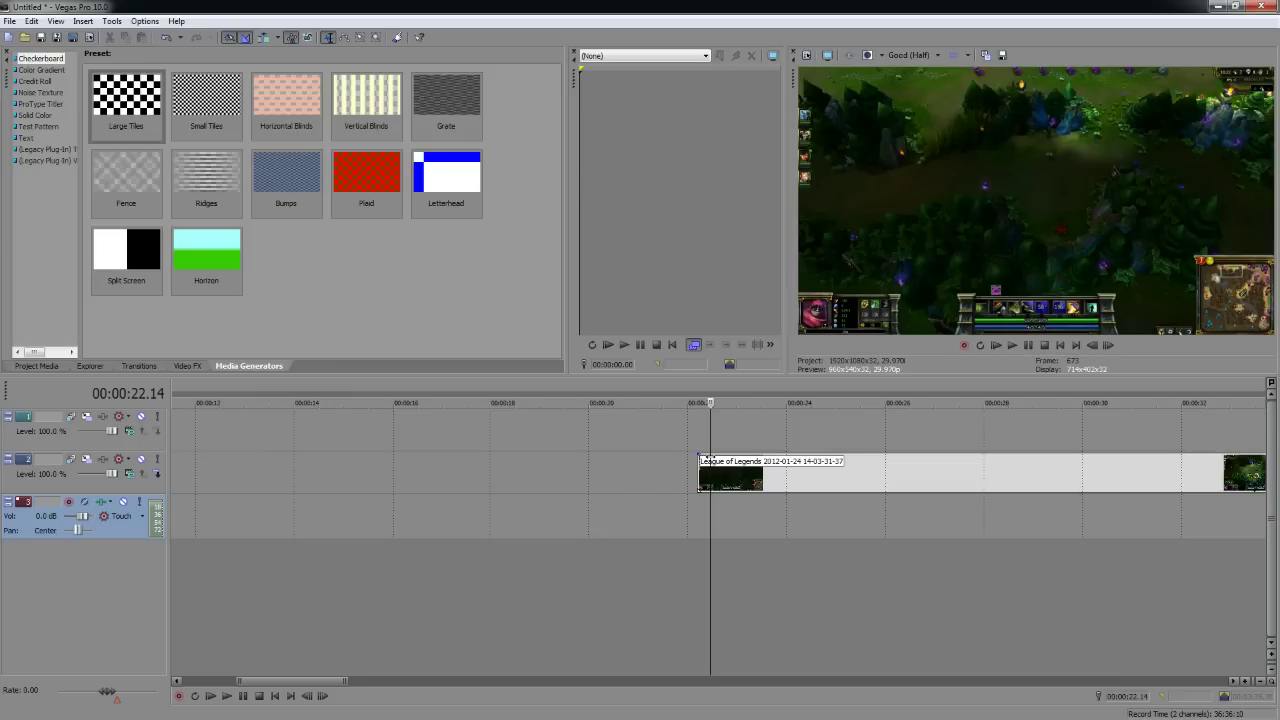
Step: Add a short fade-in at the start of the 14-03-31-37 clip and play it back to check it
{"action": "scroll", "coordinate": [1194, 490], "scroll_direction": "down", "scroll_amount": 1}
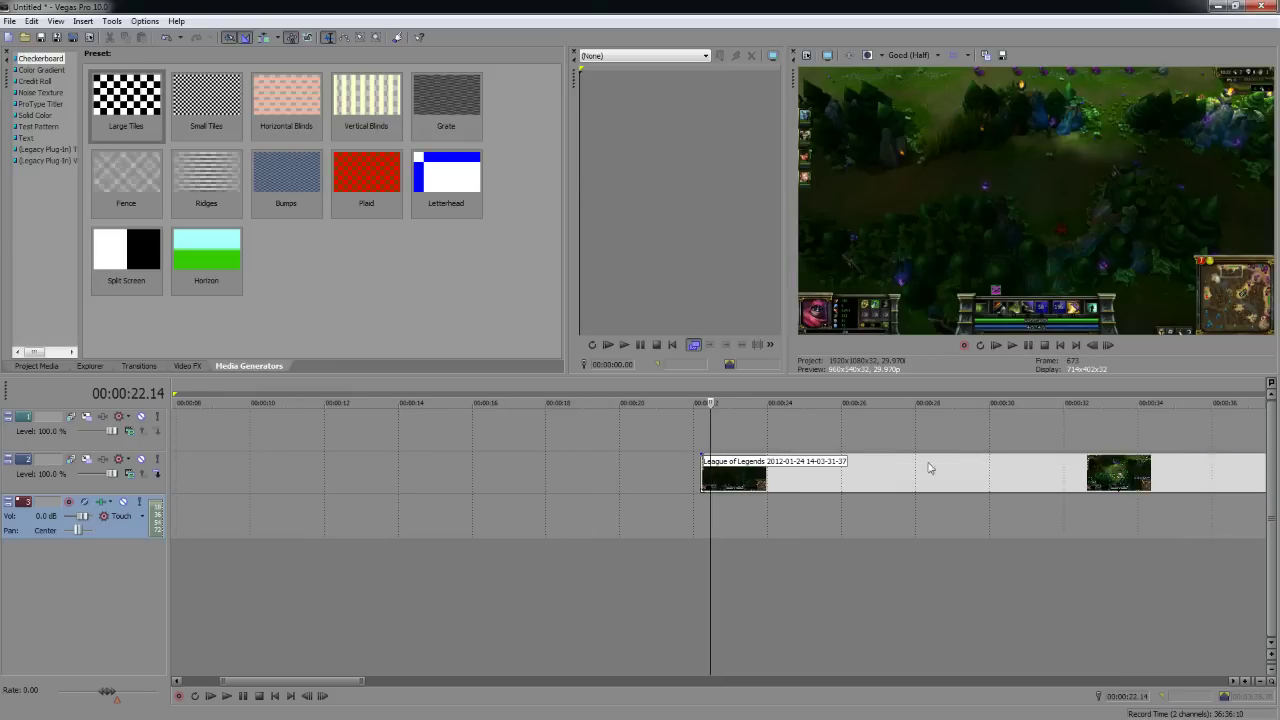
{"action": "left_click", "coordinate": [702, 441]}
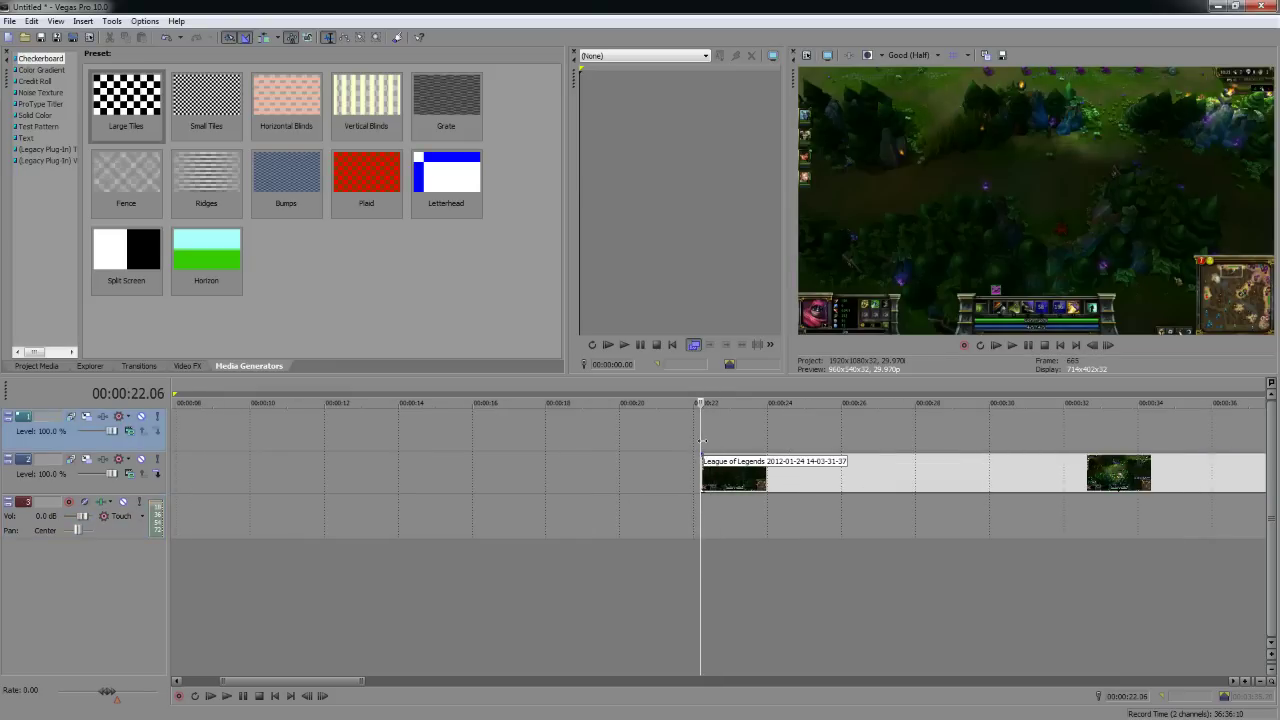
{"action": "scroll", "coordinate": [726, 466], "scroll_direction": "up", "scroll_amount": 2}
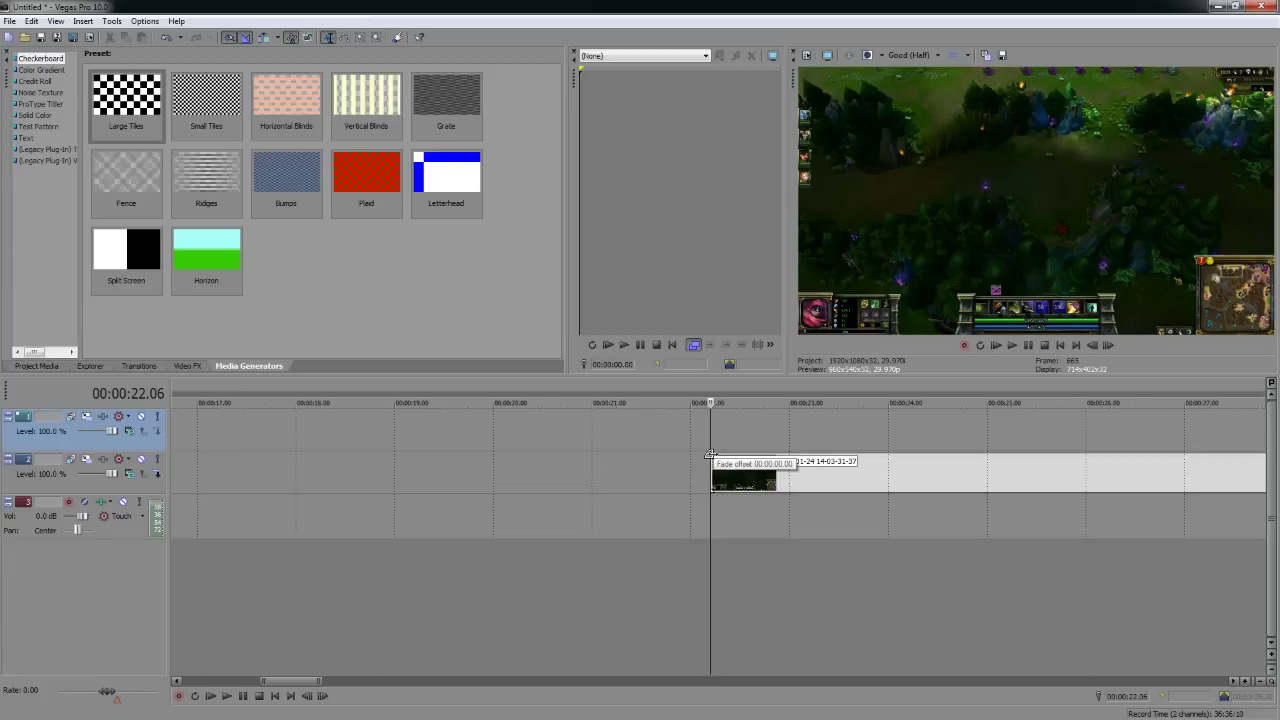
{"action": "left_click_drag", "start_coordinate": [710, 455], "coordinate": [848, 460]}
{"action": "key", "text": "space"}
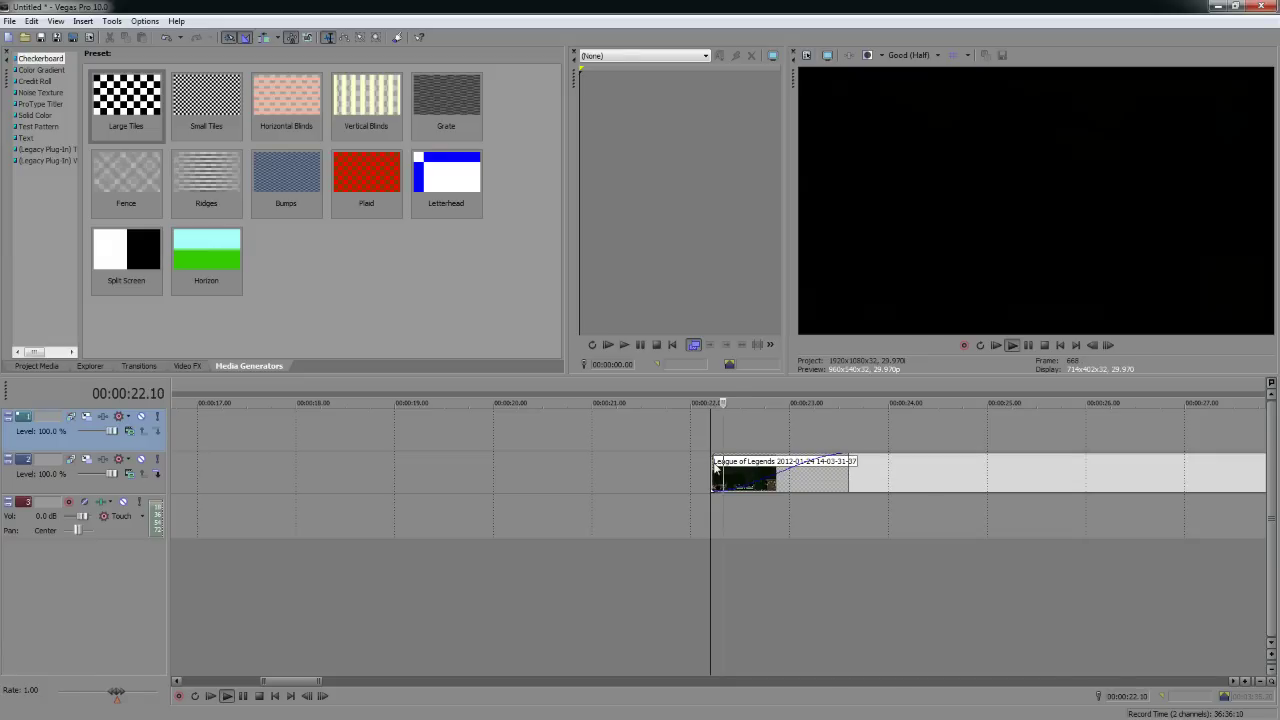
{"action": "key", "text": "space"}
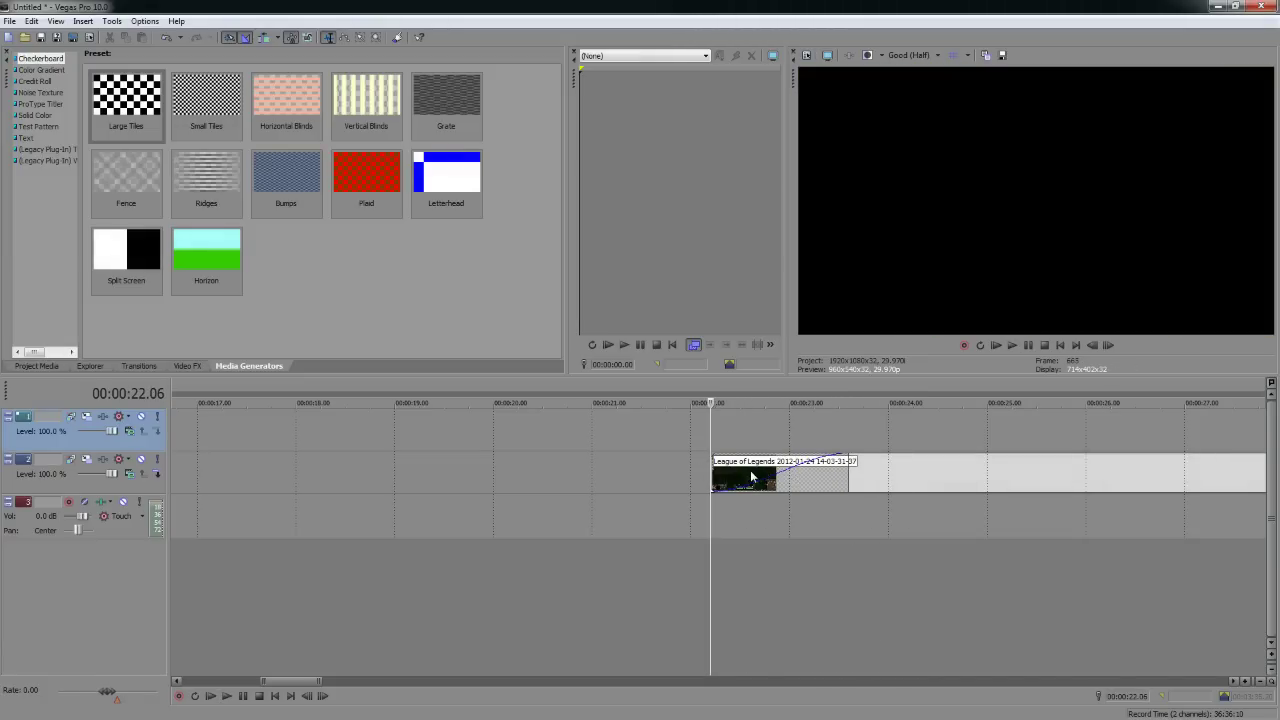
Step: Switch the 14-03-31-37 clip's fade-in to the linear fade type and preview it
{"action": "right_click", "coordinate": [752, 476]}
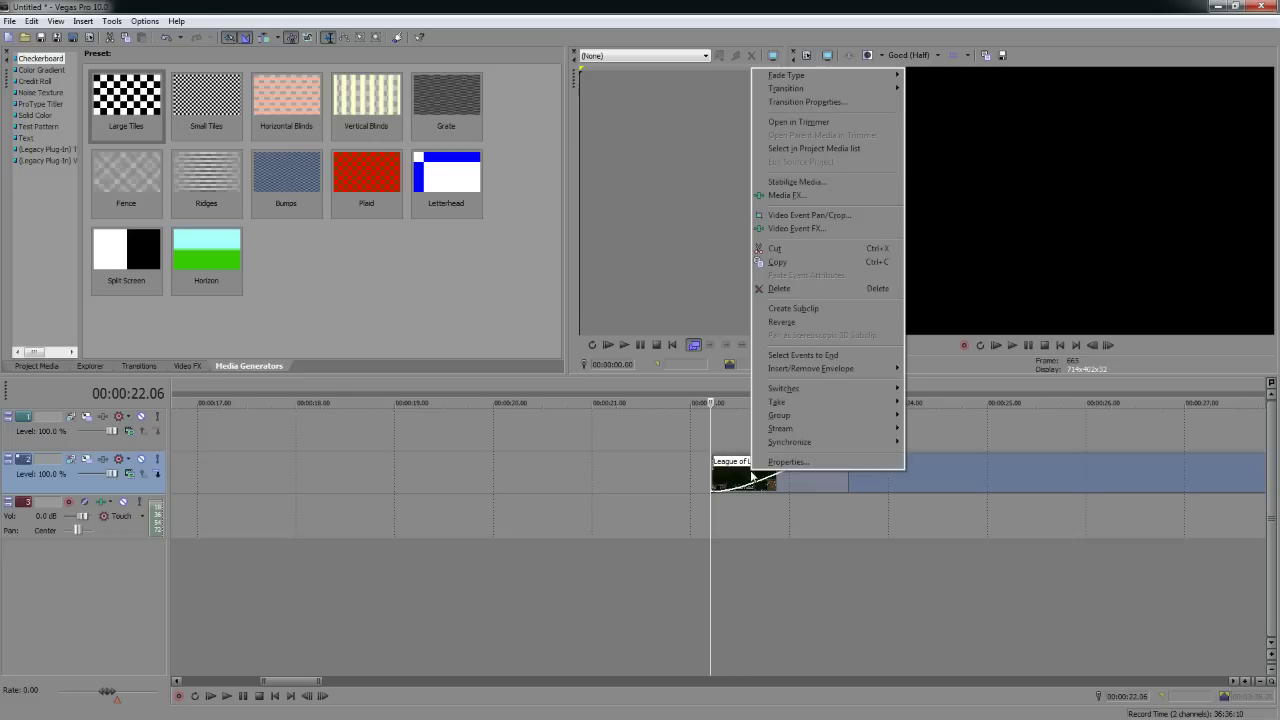
{"action": "mouse_move", "coordinate": [822, 80]}
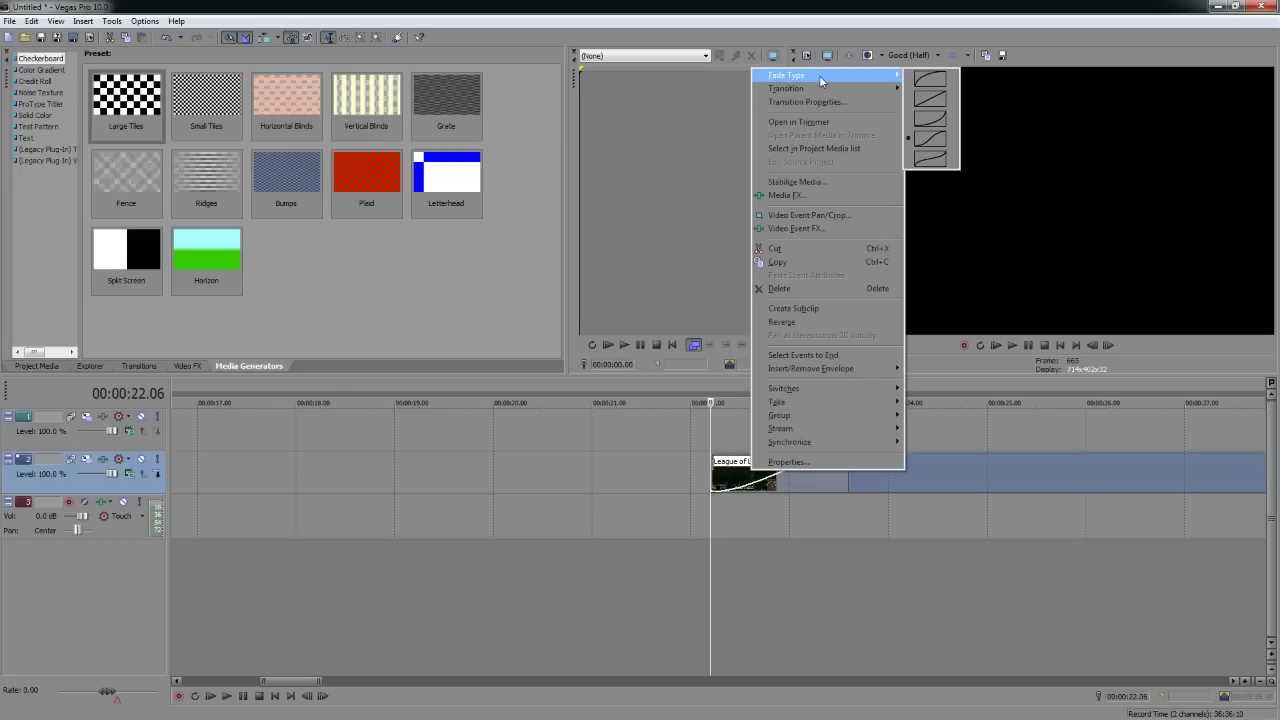
{"action": "left_click", "coordinate": [928, 100]}
{"action": "key", "text": "space"}
{"action": "key", "text": "space"}
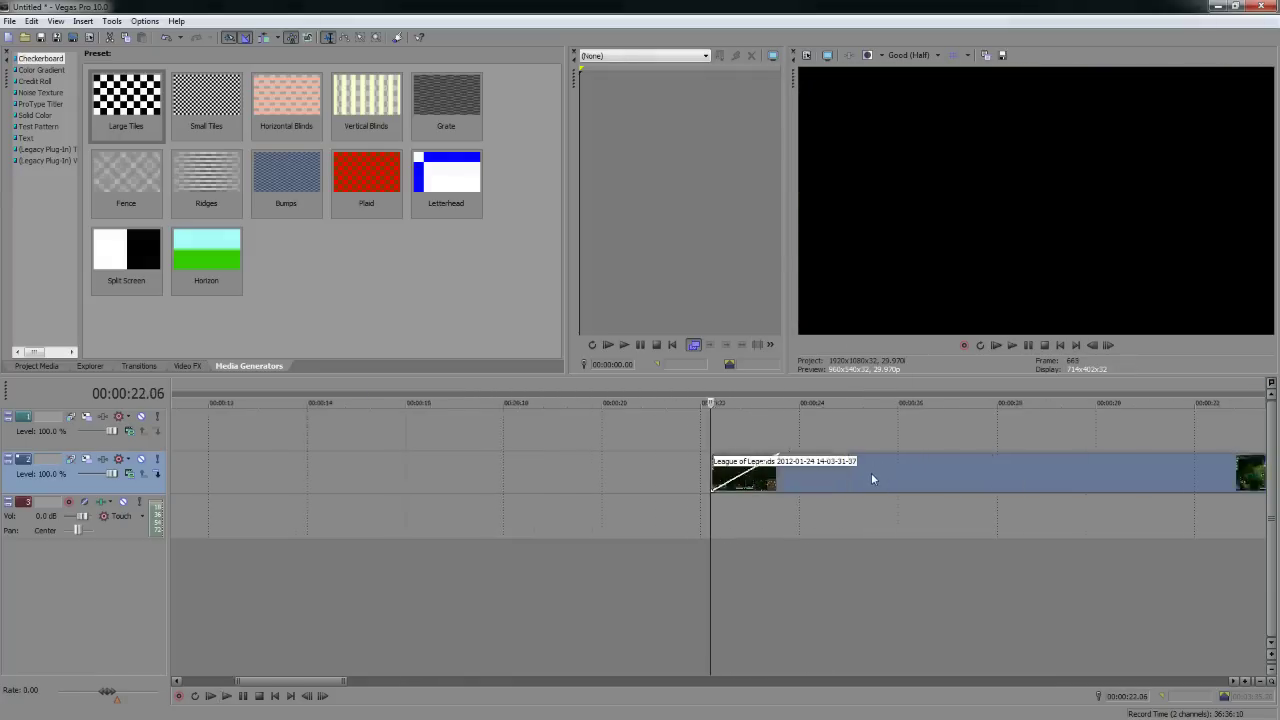
{"action": "scroll", "coordinate": [871, 473], "scroll_direction": "down", "scroll_amount": 5}
Step: Give the end of the 14-04-16-25 clip a fade-out with a linear fade type
{"action": "left_click", "coordinate": [875, 507]}
{"action": "scroll", "coordinate": [811, 481], "scroll_direction": "up", "scroll_amount": 8}
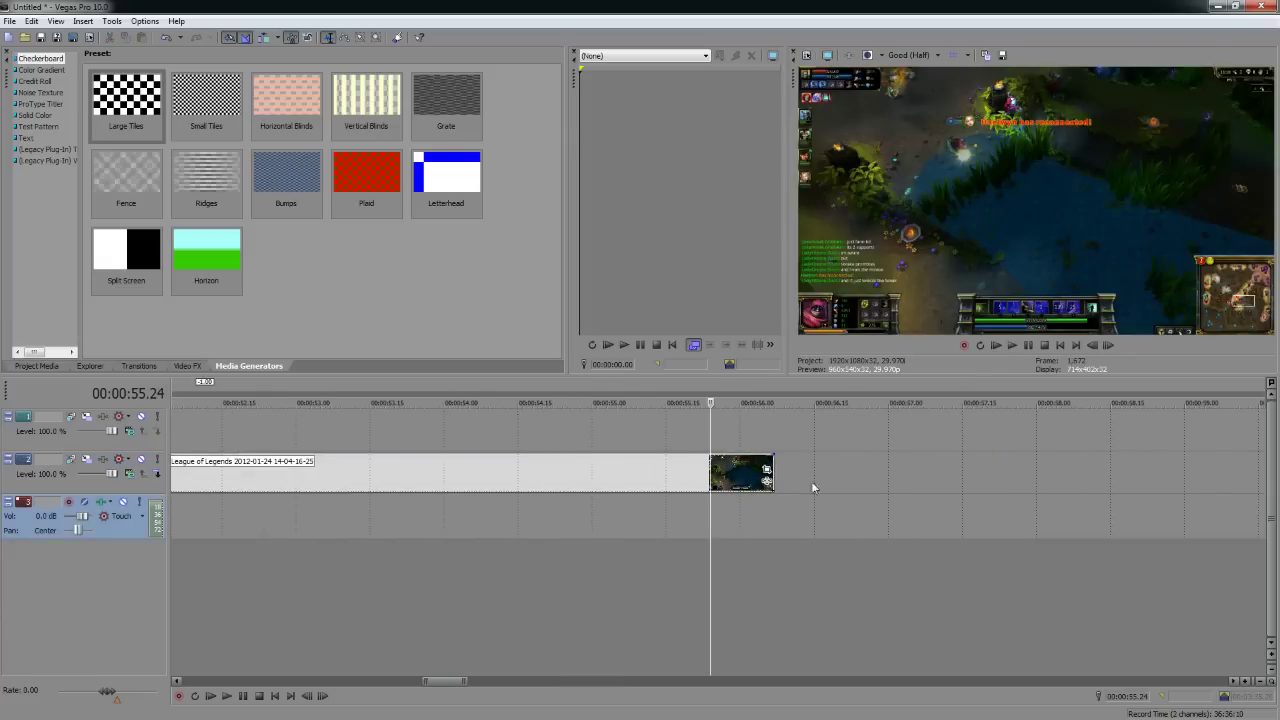
{"action": "left_click_drag", "start_coordinate": [775, 455], "coordinate": [668, 456]}
{"action": "right_click", "coordinate": [733, 468]}
{"action": "mouse_move", "coordinate": [766, 73]}
{"action": "left_click", "coordinate": [912, 96]}
{"action": "left_click", "coordinate": [663, 558]}
Step: Check the first clip and move the playhead to just past the join between the clips
{"action": "scroll", "coordinate": [667, 540], "scroll_direction": "down", "scroll_amount": 6}
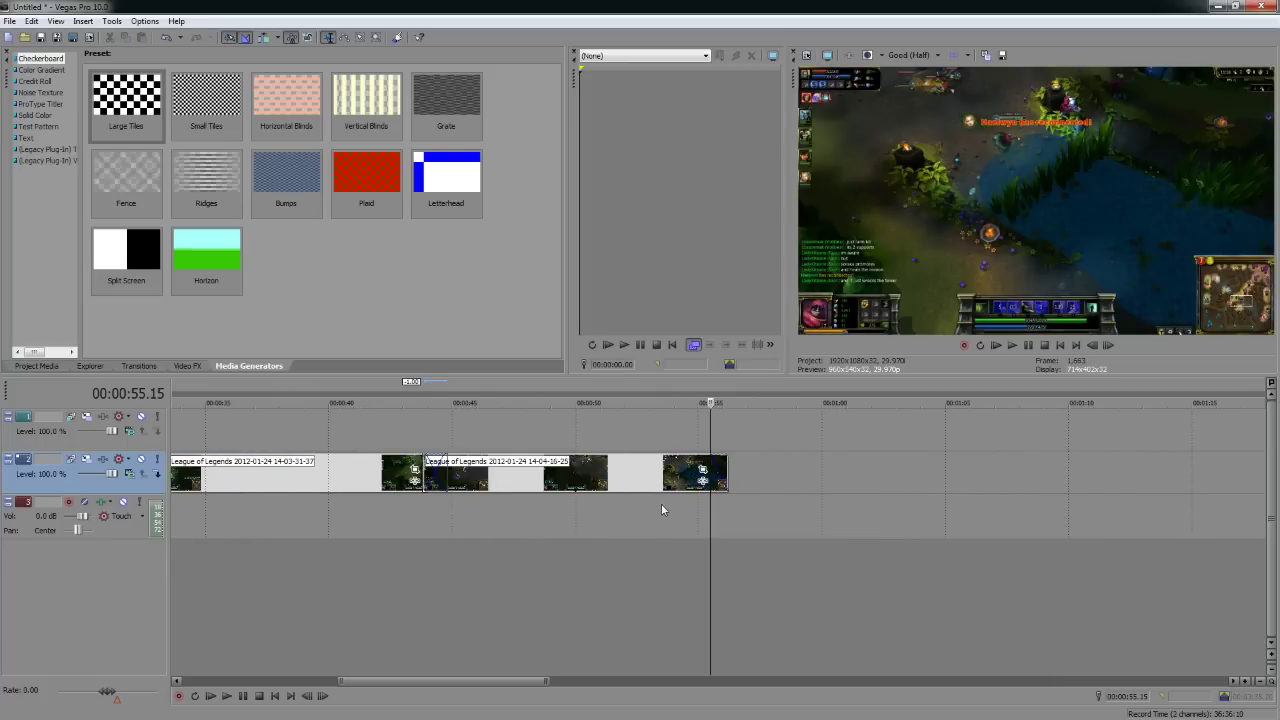
{"action": "scroll", "coordinate": [616, 516], "scroll_direction": "down", "scroll_amount": 2}
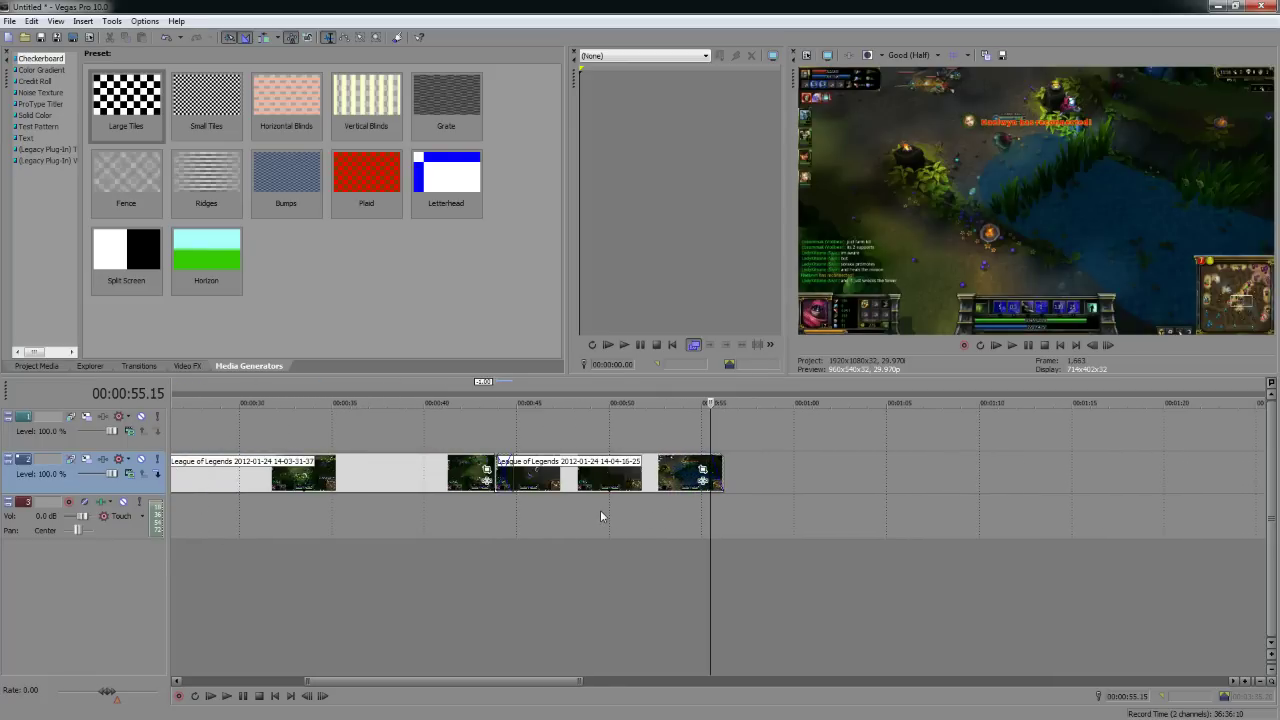
{"action": "left_click", "coordinate": [489, 522]}
{"action": "scroll", "coordinate": [507, 512], "scroll_direction": "down", "scroll_amount": 2}
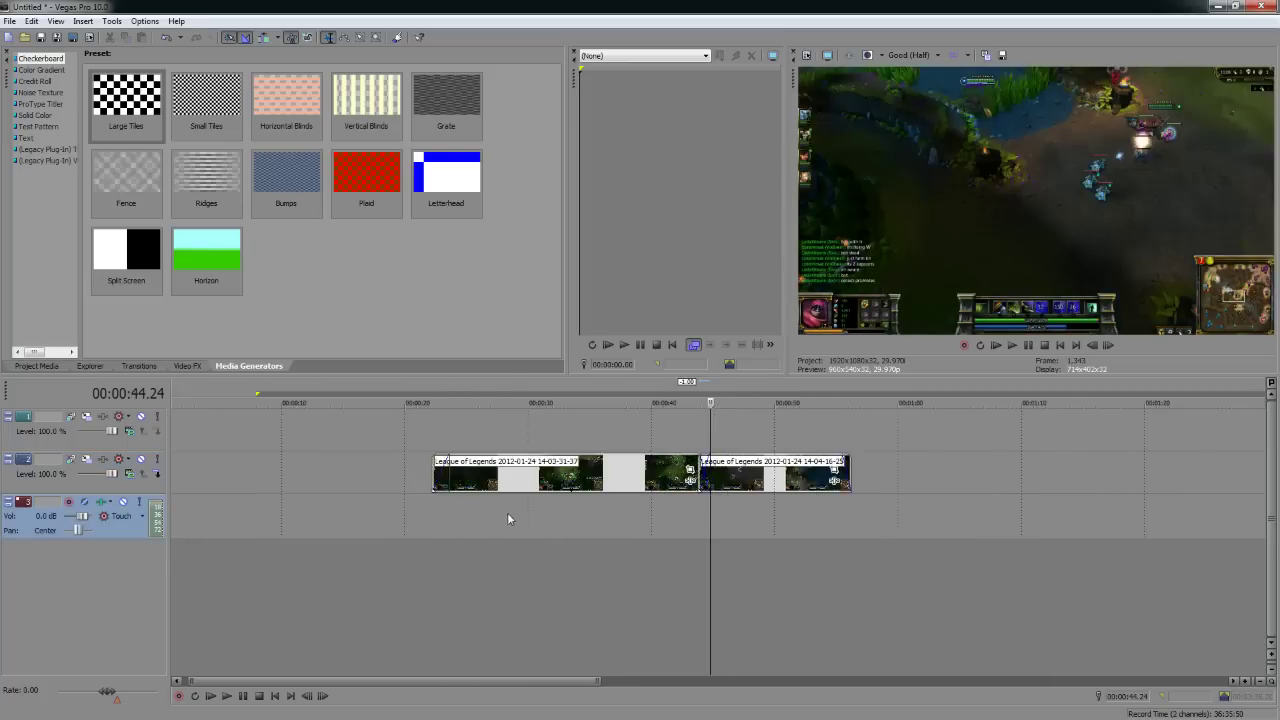
{"action": "left_click", "coordinate": [618, 475]}
{"action": "scroll", "coordinate": [737, 485], "scroll_direction": "up", "scroll_amount": 2}
{"action": "scroll", "coordinate": [748, 480], "scroll_direction": "down", "scroll_amount": 2}
{"action": "left_click", "coordinate": [751, 503]}
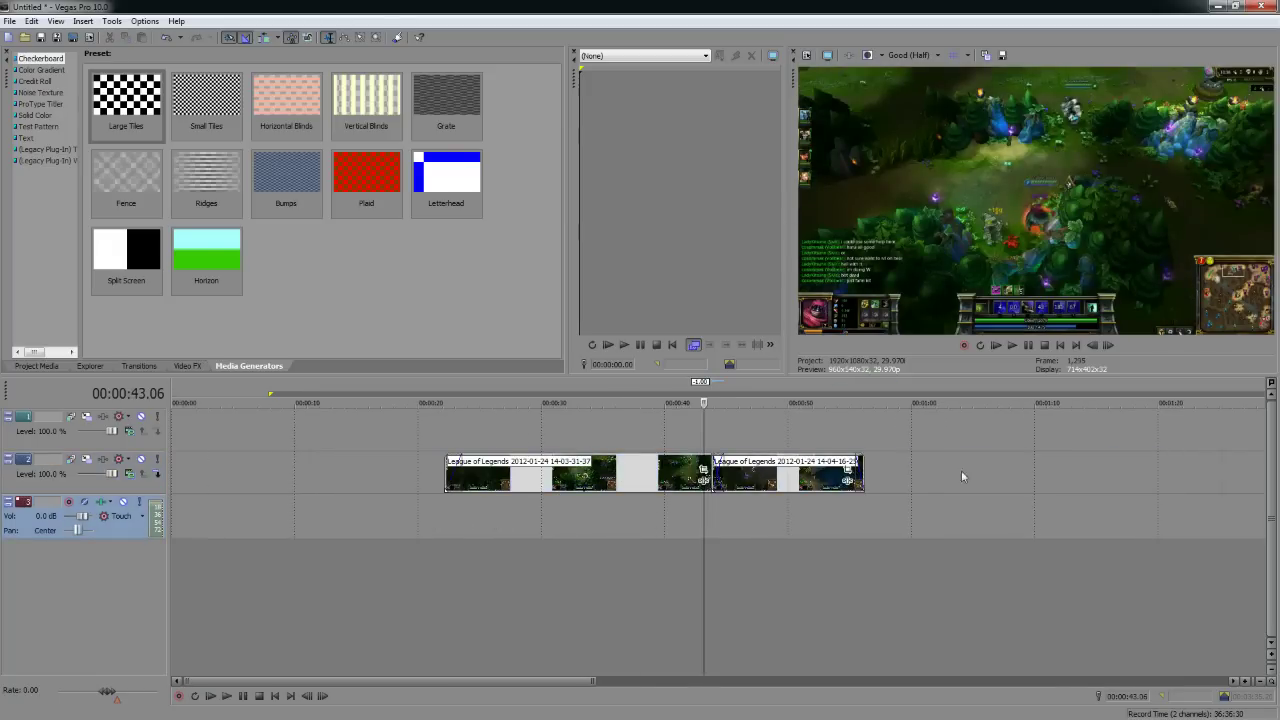
{"action": "left_click", "coordinate": [741, 516]}
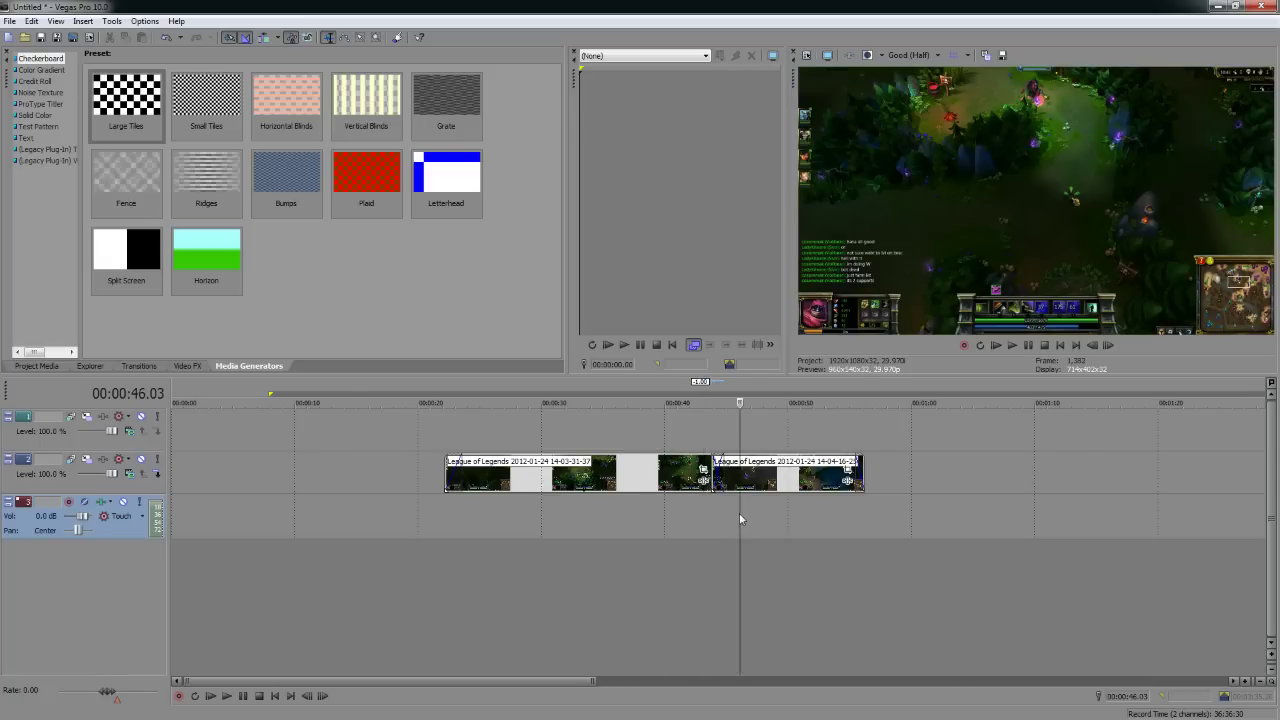
{"action": "scroll", "coordinate": [572, 480], "scroll_direction": "up", "scroll_amount": 3}
Step: Slide the 14-04-16-25 clip left to fine-tune its crossfade overlap with the 14-03-31-37 clip
{"action": "mouse_move", "coordinate": [759, 490]}
{"action": "left_mouse_down"}
{"action": "mouse_move", "coordinate": [814, 490]}
{"action": "mouse_move", "coordinate": [634, 490]}
{"action": "mouse_move", "coordinate": [791, 492]}
{"action": "mouse_move", "coordinate": [759, 494]}
{"action": "left_mouse_up"}
{"action": "left_click", "coordinate": [540, 472]}
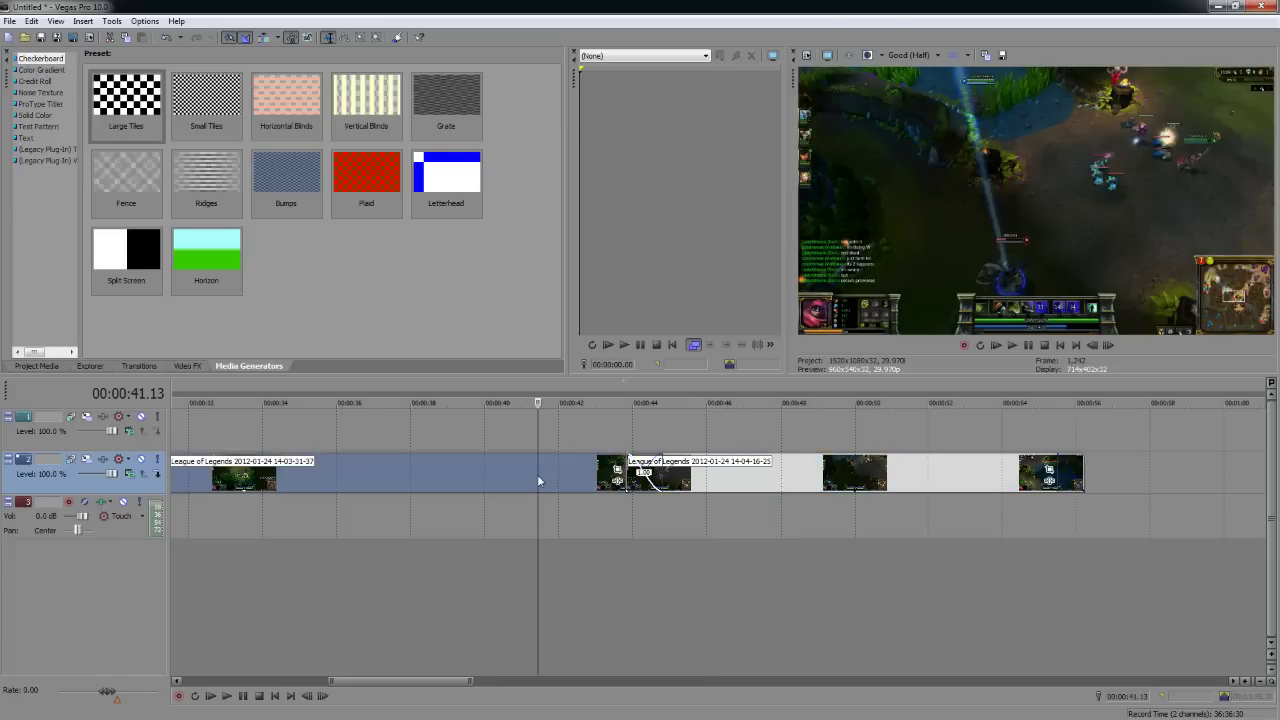
{"action": "left_click", "coordinate": [715, 479], "text": "ctrl"}
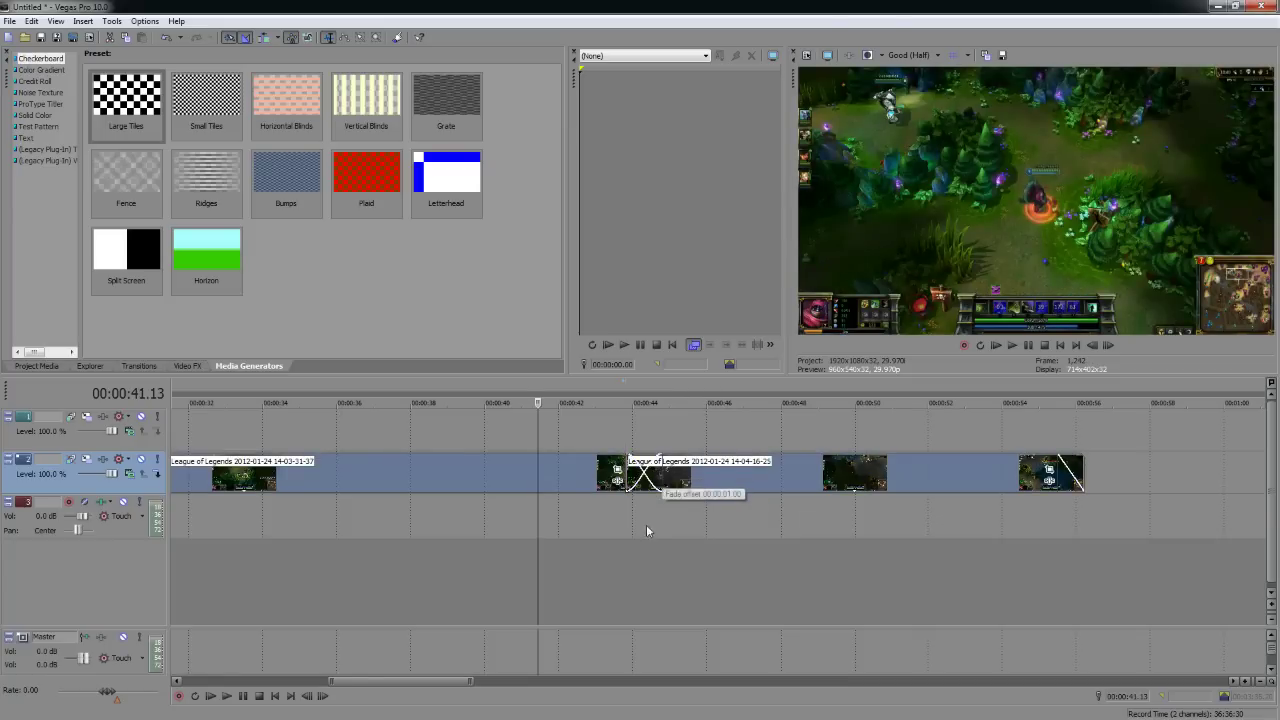
{"action": "left_click", "coordinate": [647, 527]}
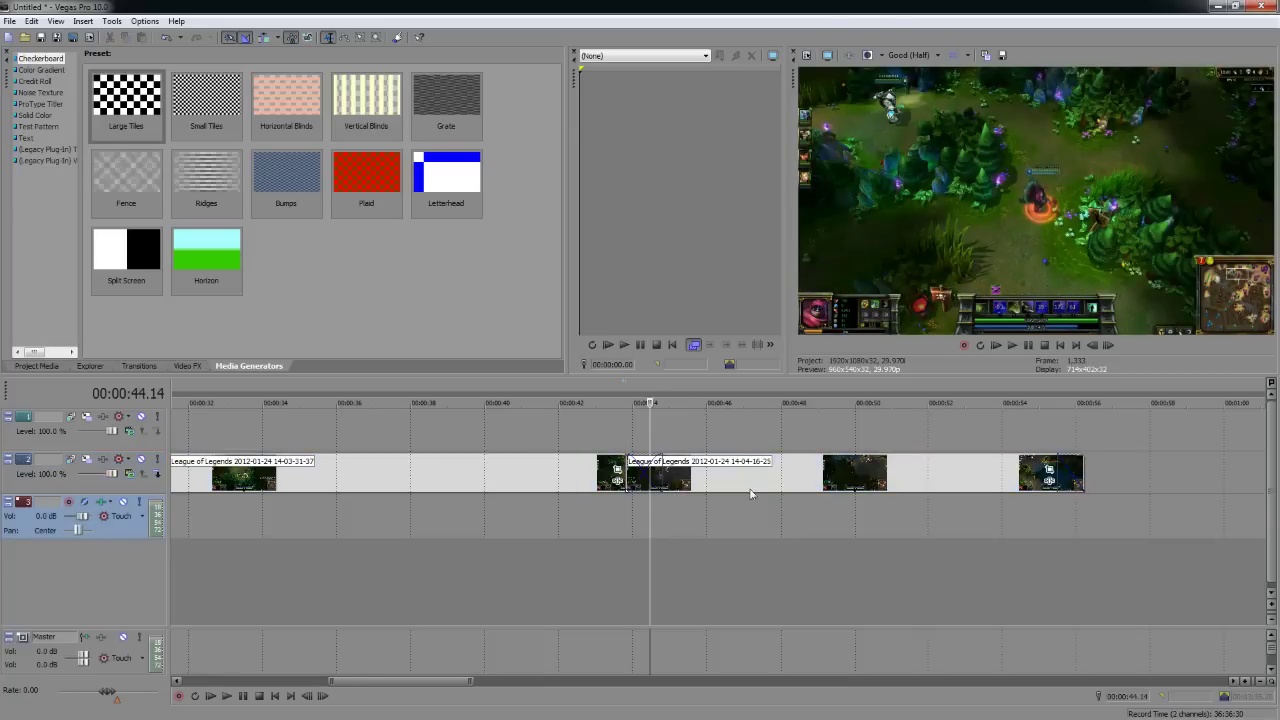
{"action": "left_click", "coordinate": [785, 484]}
{"action": "left_click_drag", "start_coordinate": [741, 478], "coordinate": [671, 481]}
{"action": "scroll", "coordinate": [670, 482], "scroll_direction": "down", "scroll_amount": 2}
{"action": "scroll", "coordinate": [670, 482], "scroll_direction": "down", "scroll_amount": 3}
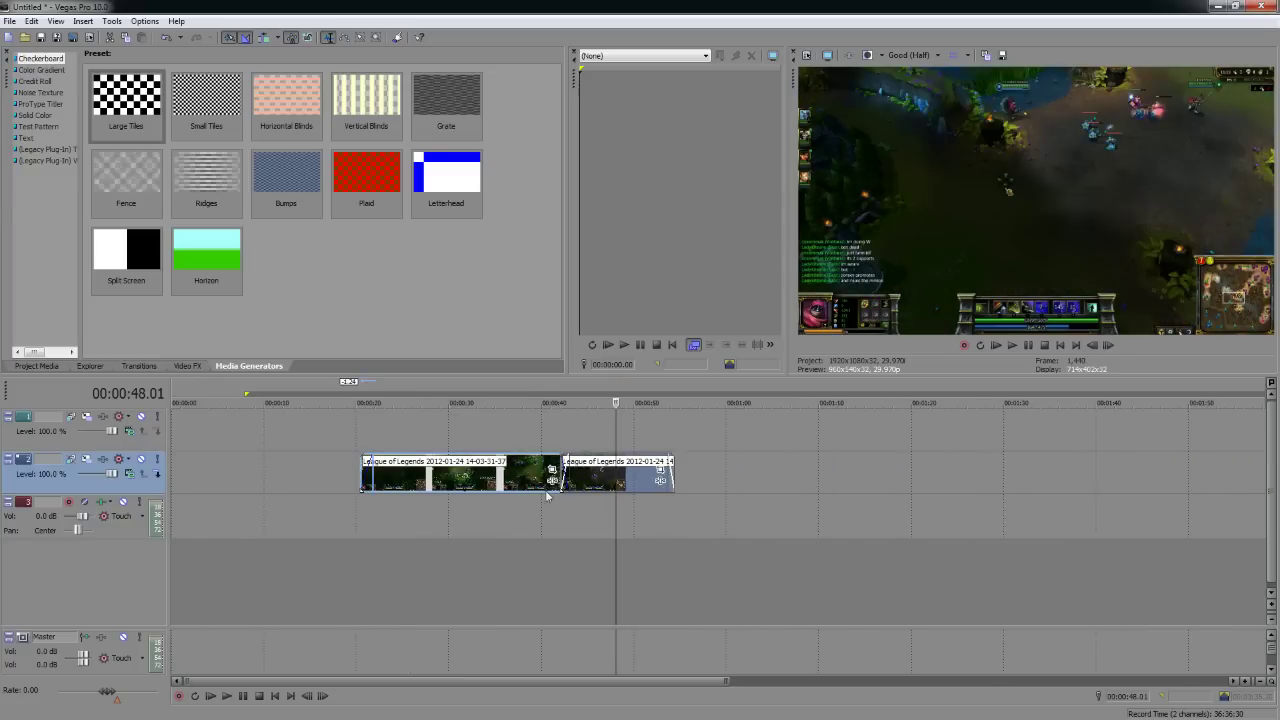